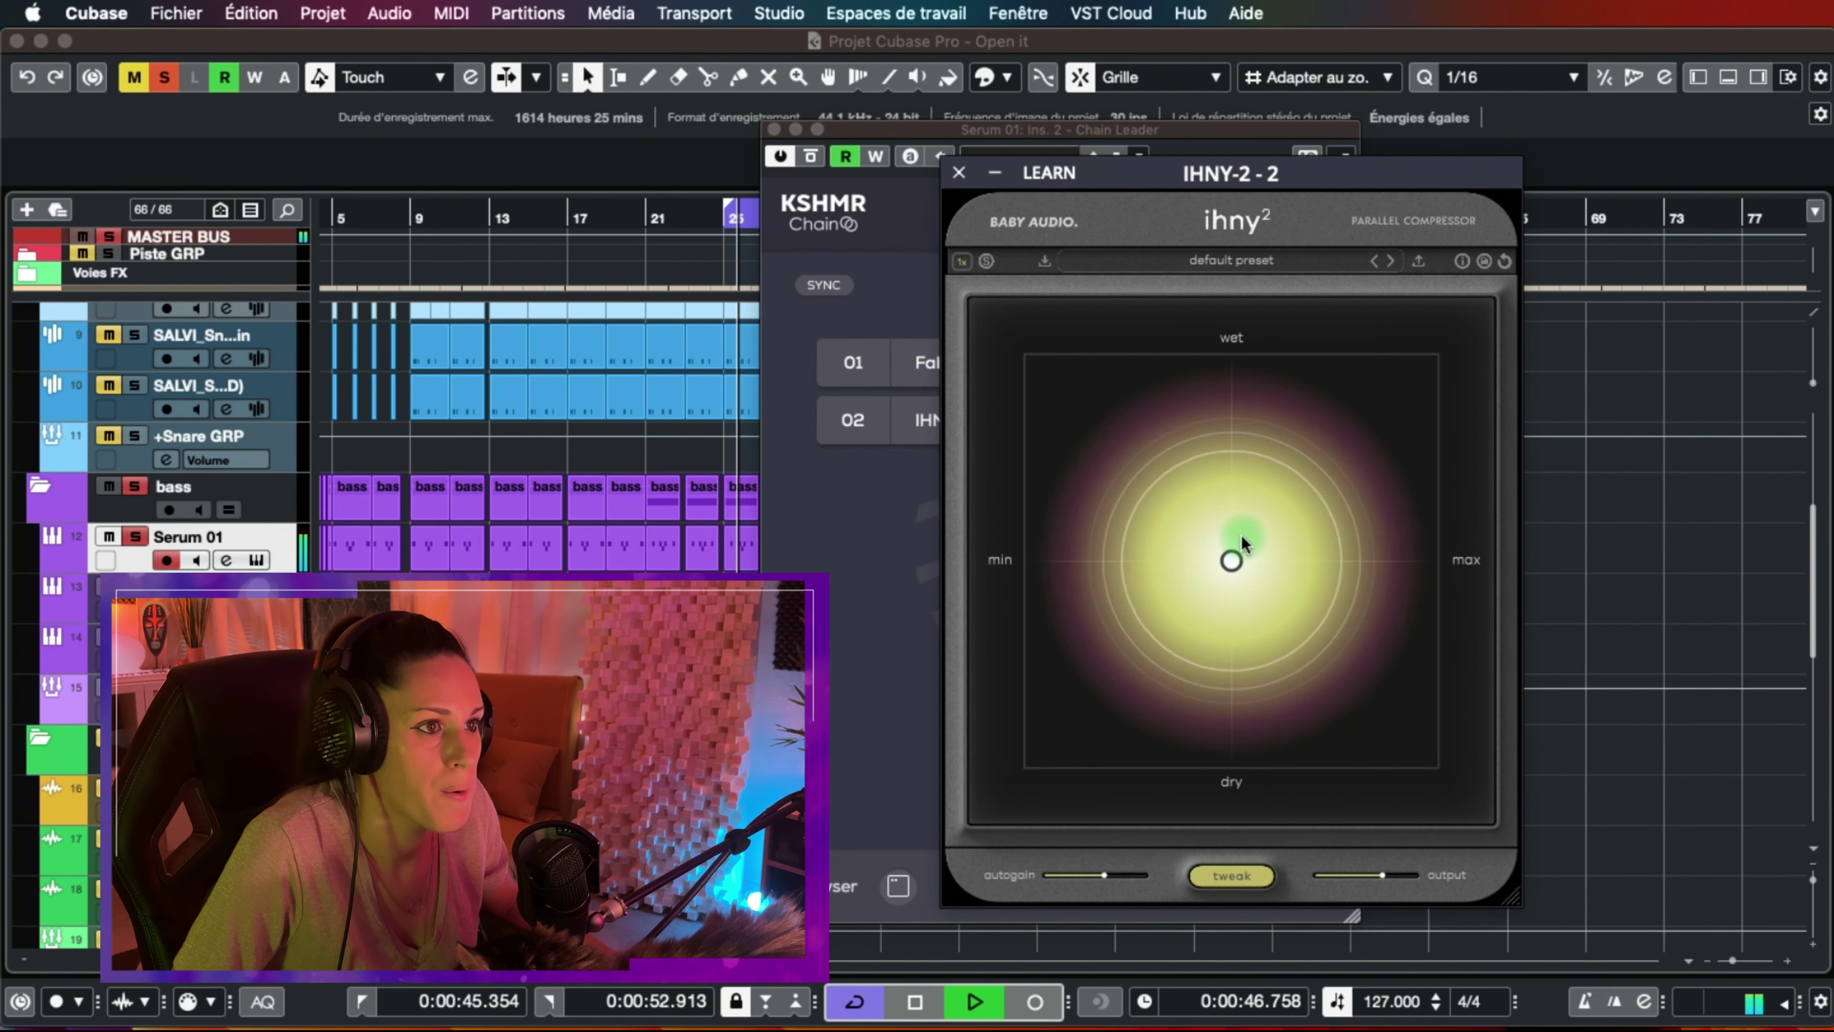
# Shift the IHNY-2 control point to almost fully wet at the minimum side and close the compressor
pyautogui.moveTo(1231, 560); pyautogui.dragTo(1014, 391)
pyautogui.click(959, 172)
# Add the VST3 version of TAIP from the Distortion category to the Chain Leader, audition it and put its window away
pyautogui.click(1060, 478)
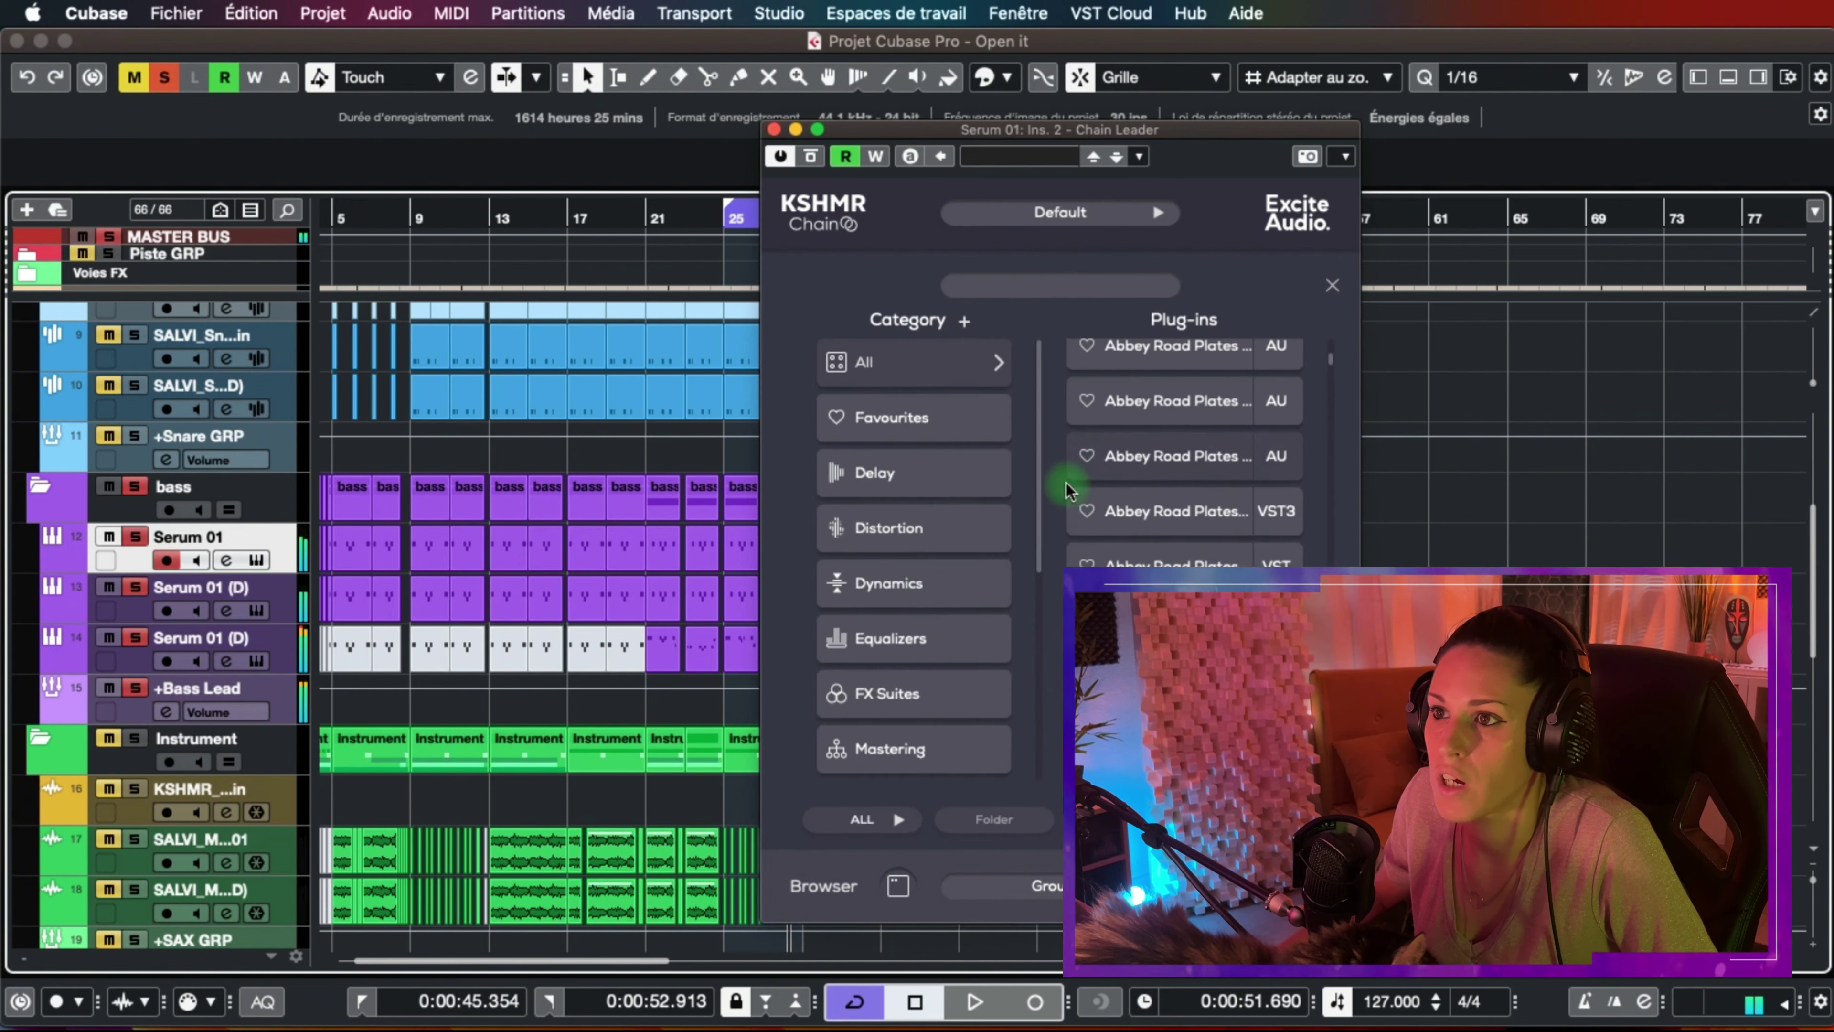
pyautogui.click(890, 530)
pyautogui.scroll(-5, 1126, 535)
pyautogui.moveTo(1129, 534); pyautogui.dragTo(1143, 558)
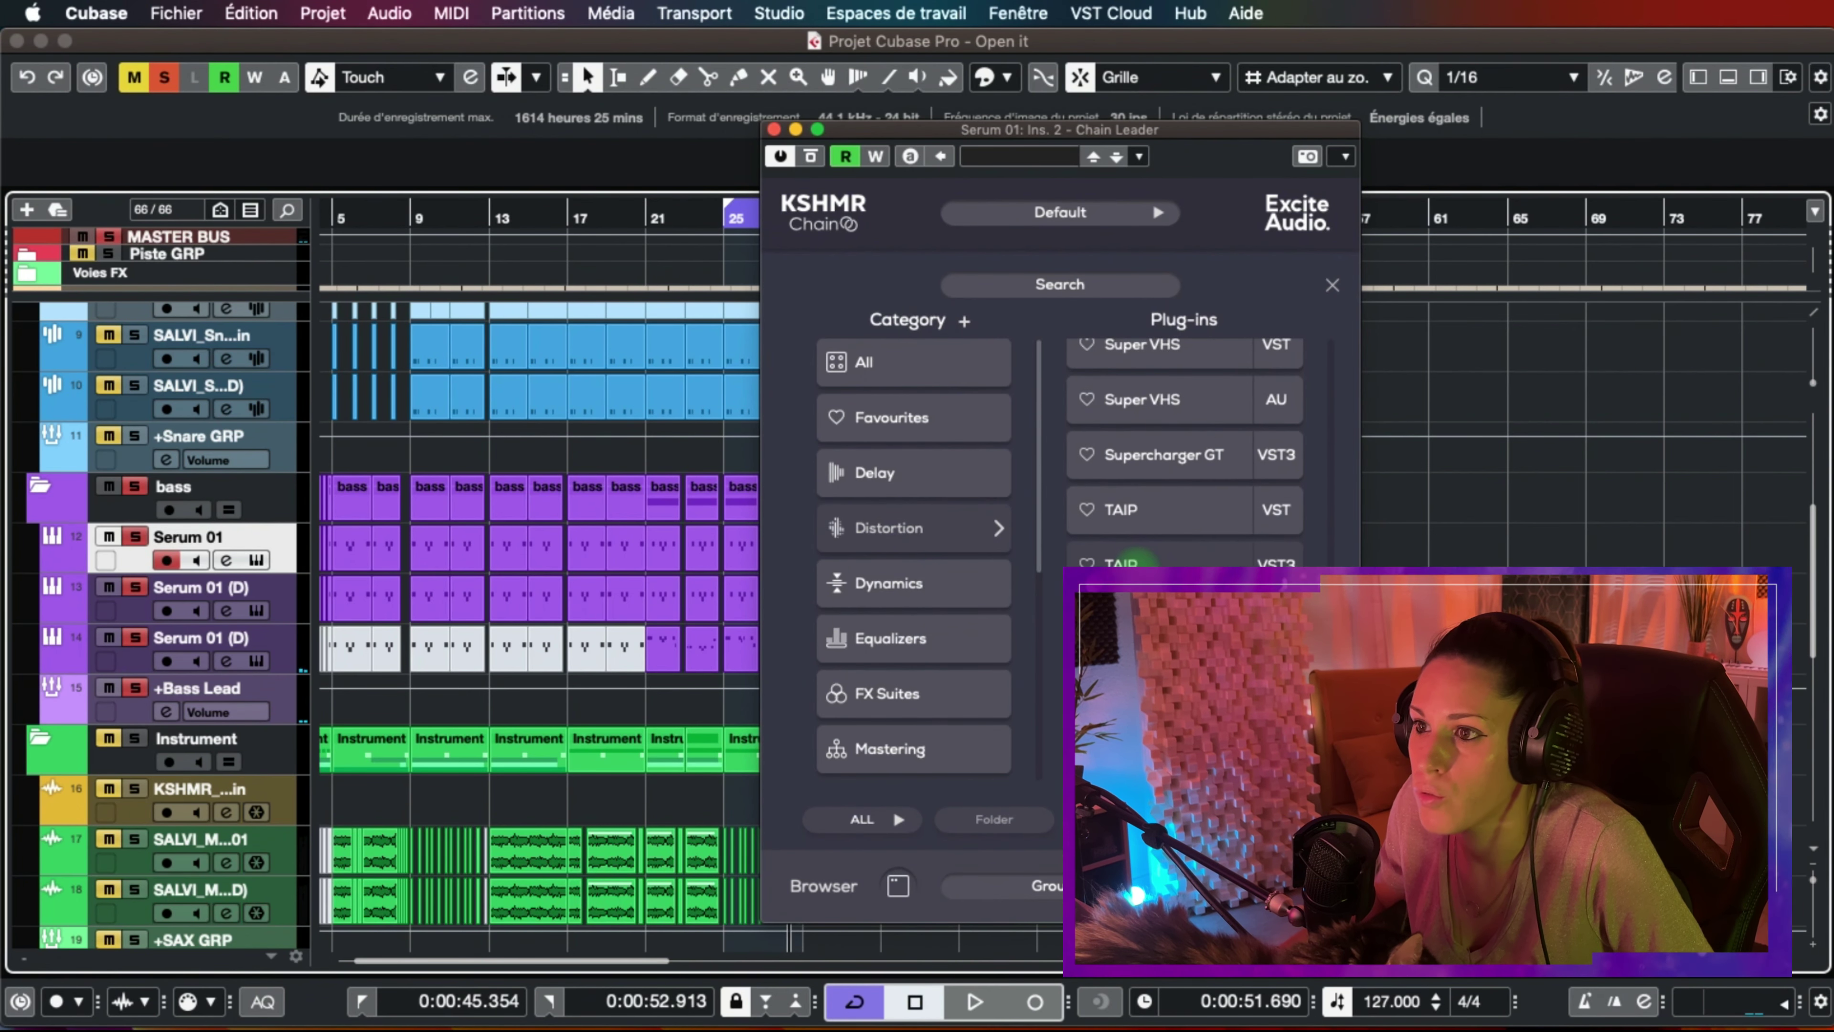
pyautogui.doubleClick(1123, 563)
pyautogui.press('space')
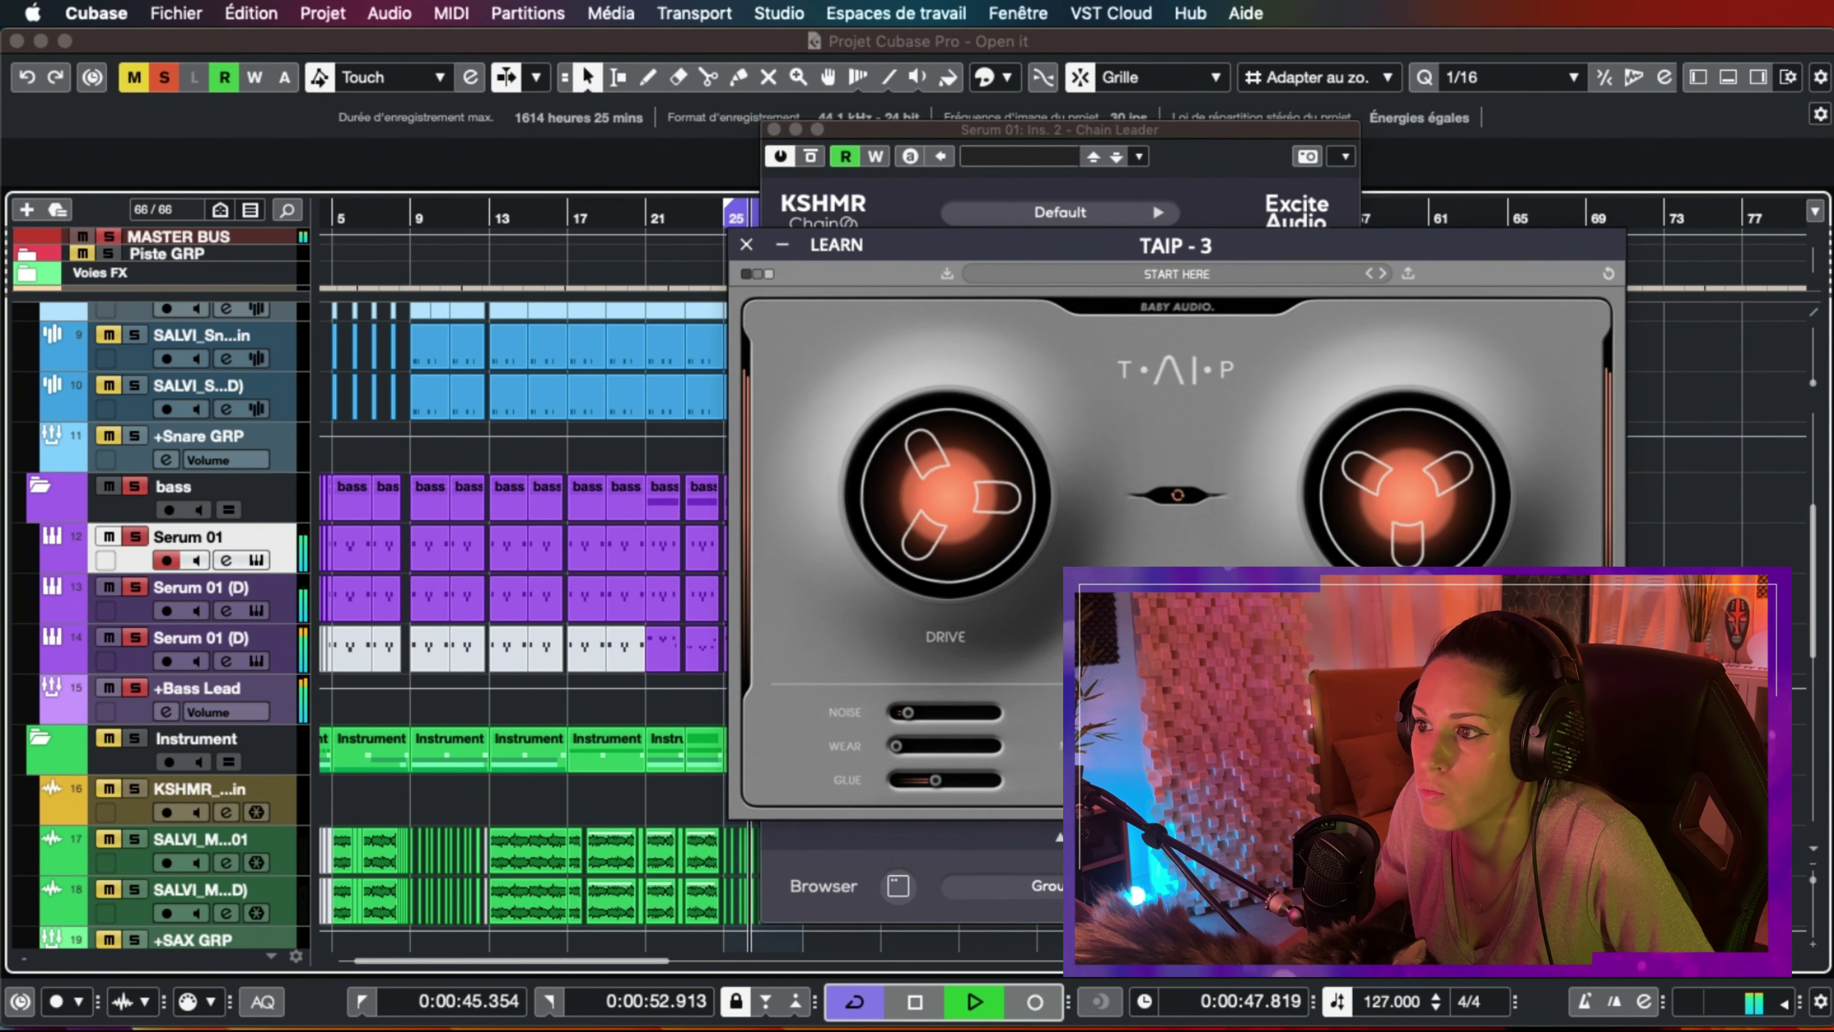
pyautogui.click(780, 248)
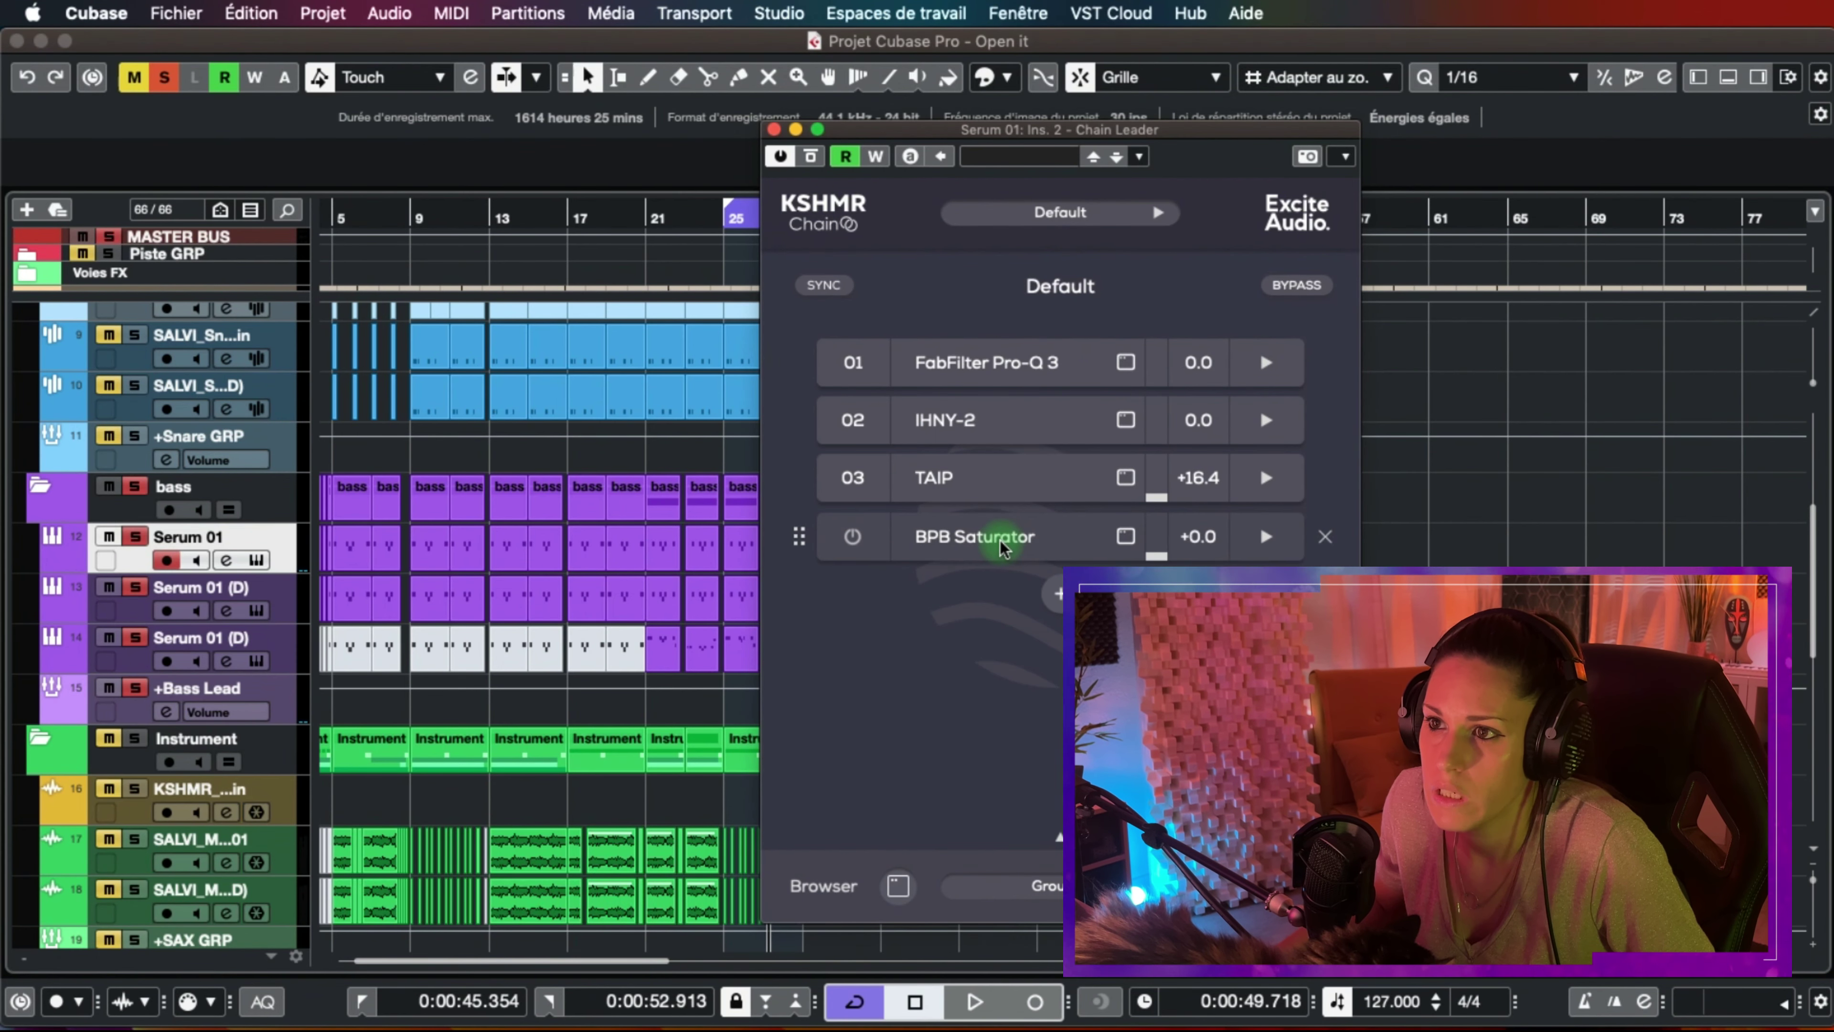
# Raise the first large dial of BPB Saturator while the loop plays, then close the plug-in and stop playback
pyautogui.click(1003, 536)
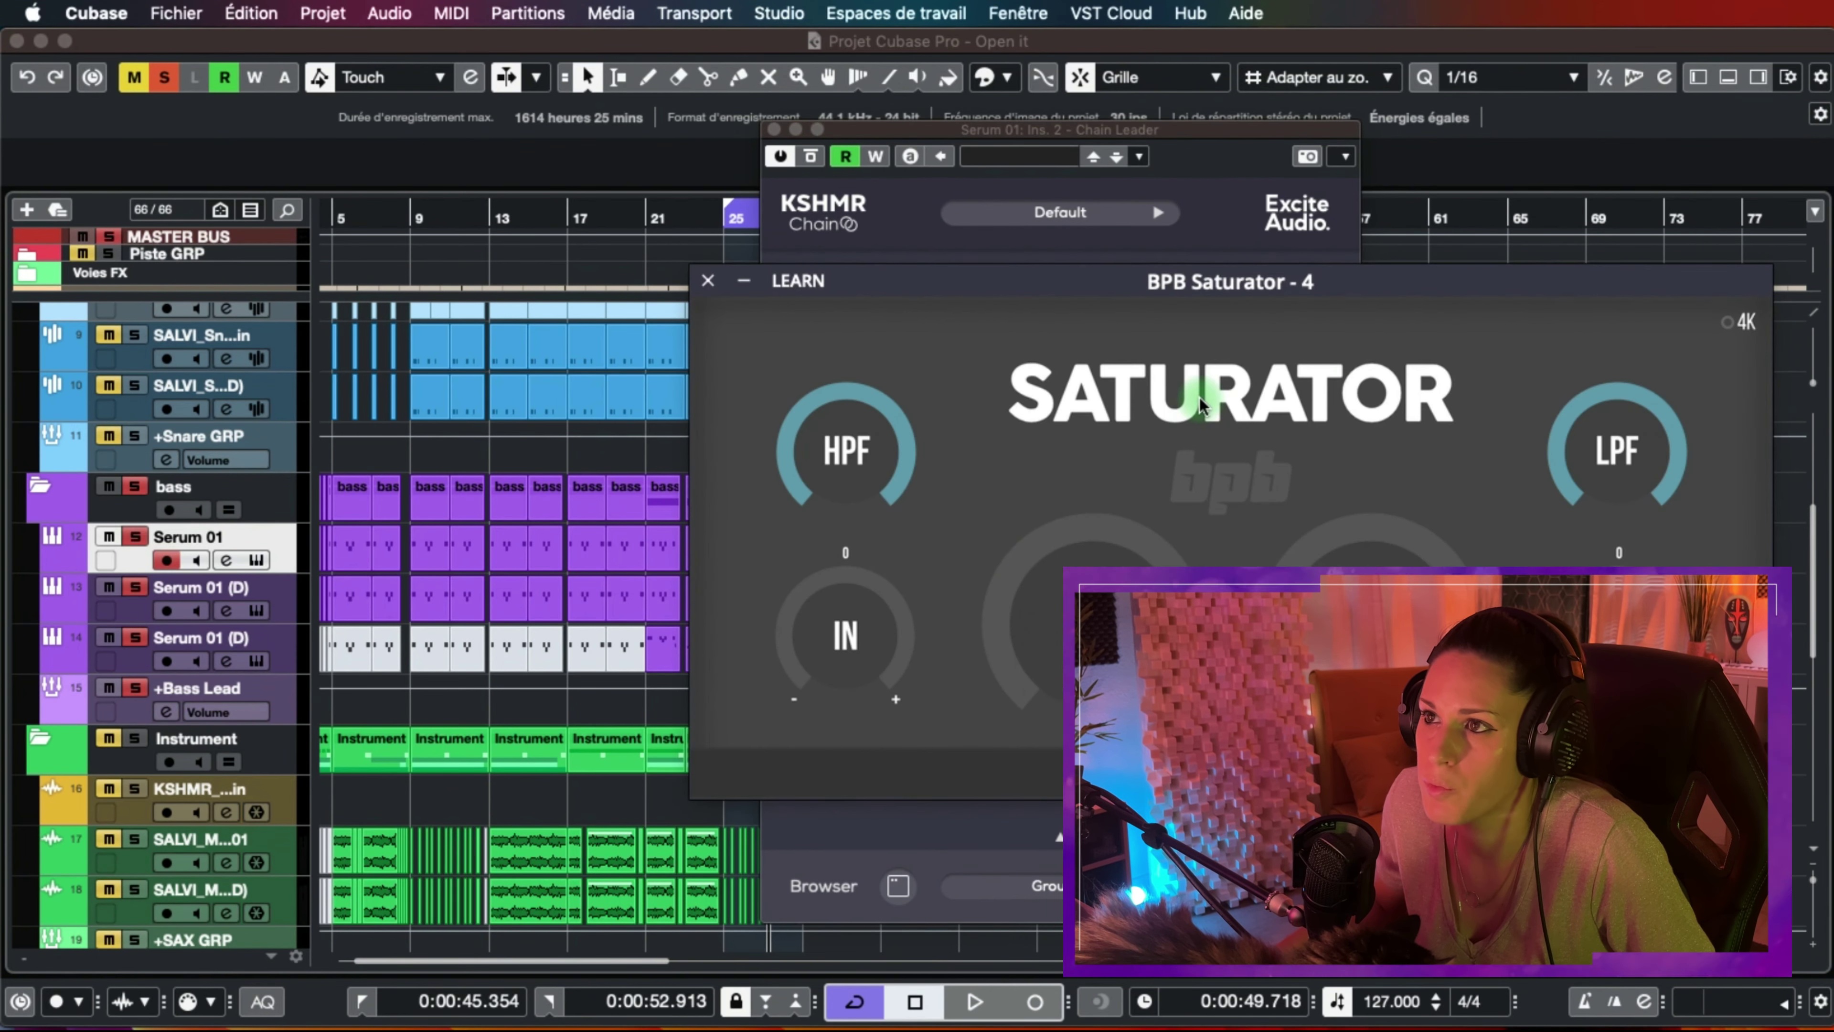
pyautogui.press('space')
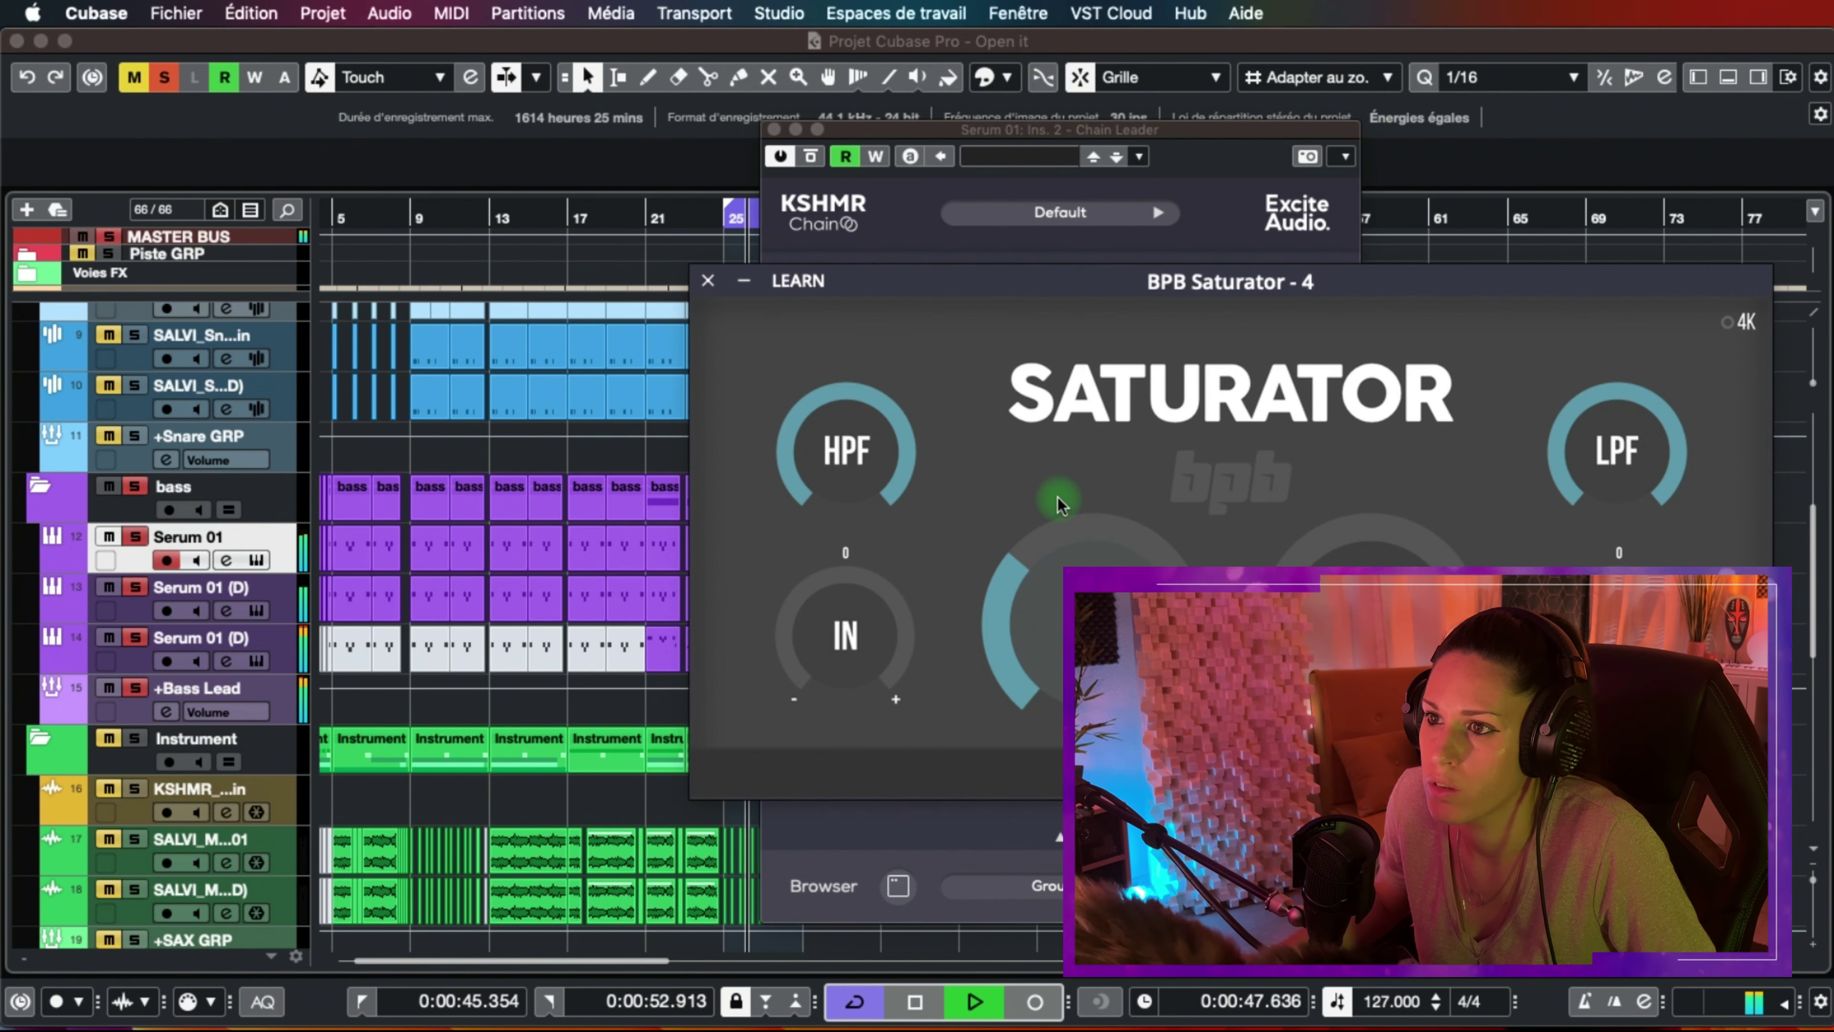
pyautogui.click(708, 282)
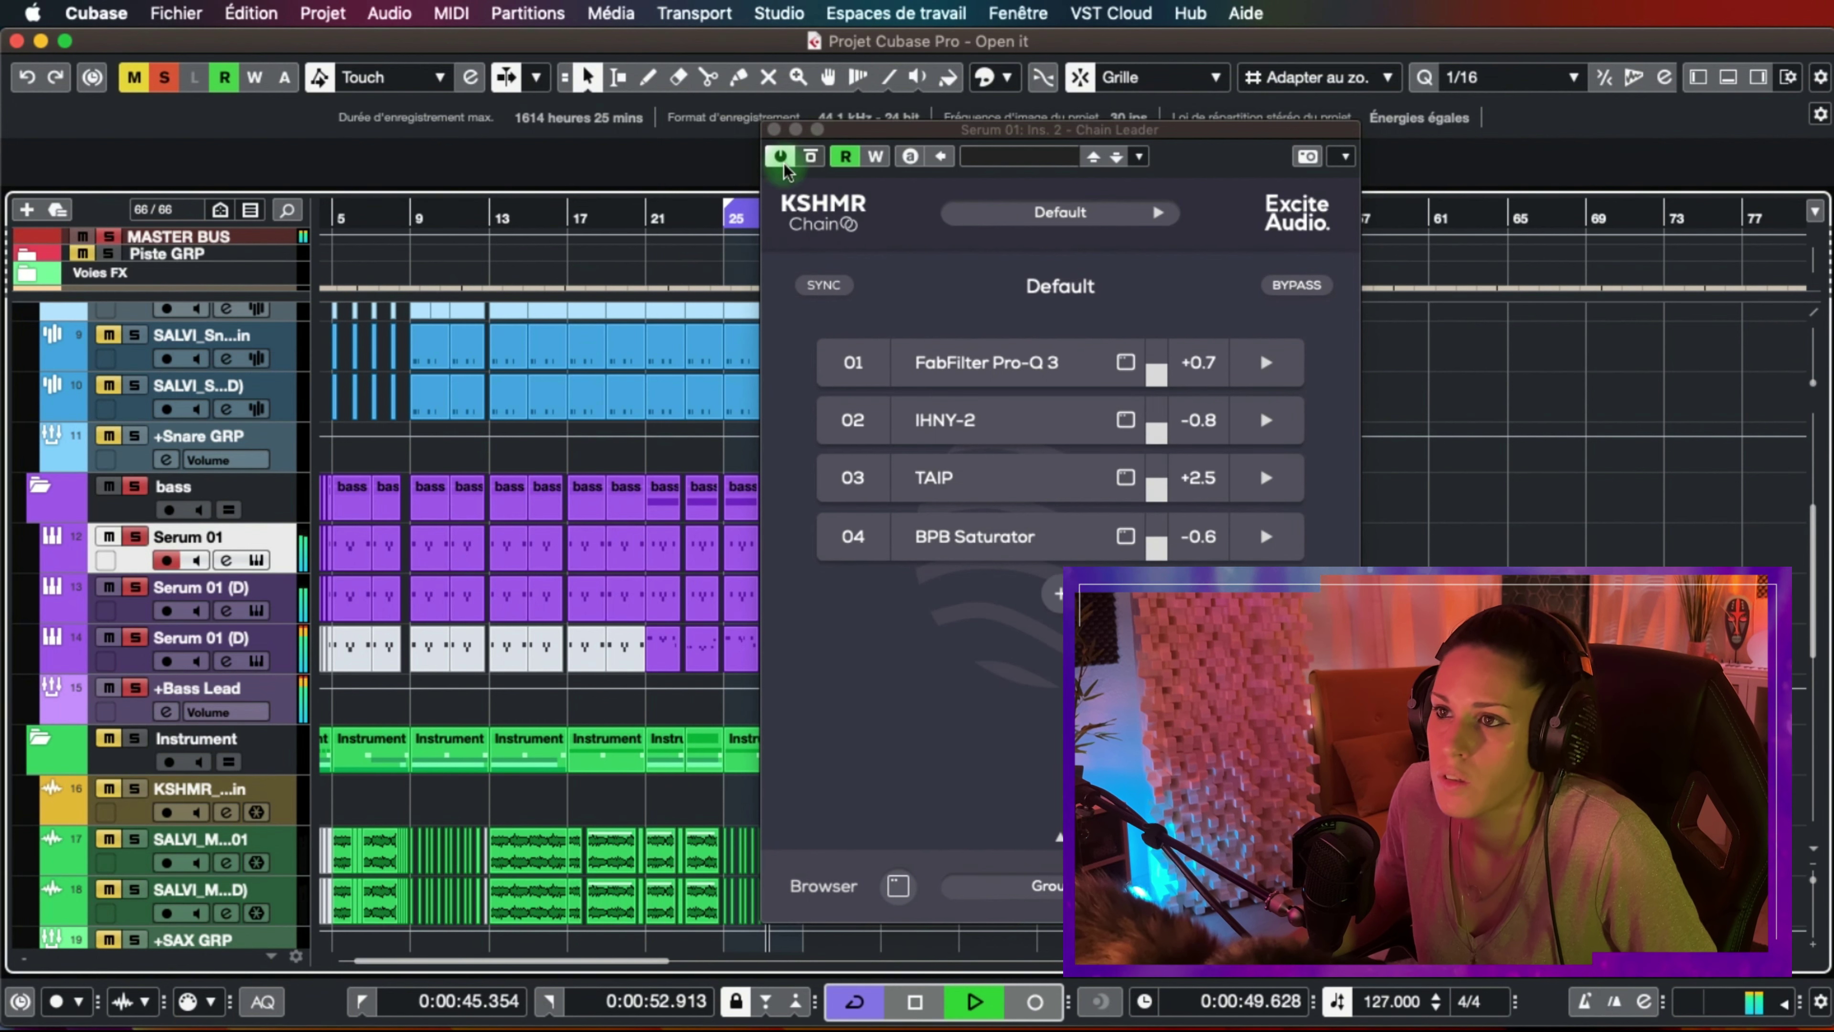
pyautogui.press('space')
pyautogui.click(226, 561)
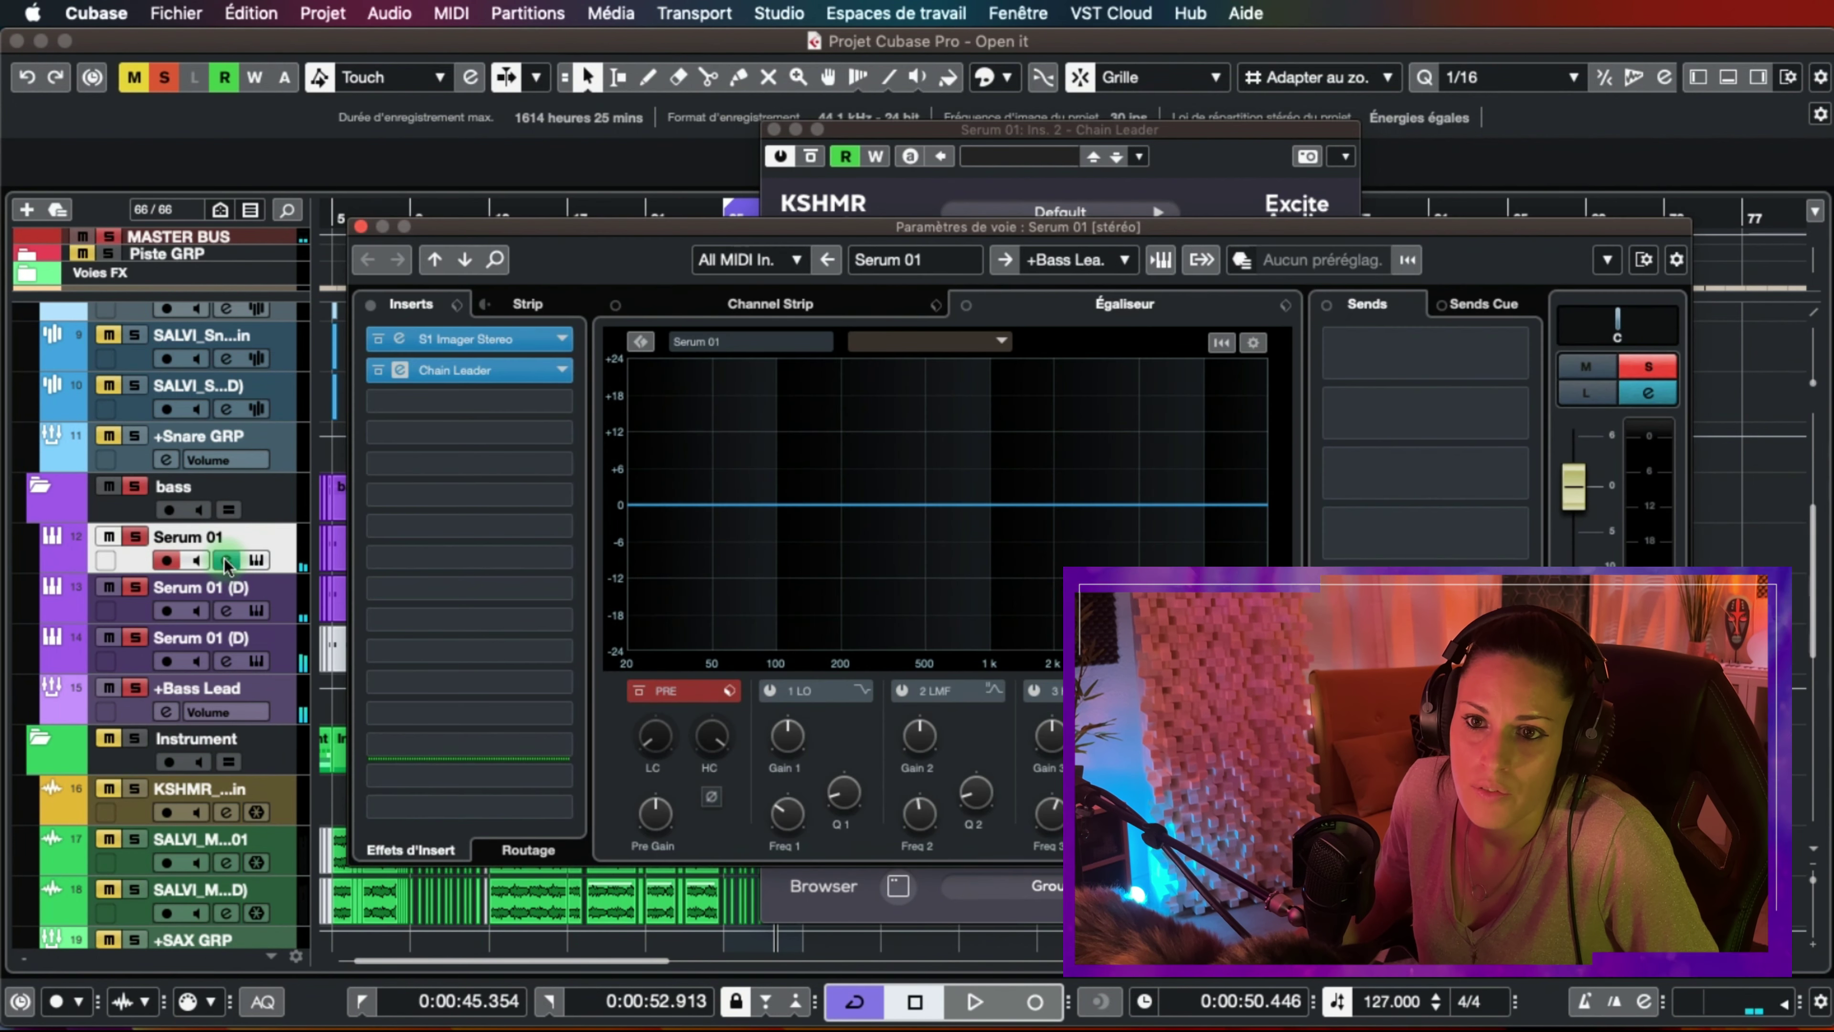
pyautogui.click(137, 617)
pyautogui.click(225, 612)
pyautogui.click(225, 611)
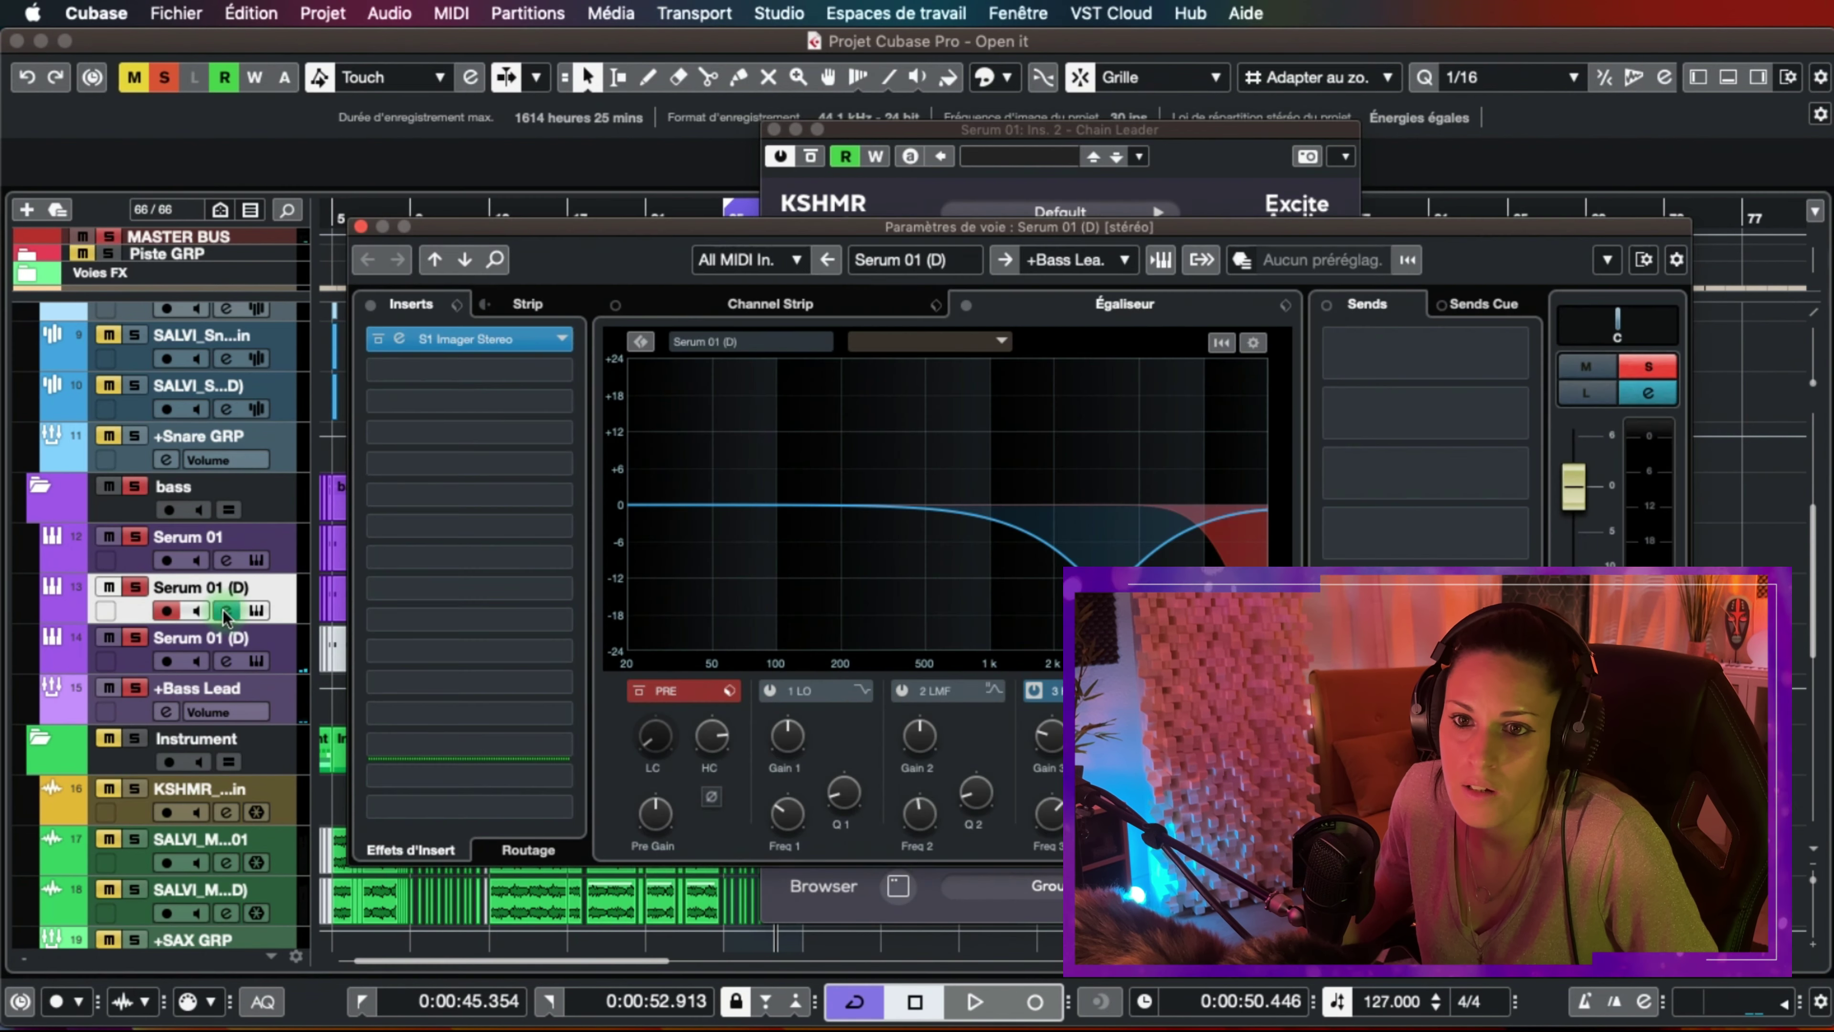
pyautogui.click(469, 368)
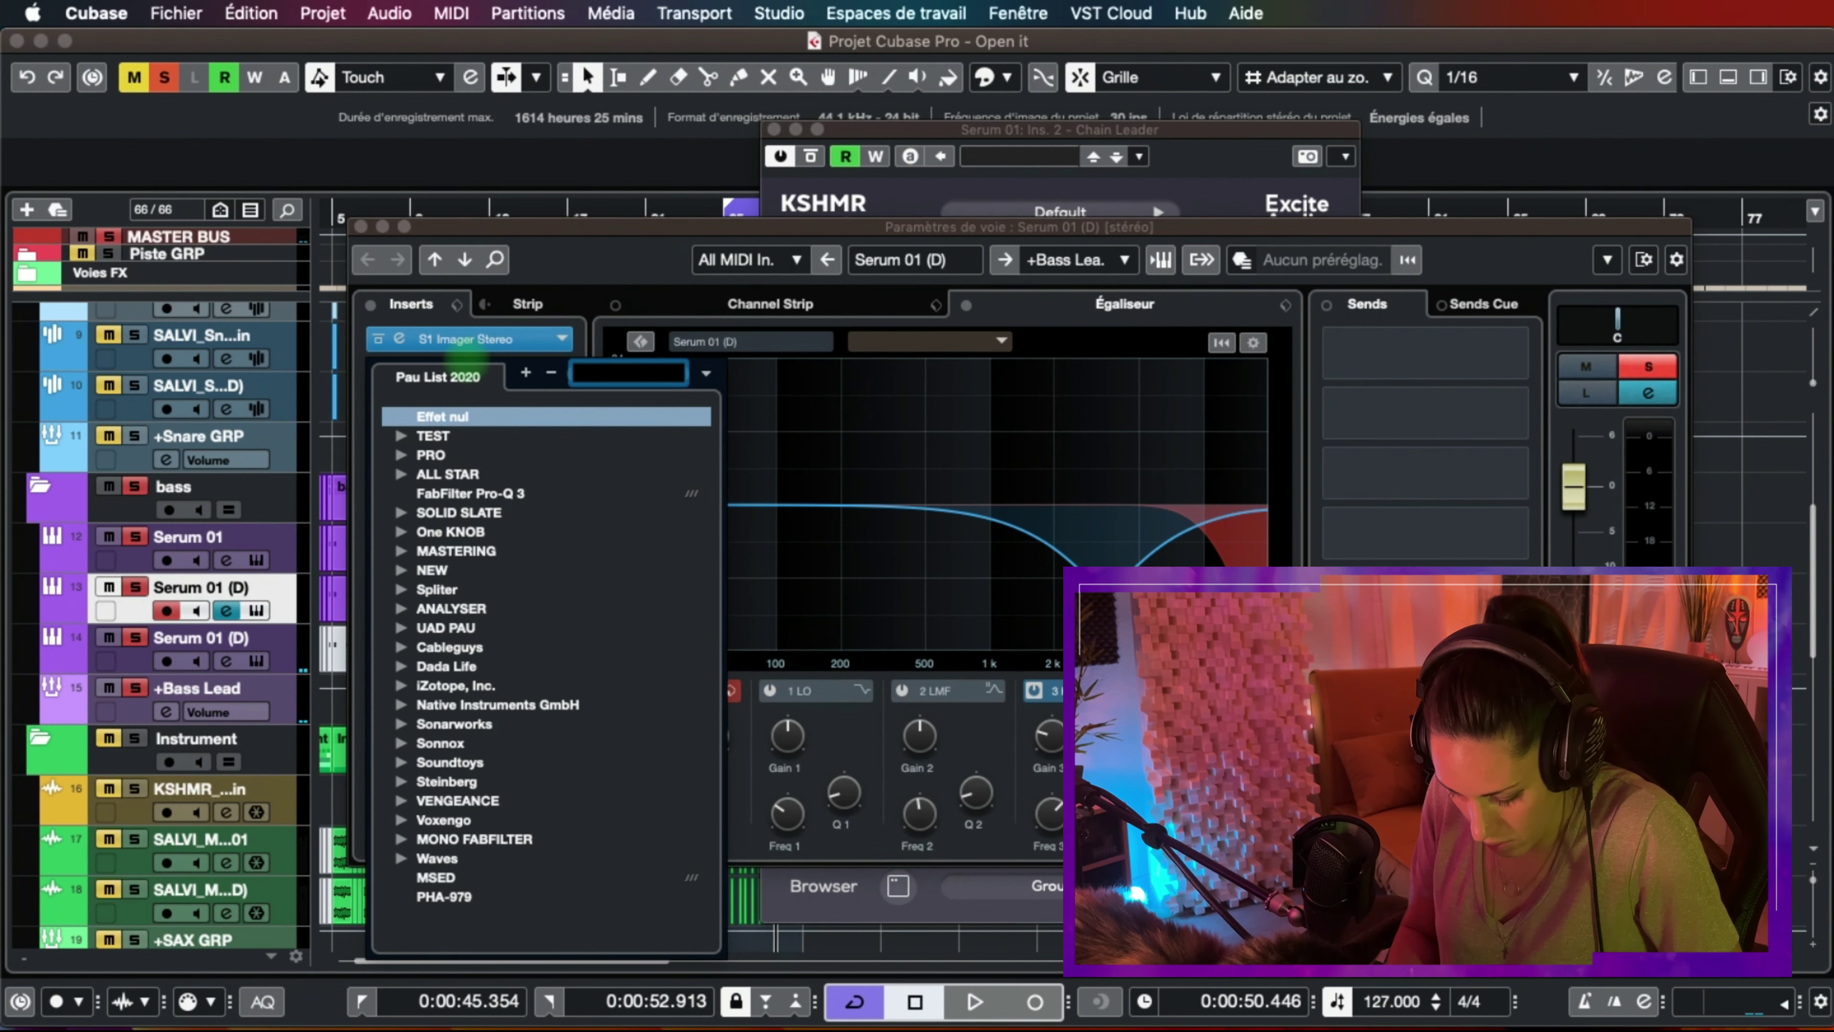
pyautogui.write('chain')
pyautogui.click(540, 554)
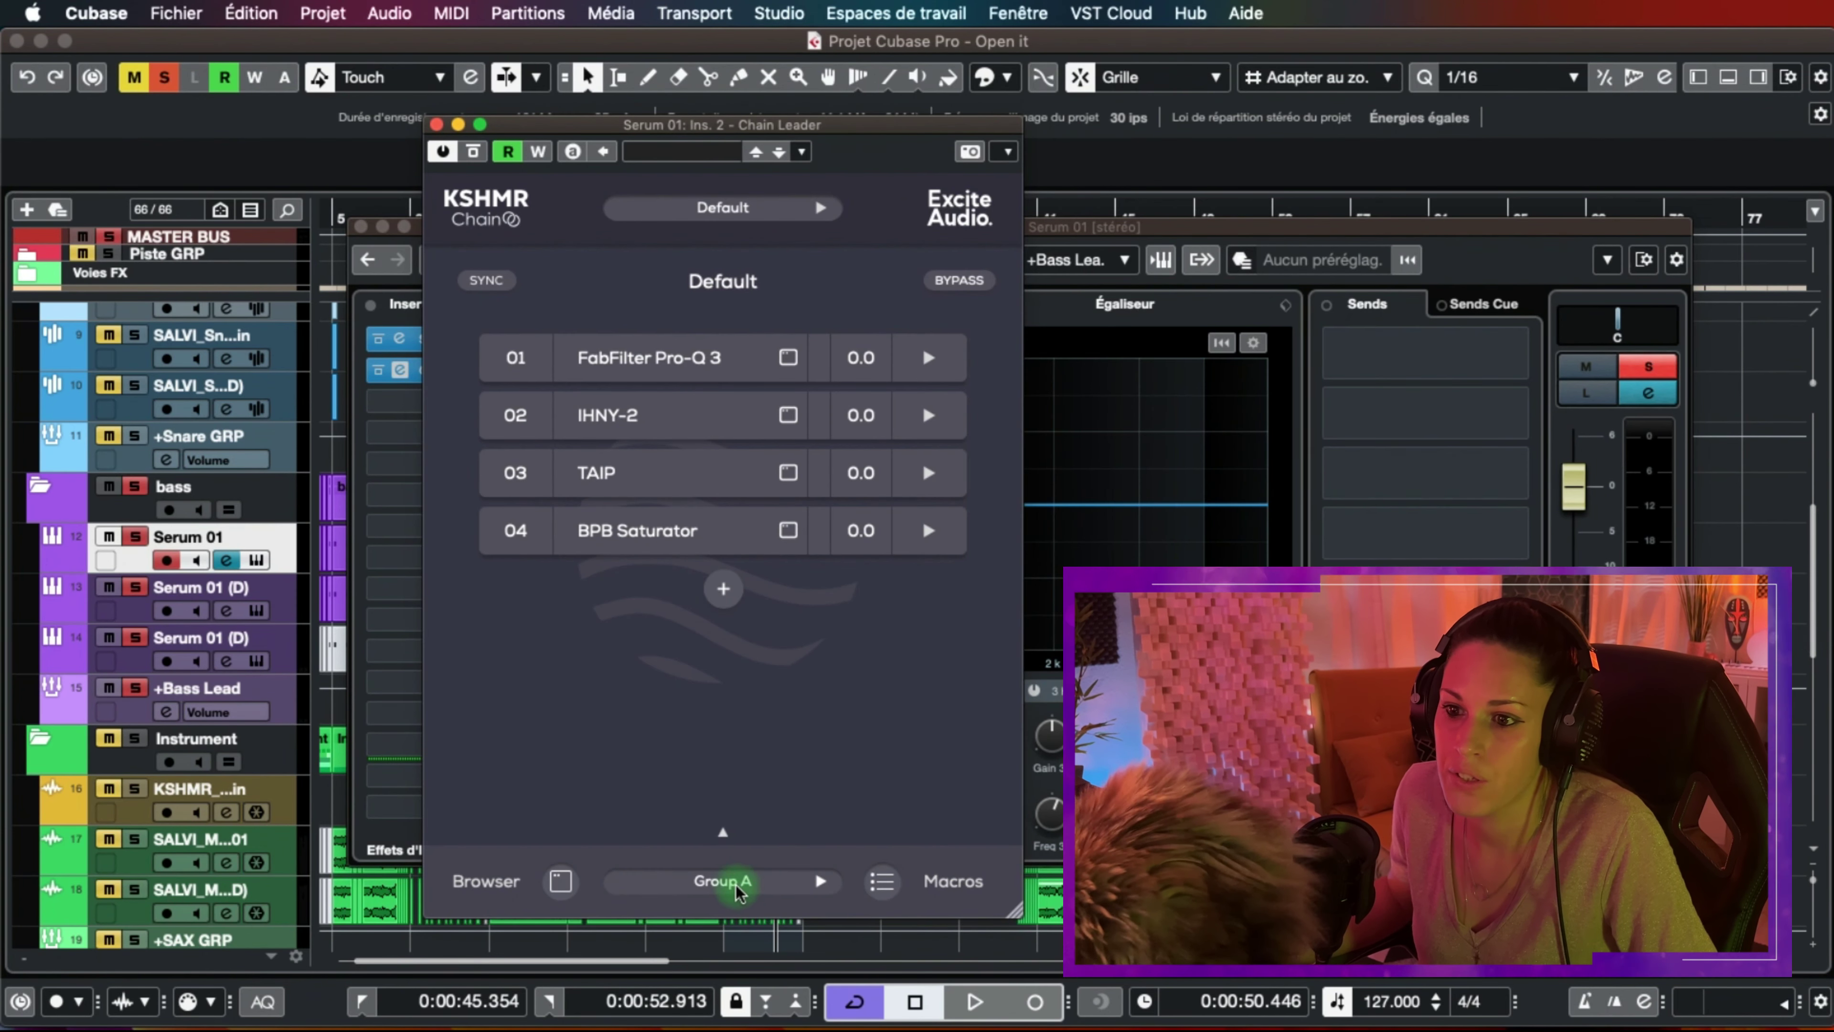
# Examine the group choices of the Chain Leader on Serum 01 without changing its group
pyautogui.click(738, 892)
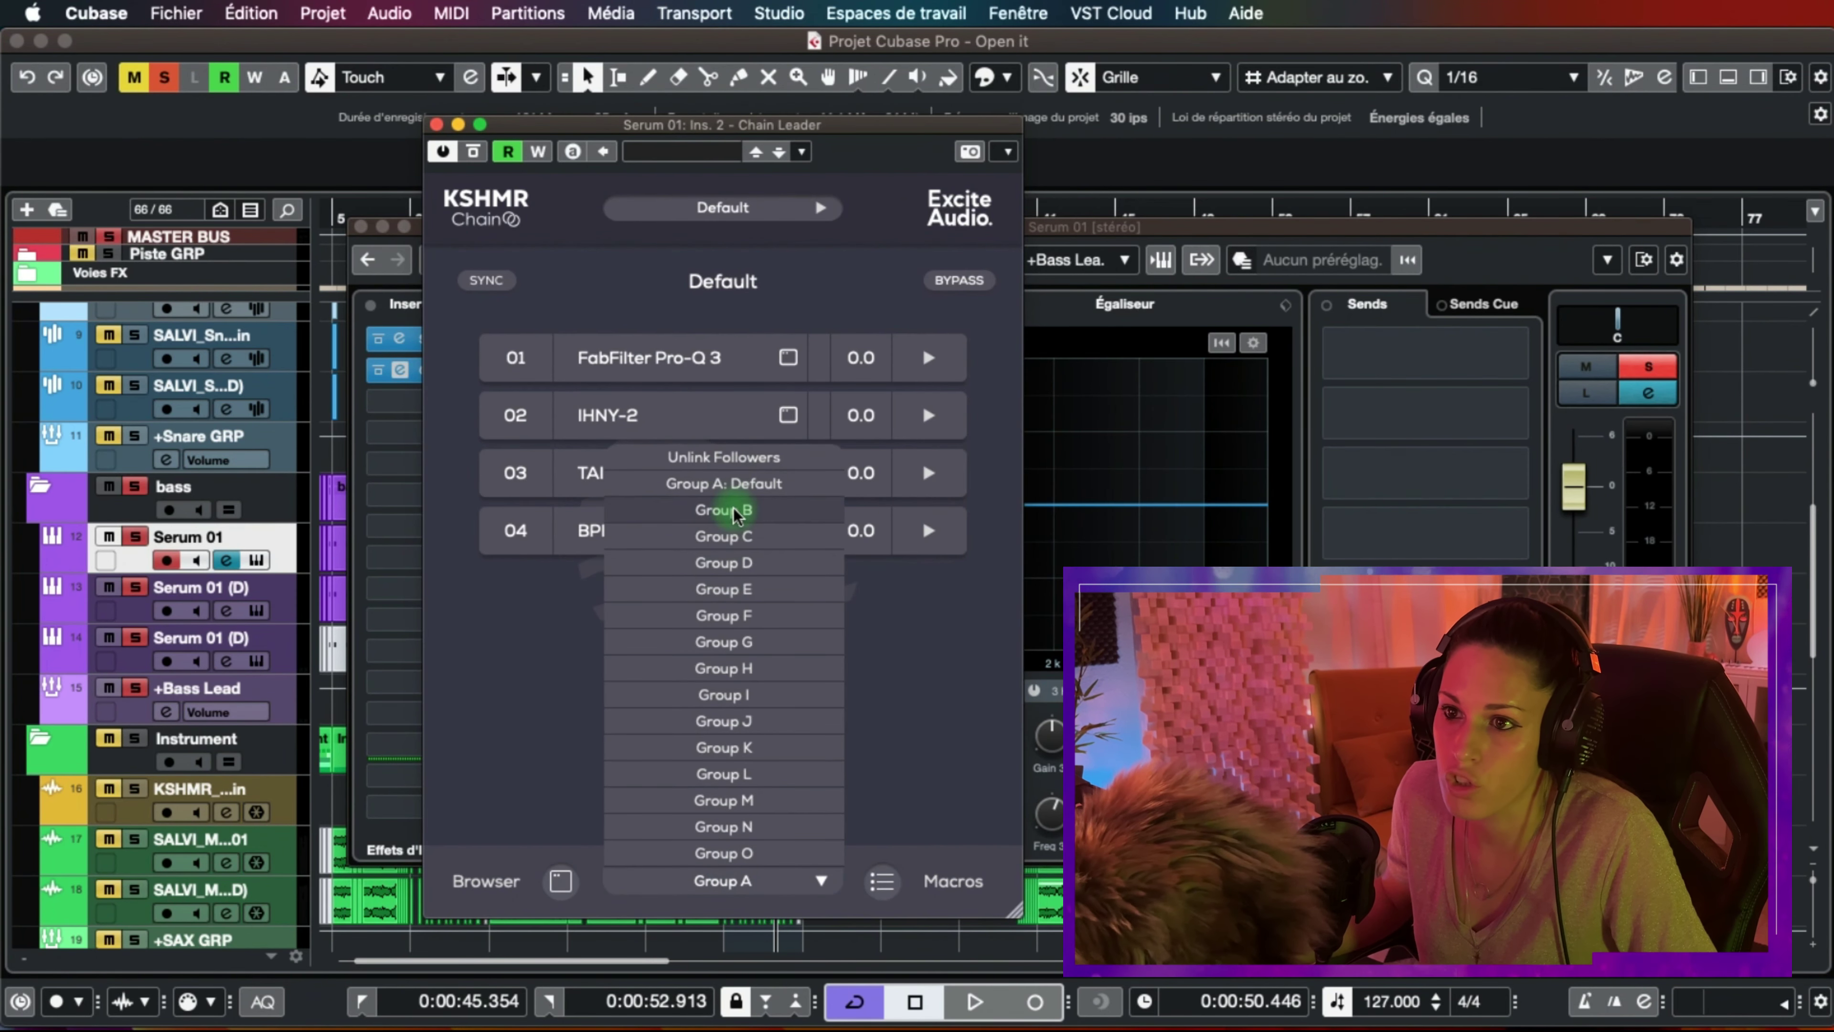
pyautogui.click(975, 773)
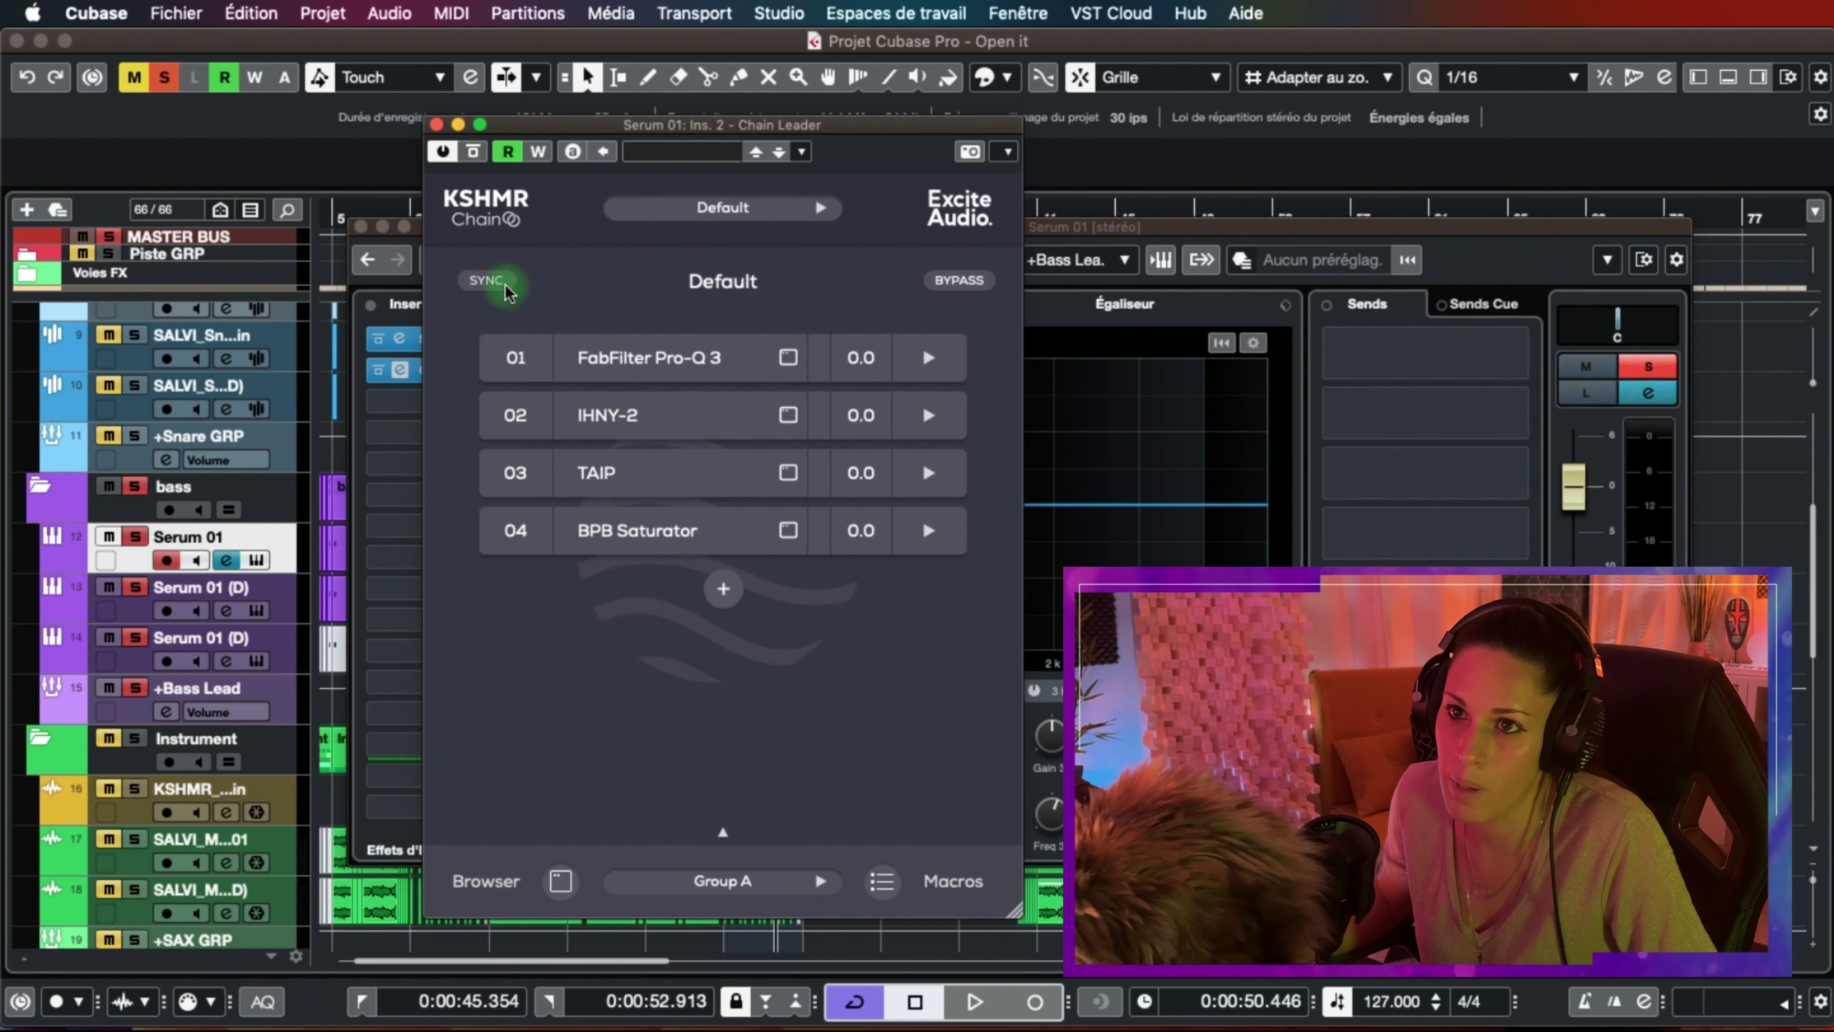
# Close the Chain Leader and insert Chain Follower in the second insert slot of the first Serum 01 (D) track
pyautogui.click(150, 613)
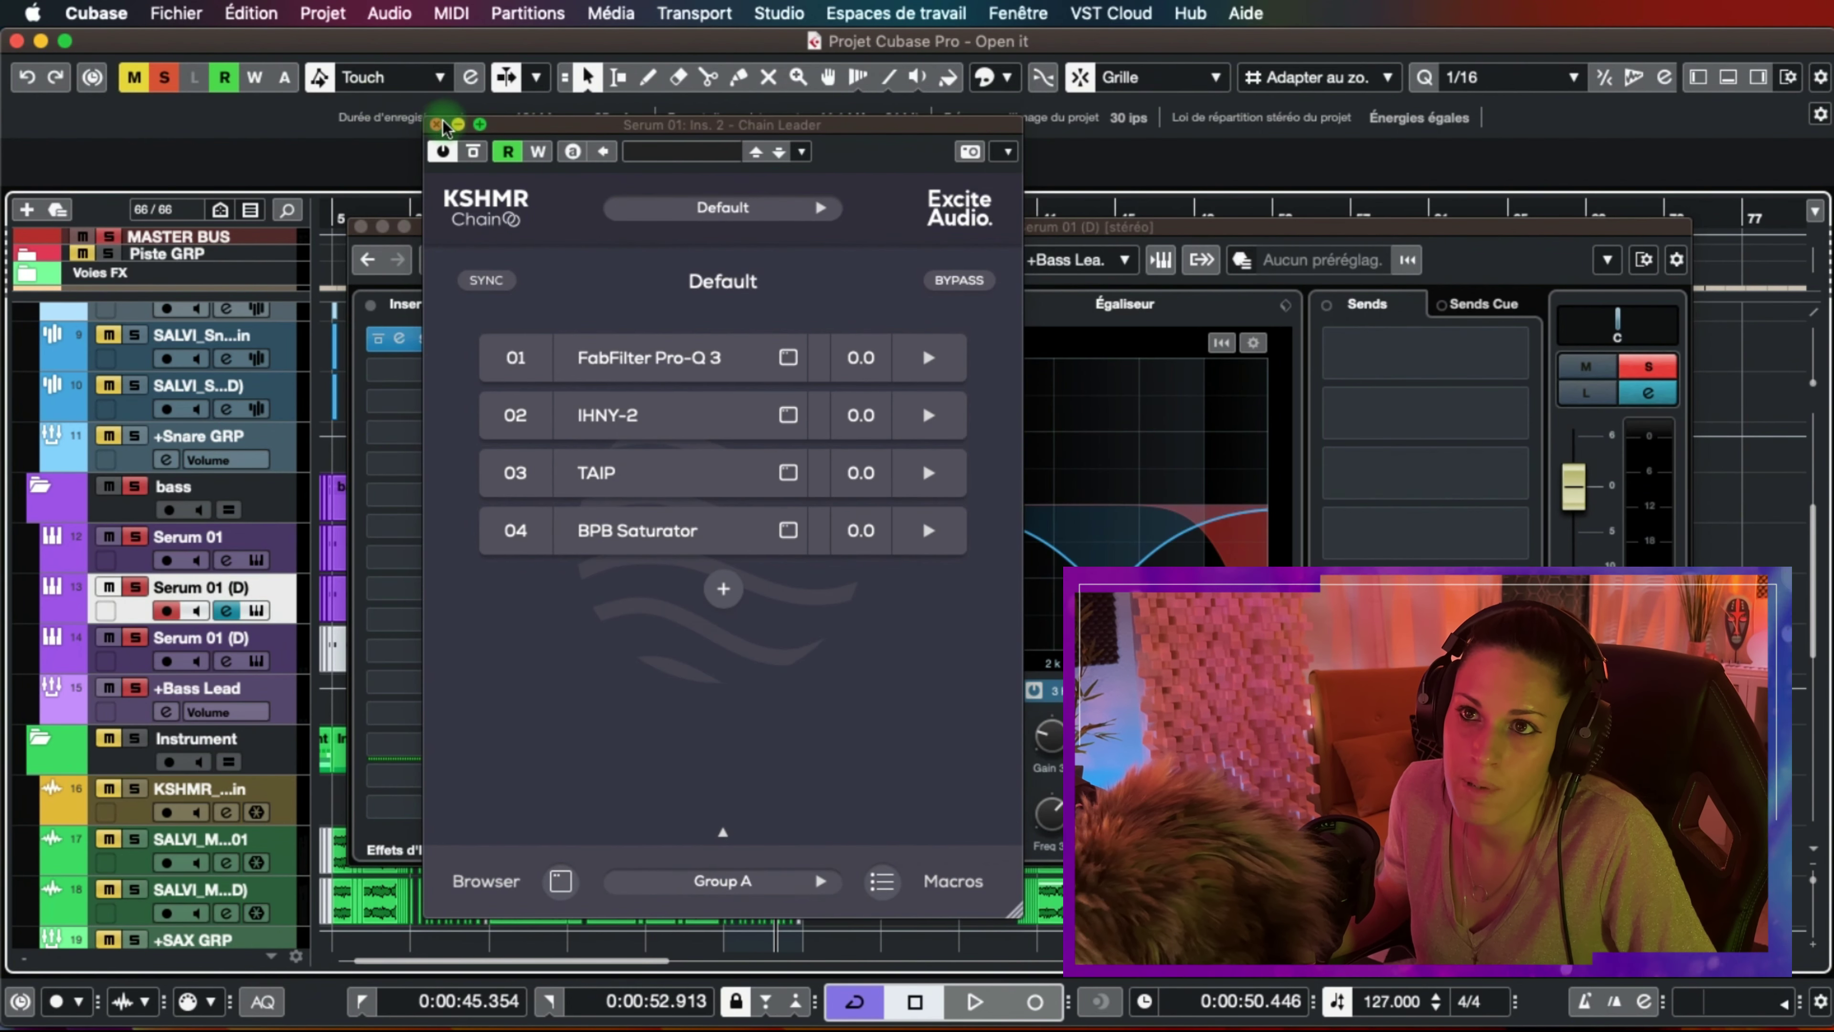
pyautogui.click(437, 124)
pyautogui.click(463, 372)
pyautogui.write('chai')
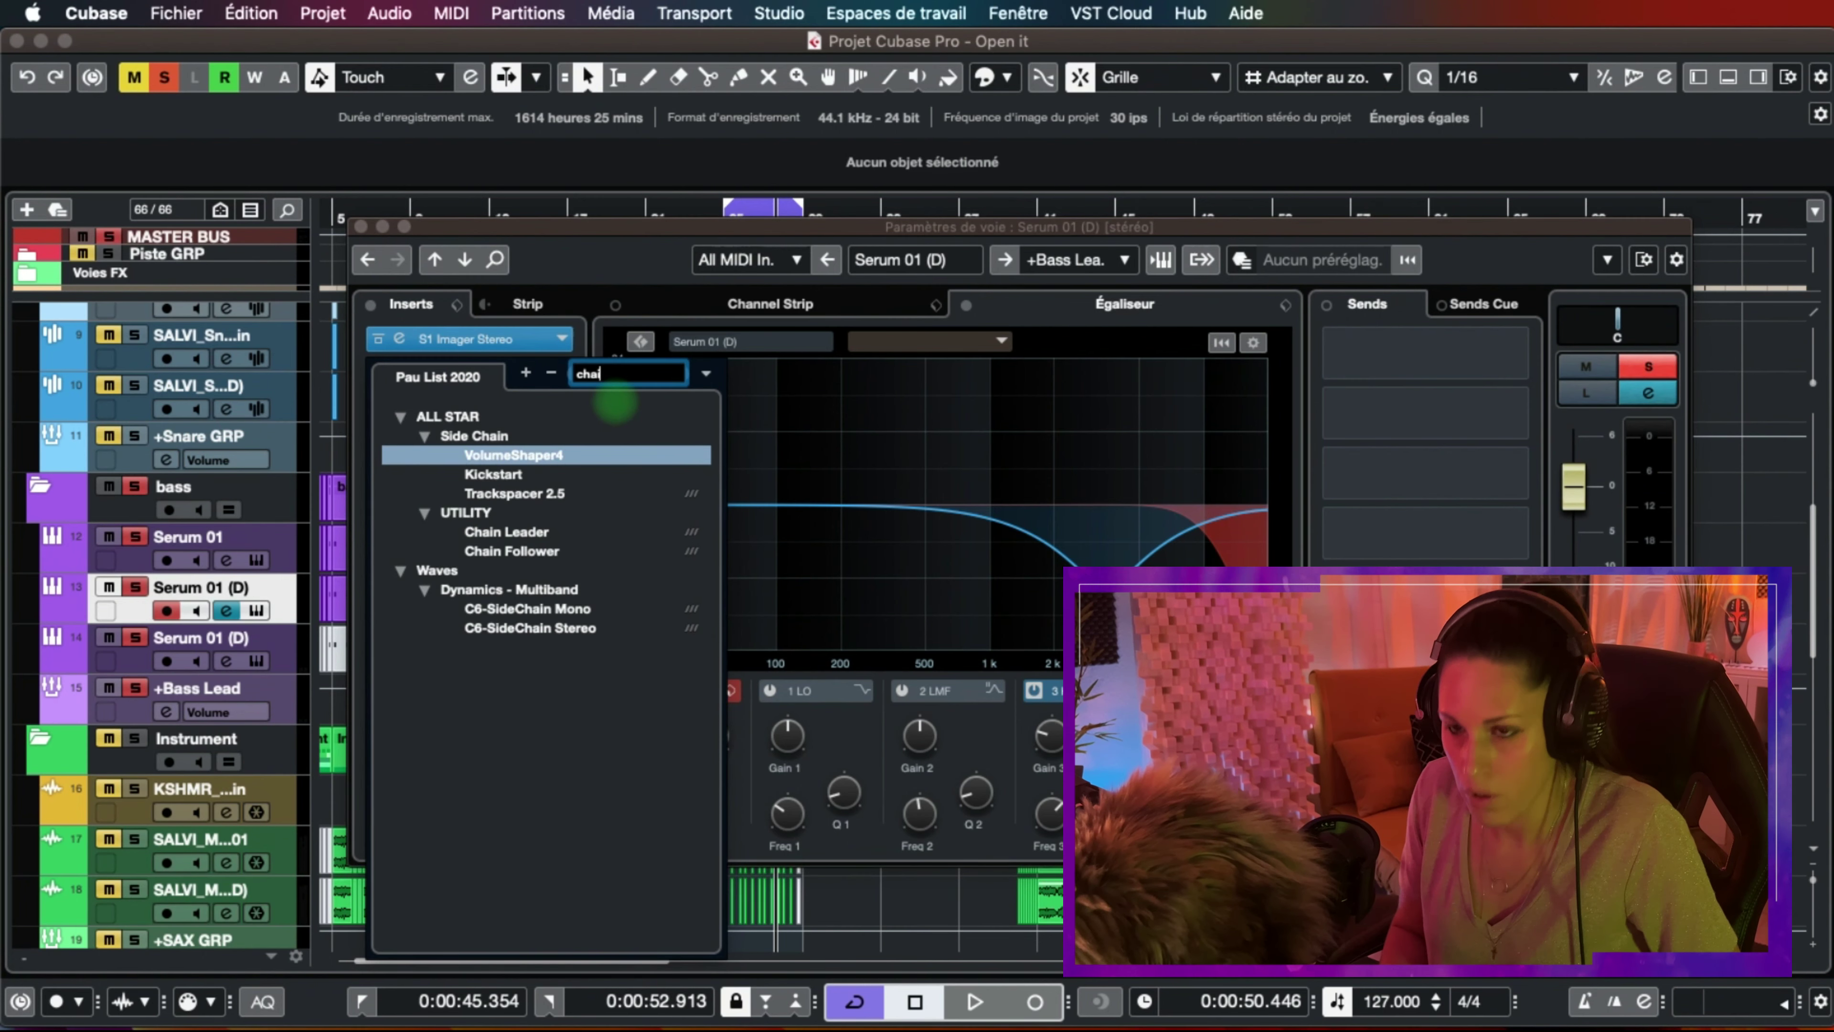
pyautogui.click(512, 551)
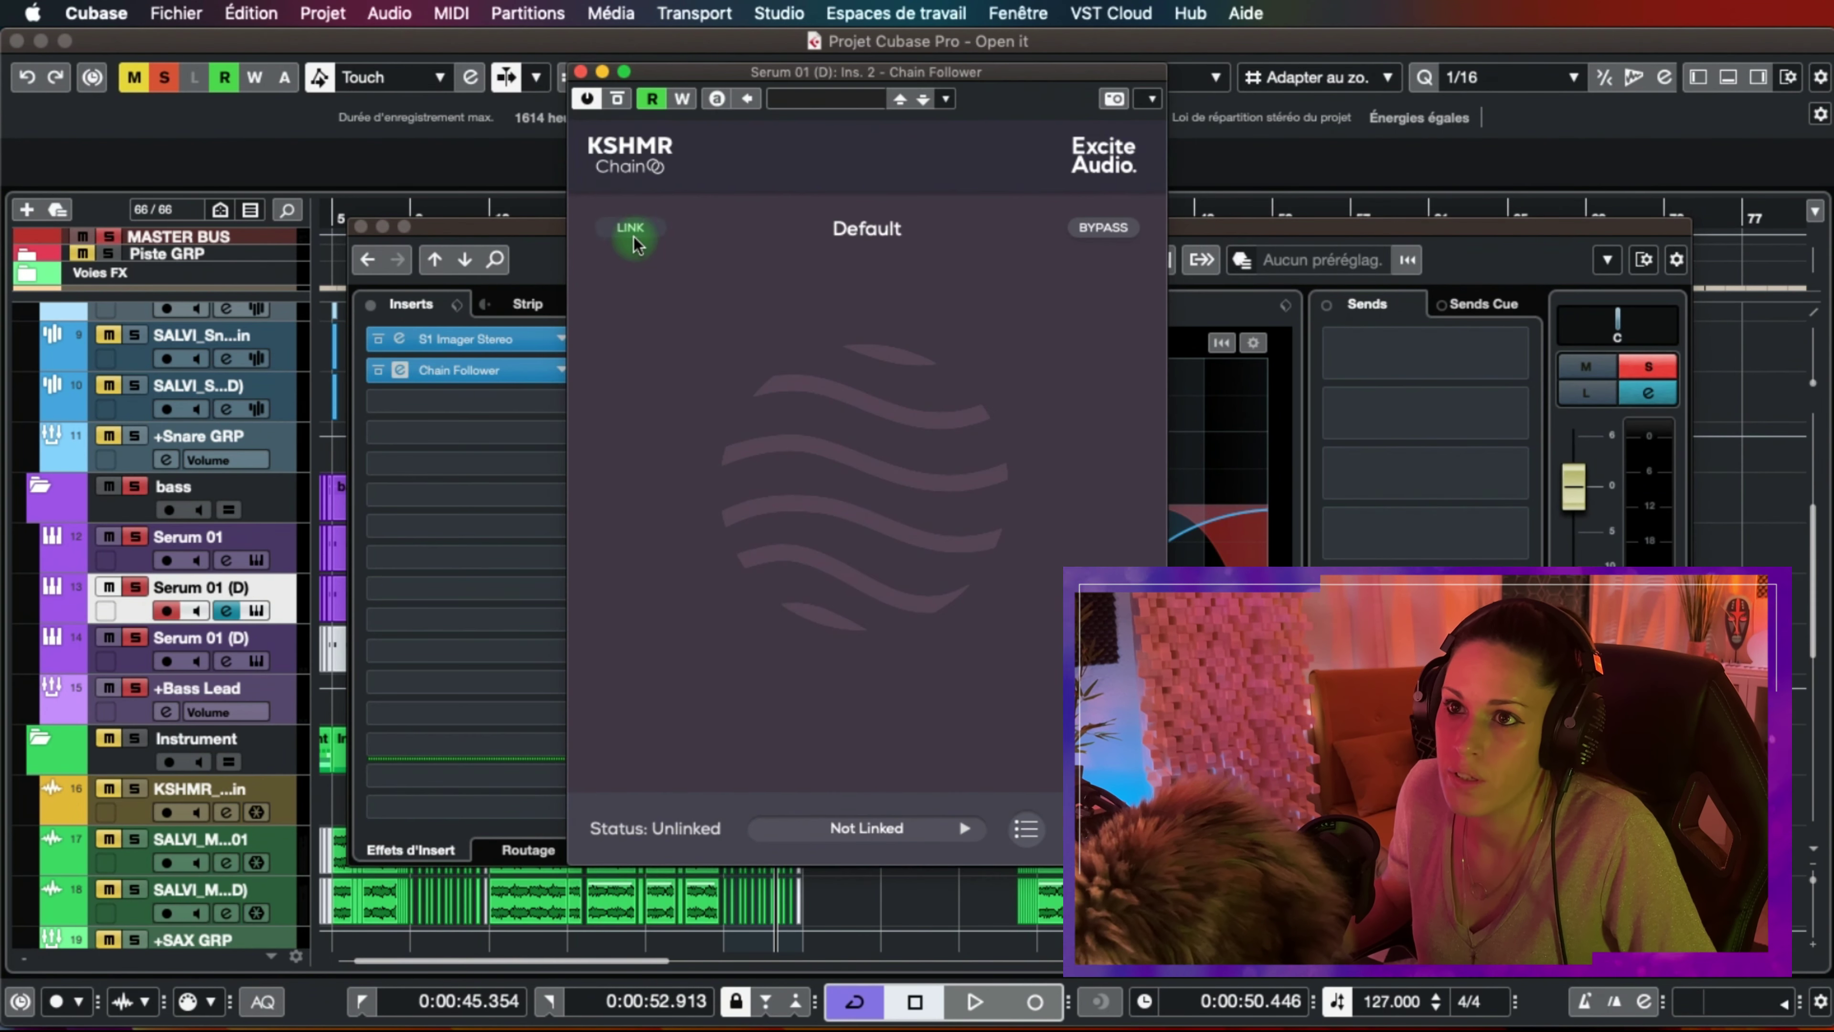
# Link the Chain Follower to Group A: Default and move its window aside
pyautogui.click(860, 831)
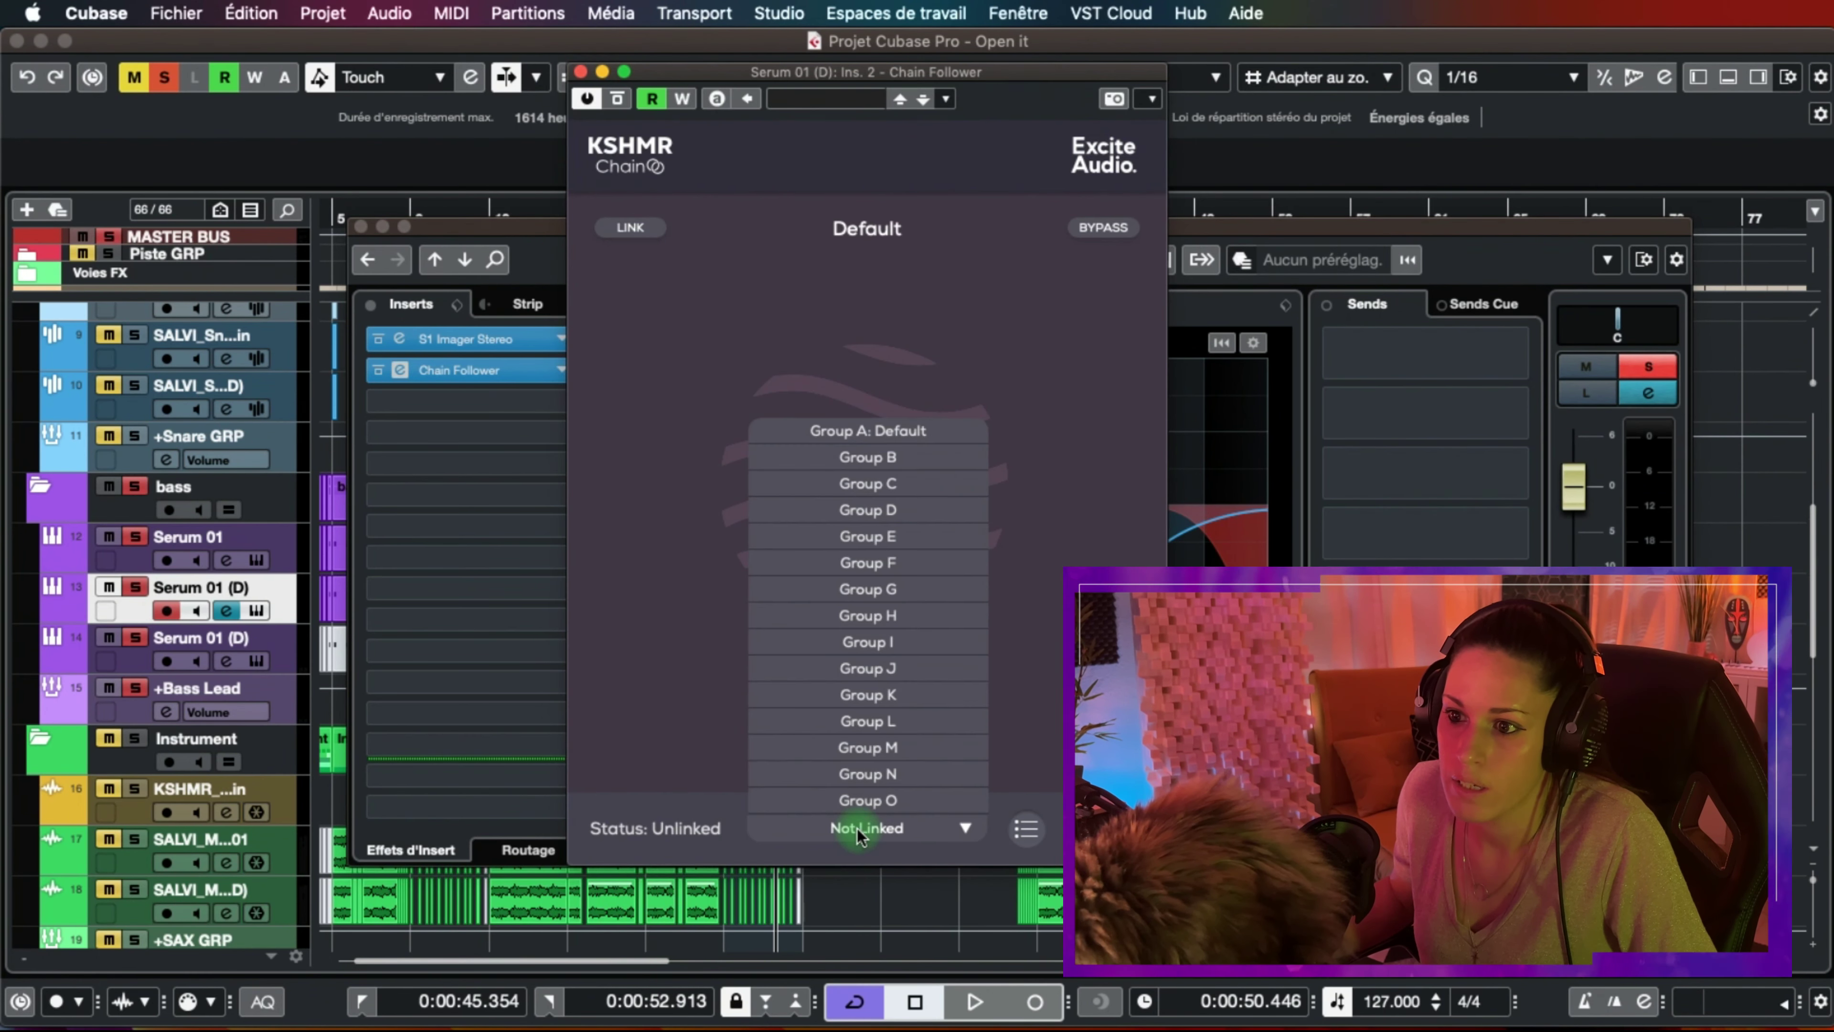
pyautogui.click(870, 433)
pyautogui.click(788, 306)
pyautogui.click(788, 306)
pyautogui.click(777, 365)
pyautogui.click(777, 365)
pyautogui.moveTo(795, 72); pyautogui.dragTo(1191, 113)
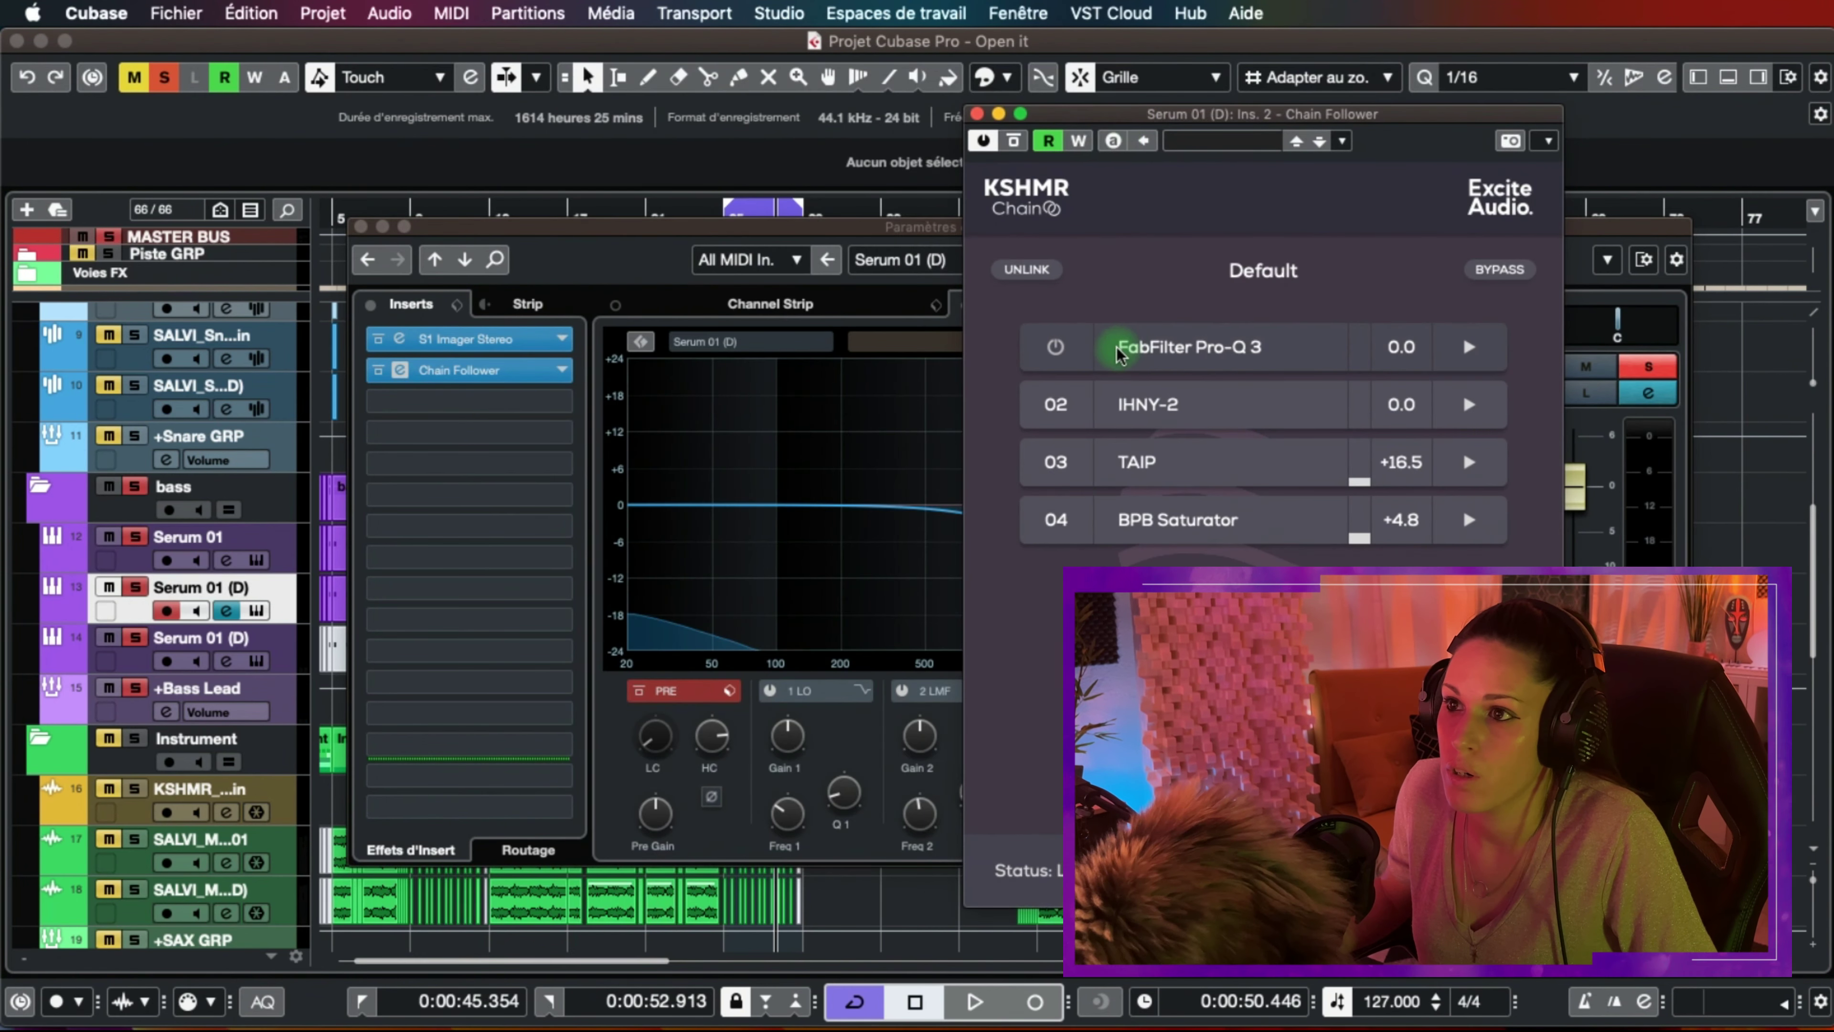
# Show the FabFilter Pro-Q 3 windows of the Chain Follower and of Serum 01's Chain Leader together while the loop plays
pyautogui.click(1058, 346)
pyautogui.moveTo(576, 159); pyautogui.dragTo(764, 176)
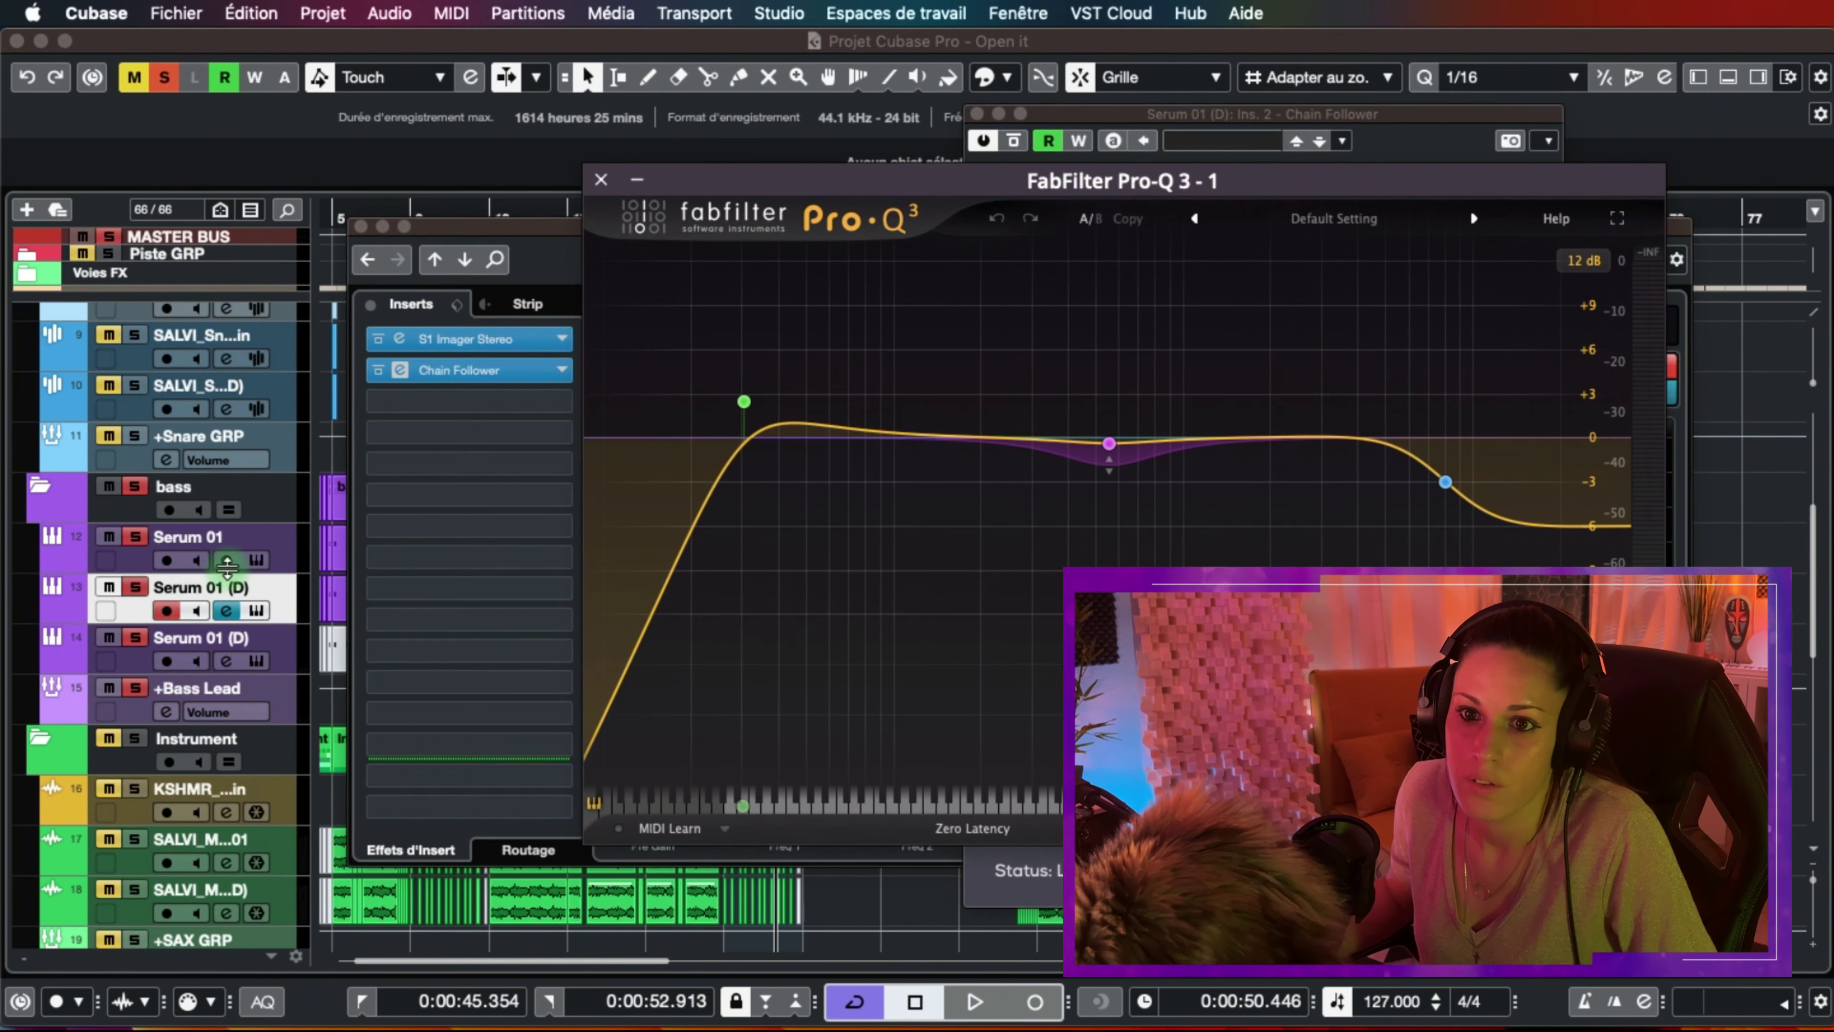
pyautogui.click(225, 562)
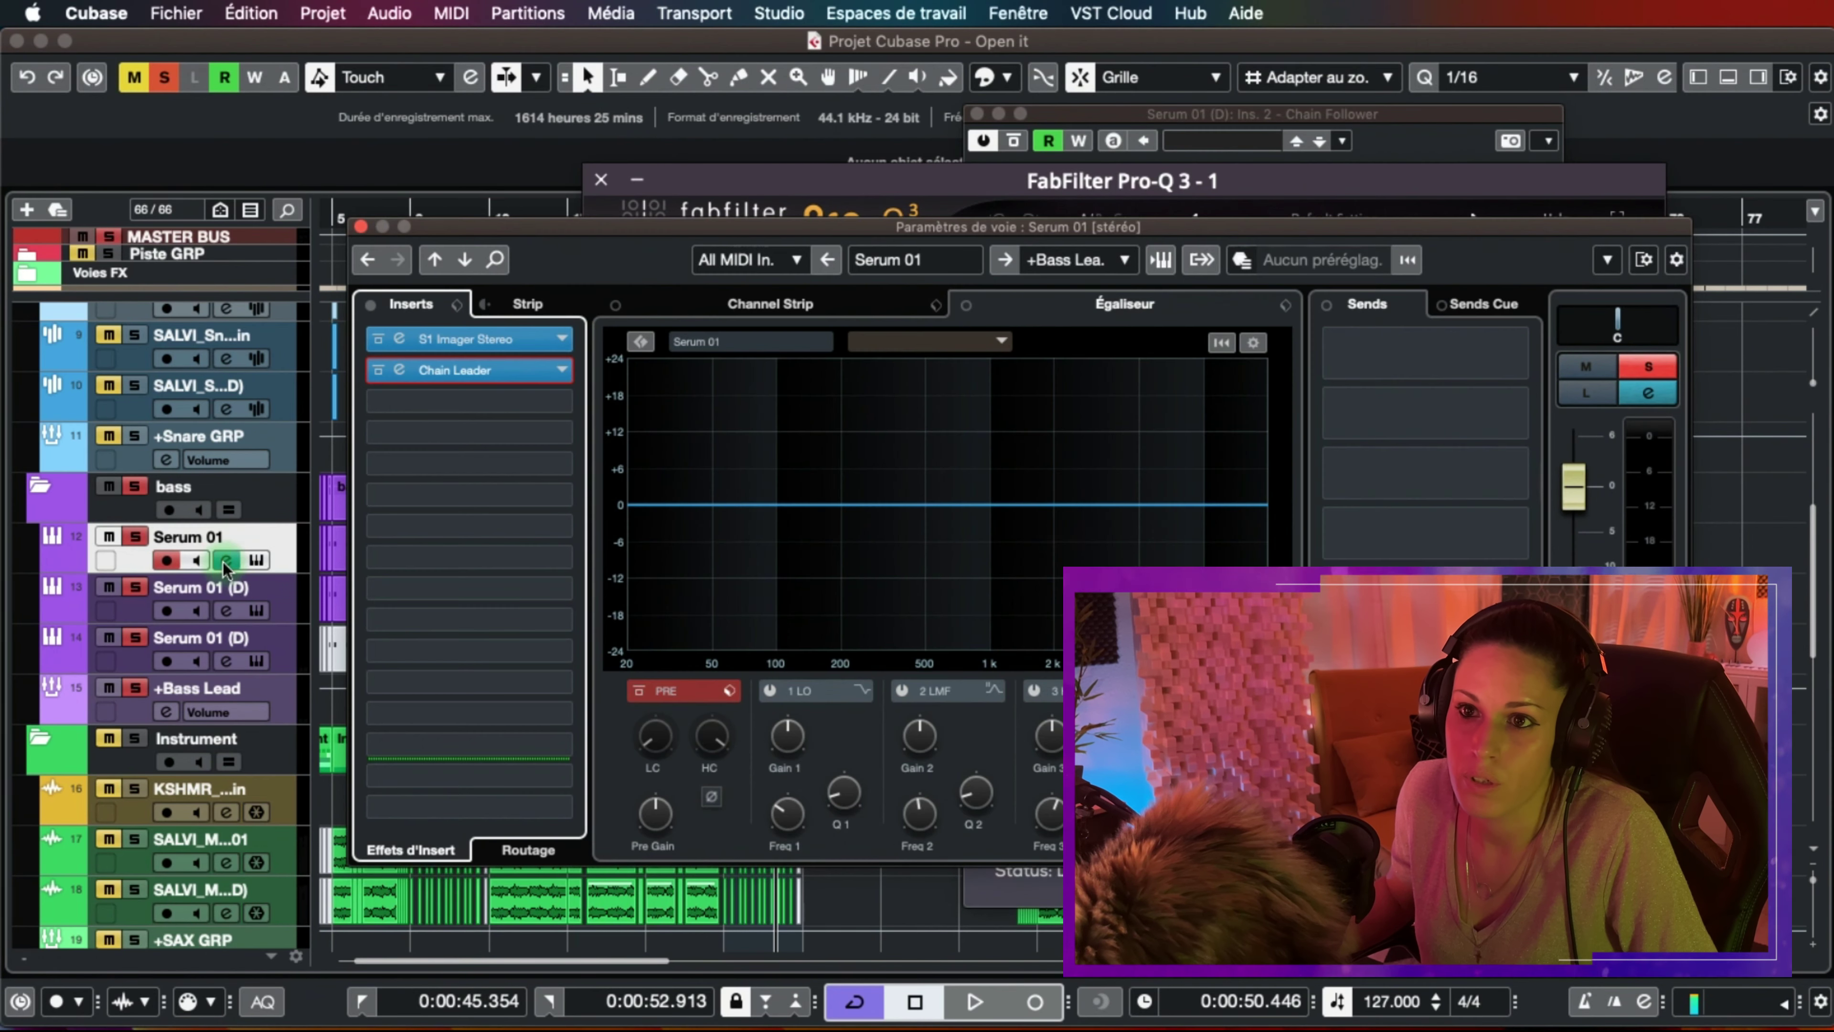
pyautogui.click(402, 373)
pyautogui.press('space')
pyautogui.moveTo(397, 356); pyautogui.dragTo(417, 325)
pyautogui.moveTo(482, 110); pyautogui.dragTo(331, 70)
# Set the low-cut band of the leader's Pro-Q 3 to about 38 Hz, then close both equalizers and the Chain Leader
pyautogui.moveTo(287, 289); pyautogui.dragTo(185, 281)
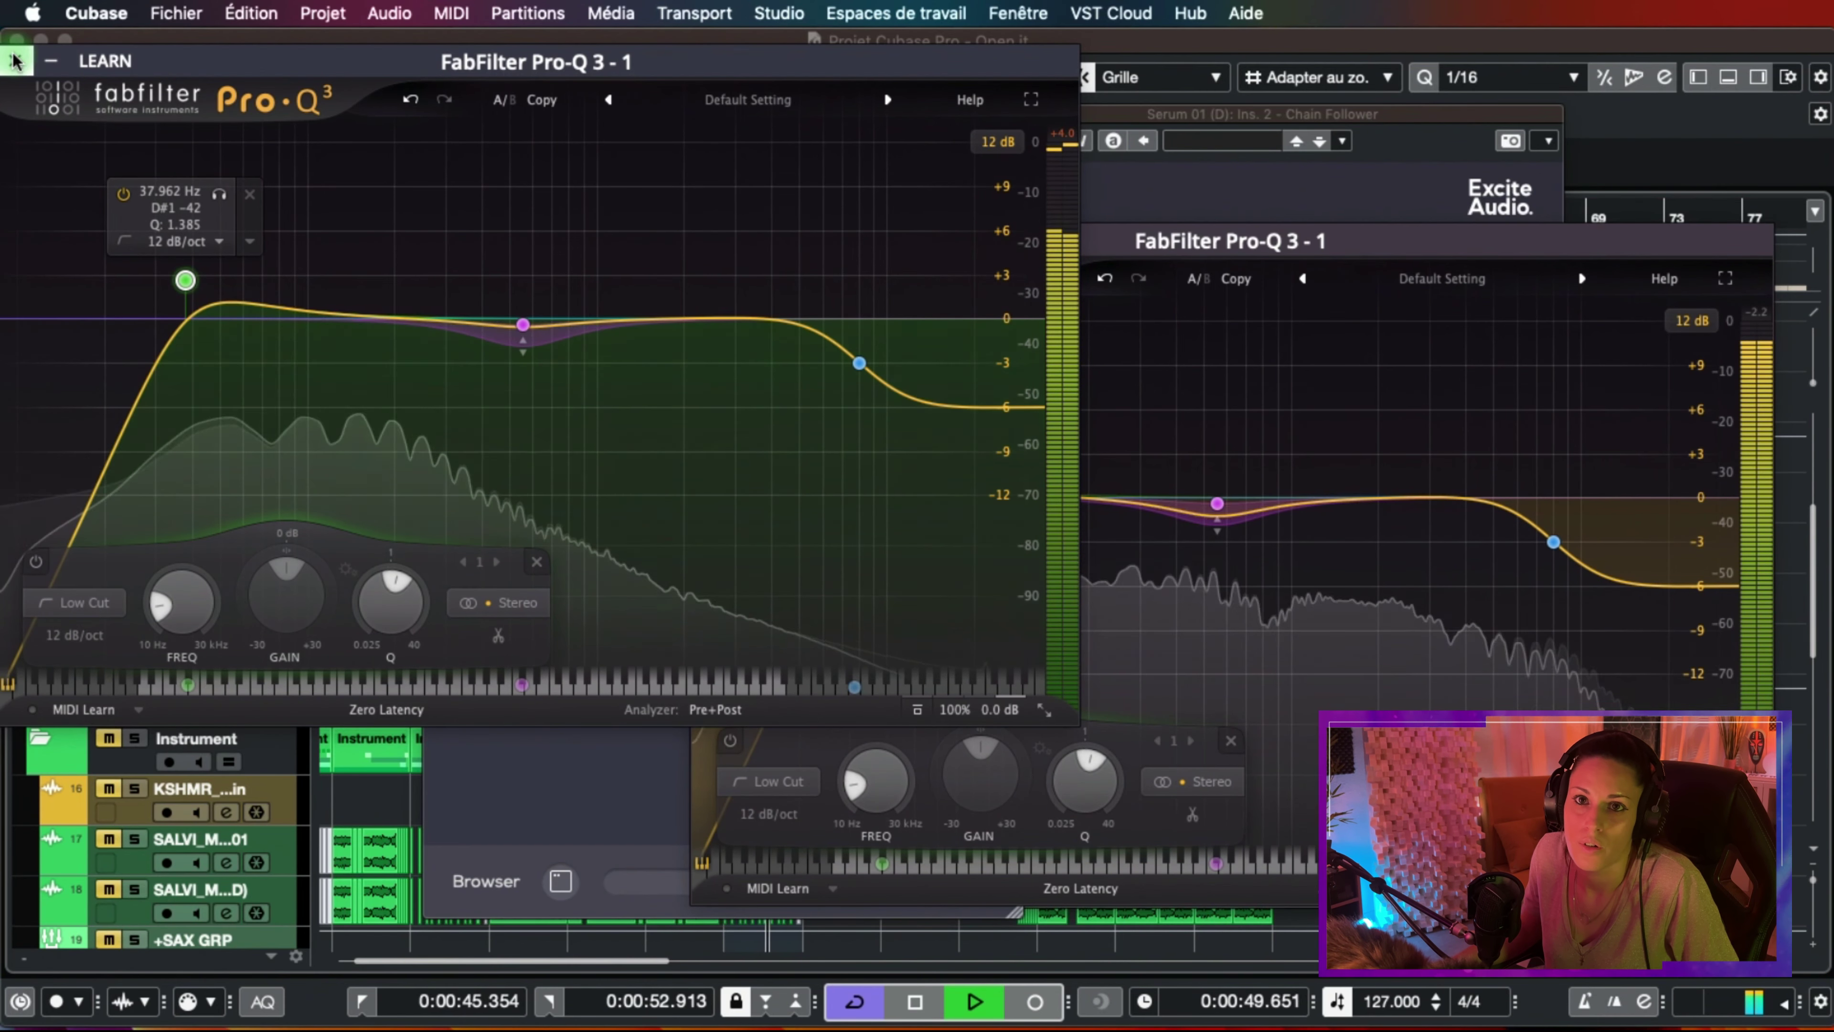
pyautogui.click(16, 61)
pyautogui.click(711, 241)
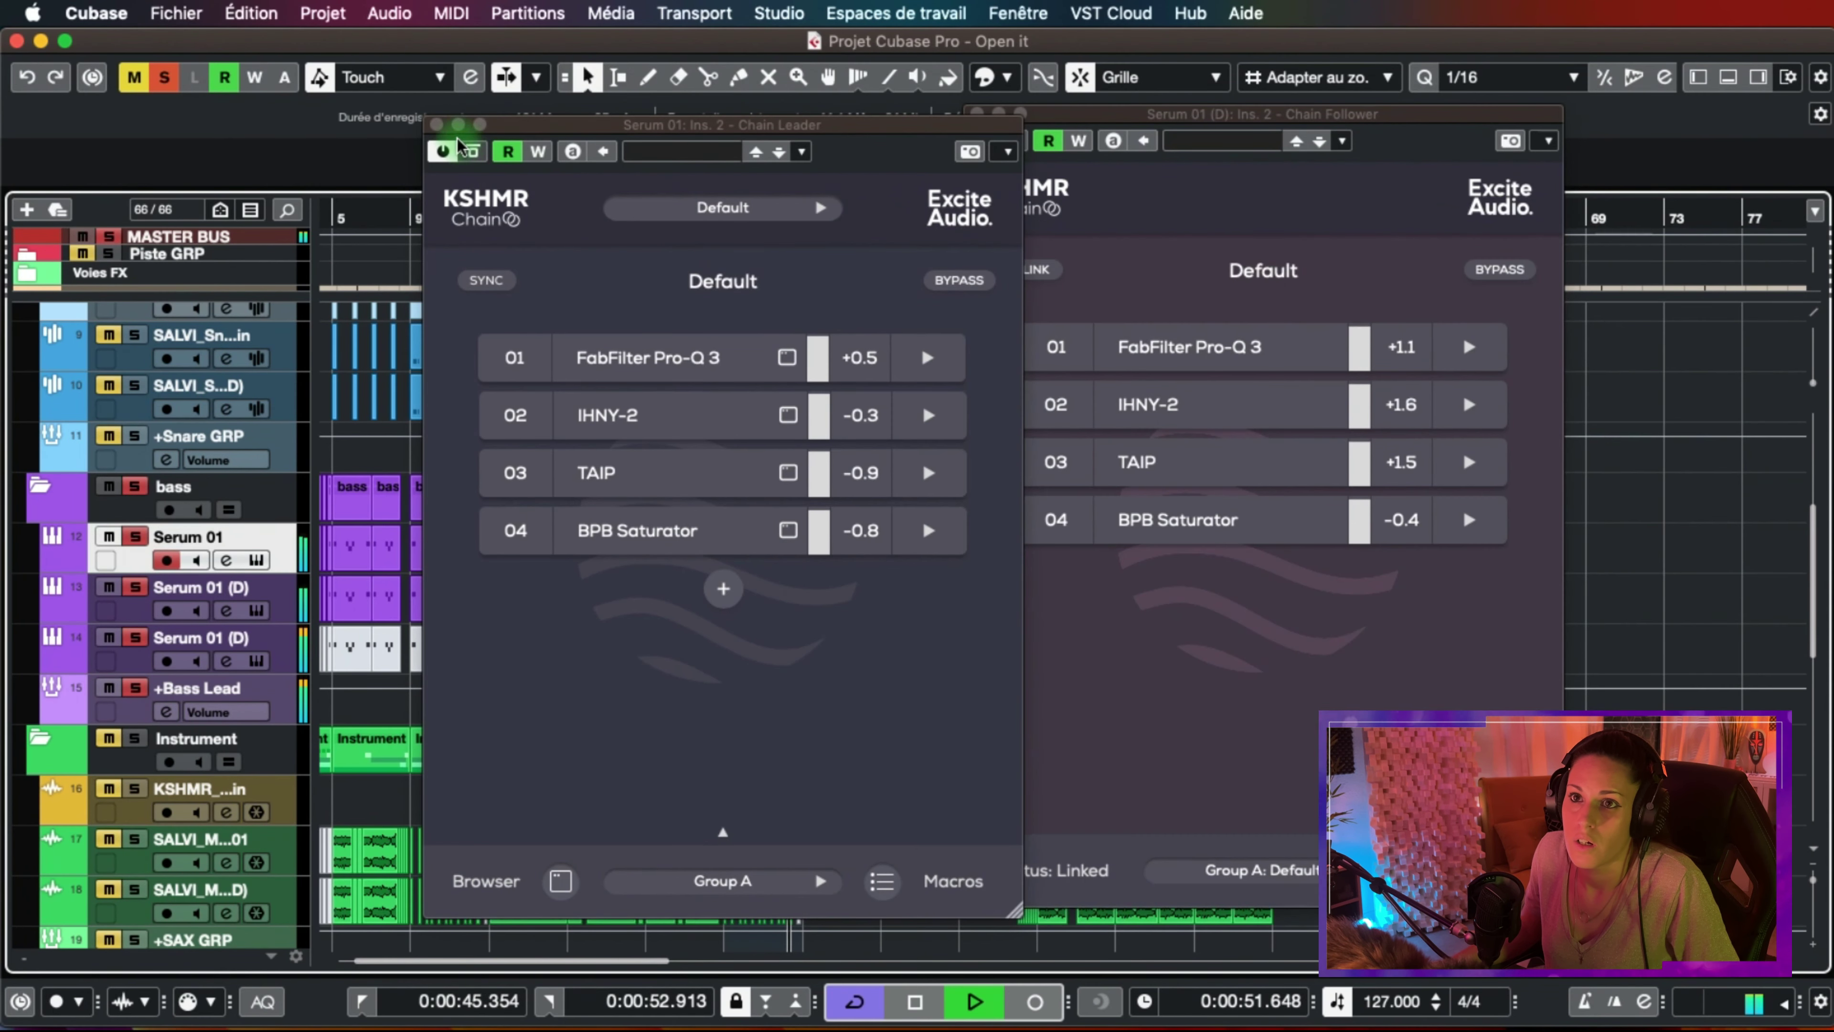
pyautogui.click(438, 125)
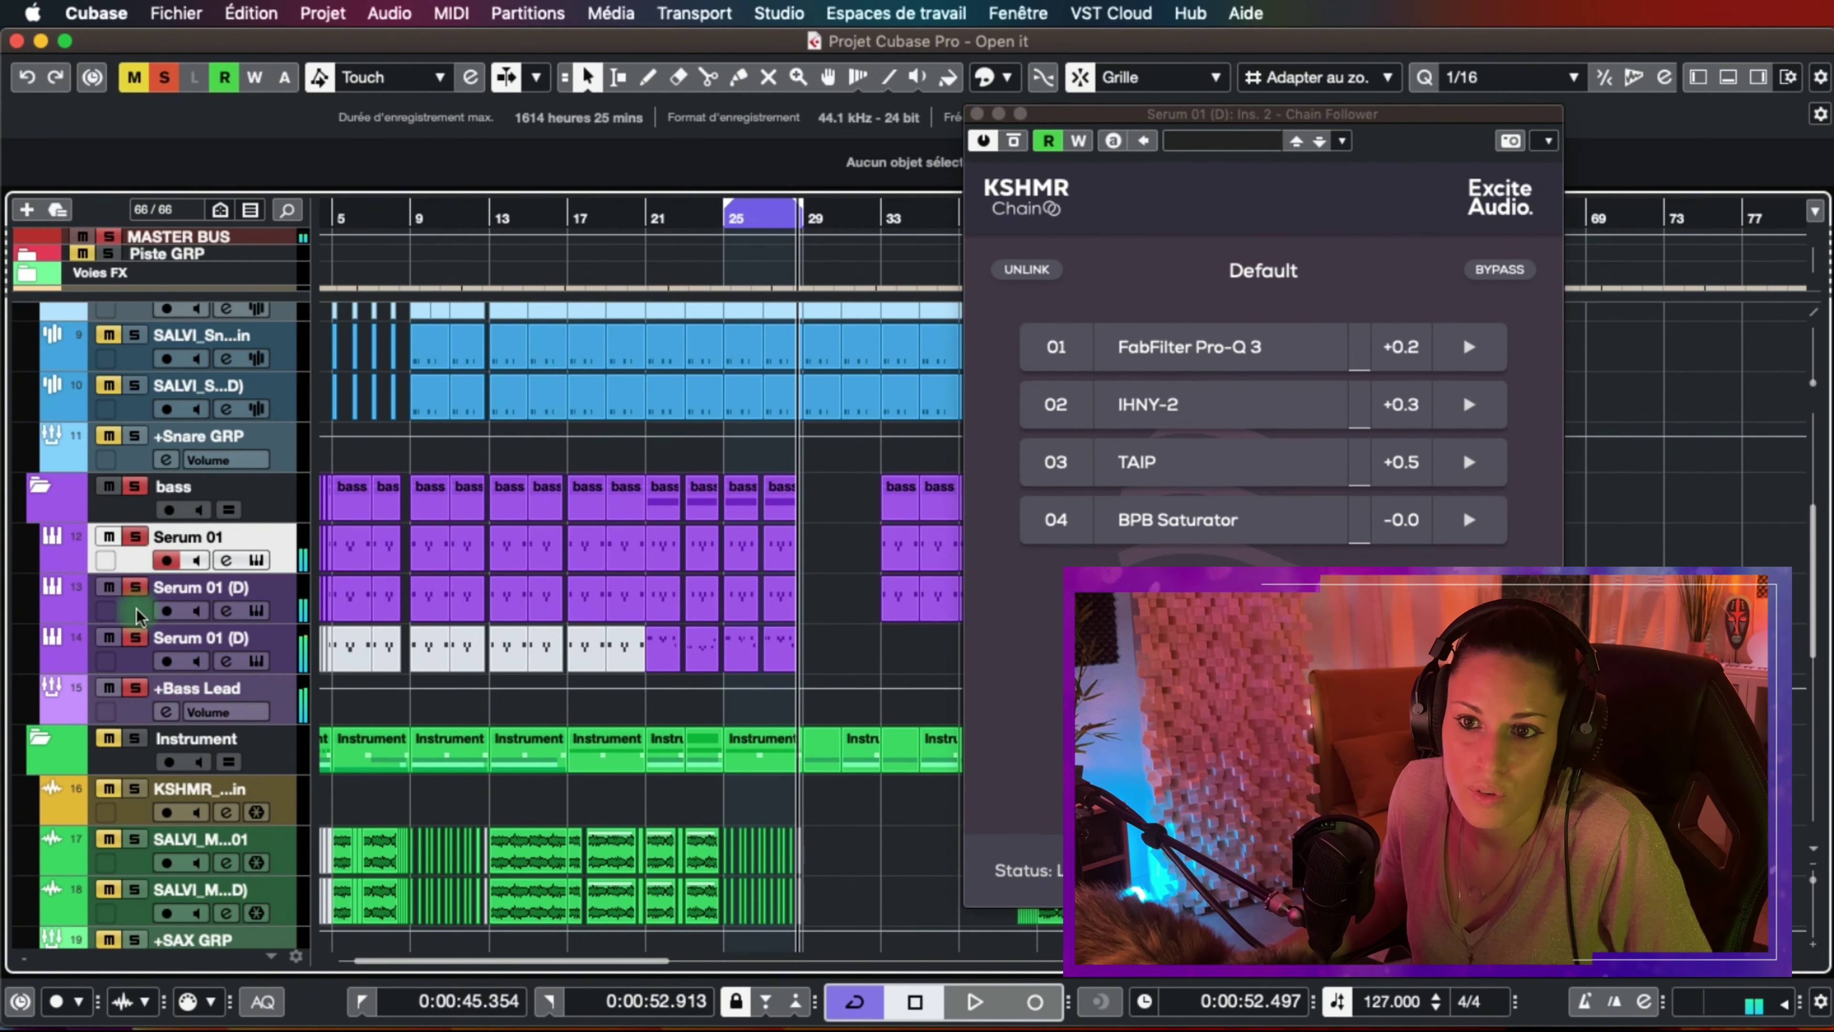
# Insert Chain Follower in the eighth insert slot of the second Serum 01 (D) track
pyautogui.click(226, 661)
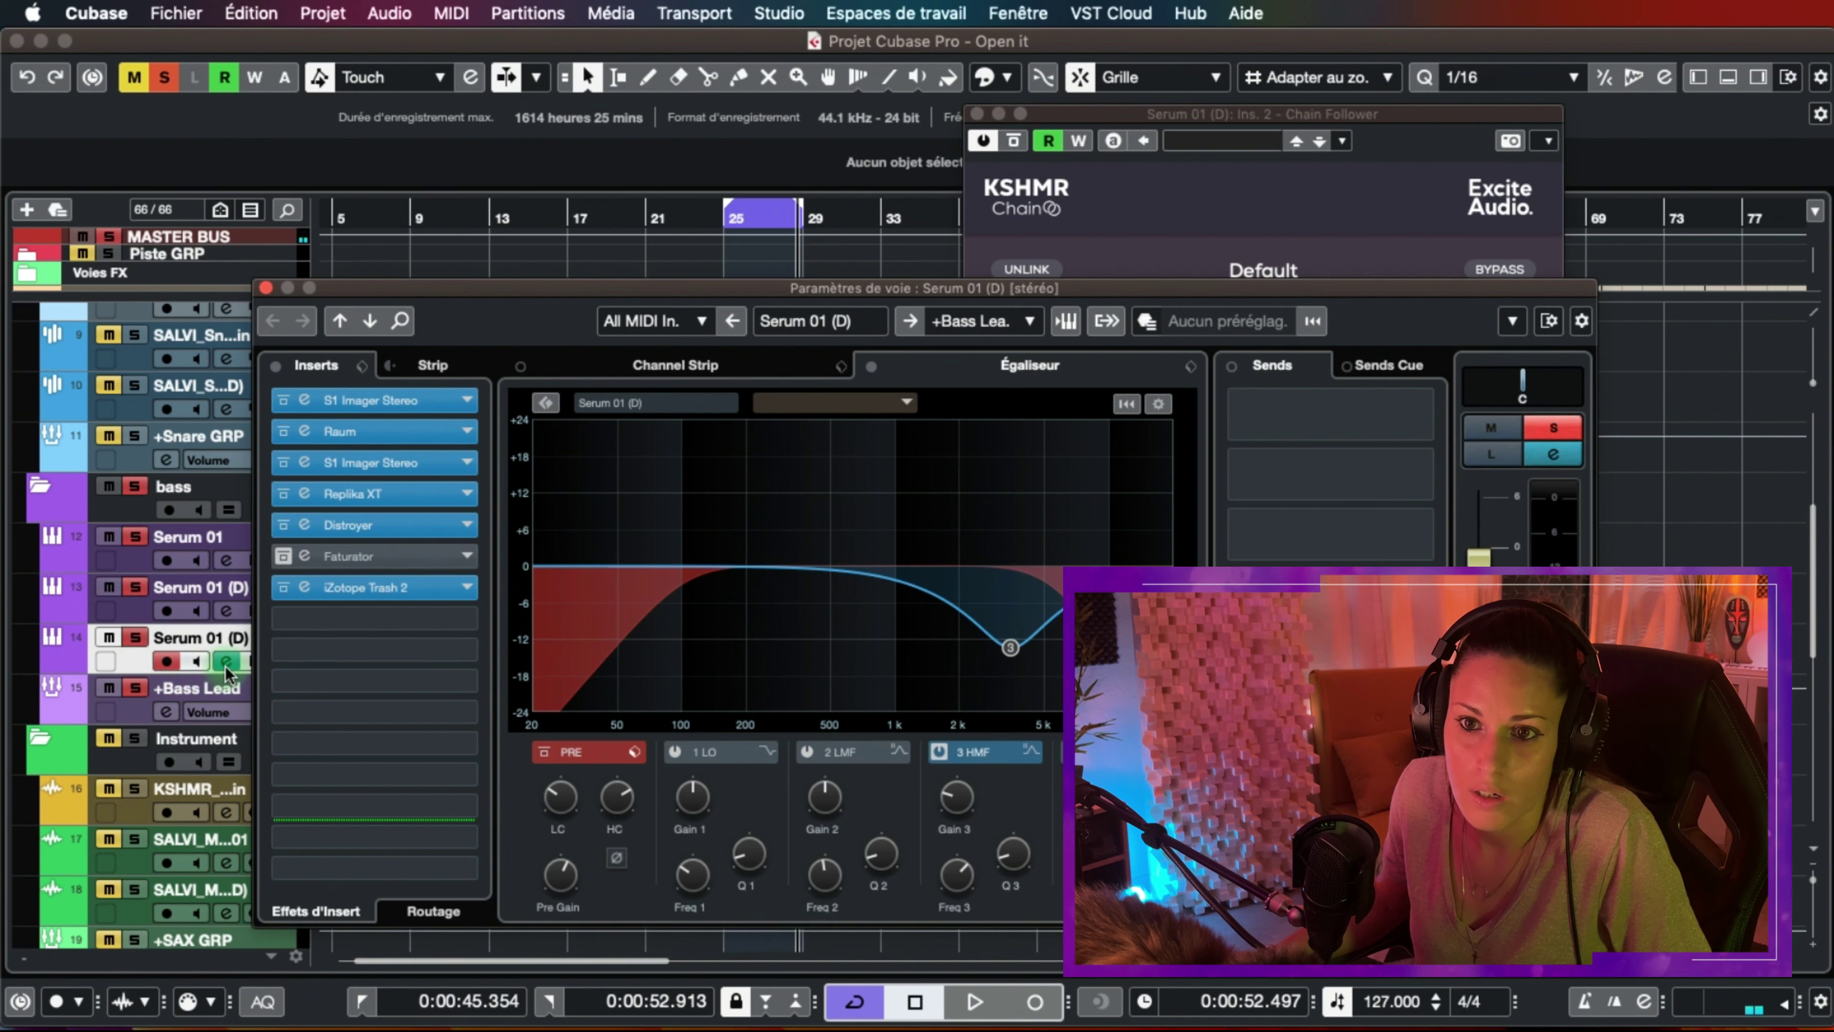
pyautogui.click(388, 615)
pyautogui.write('ch')
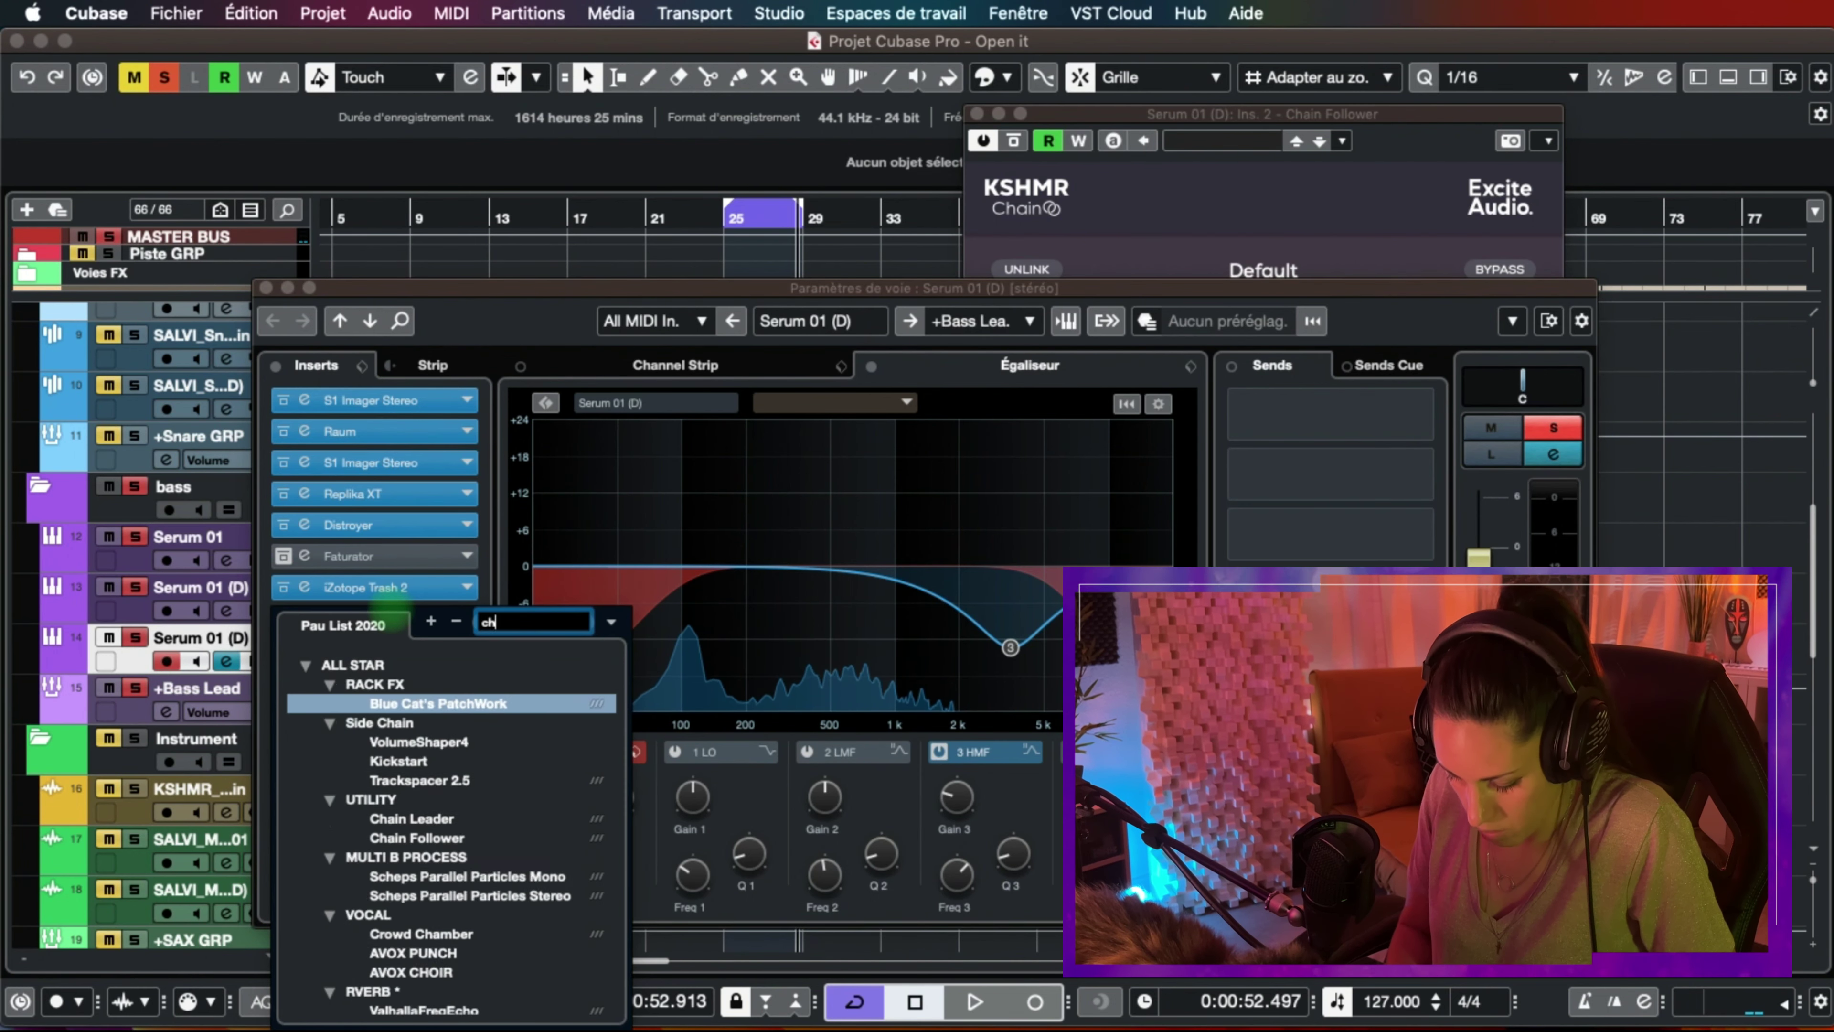
pyautogui.write('ain')
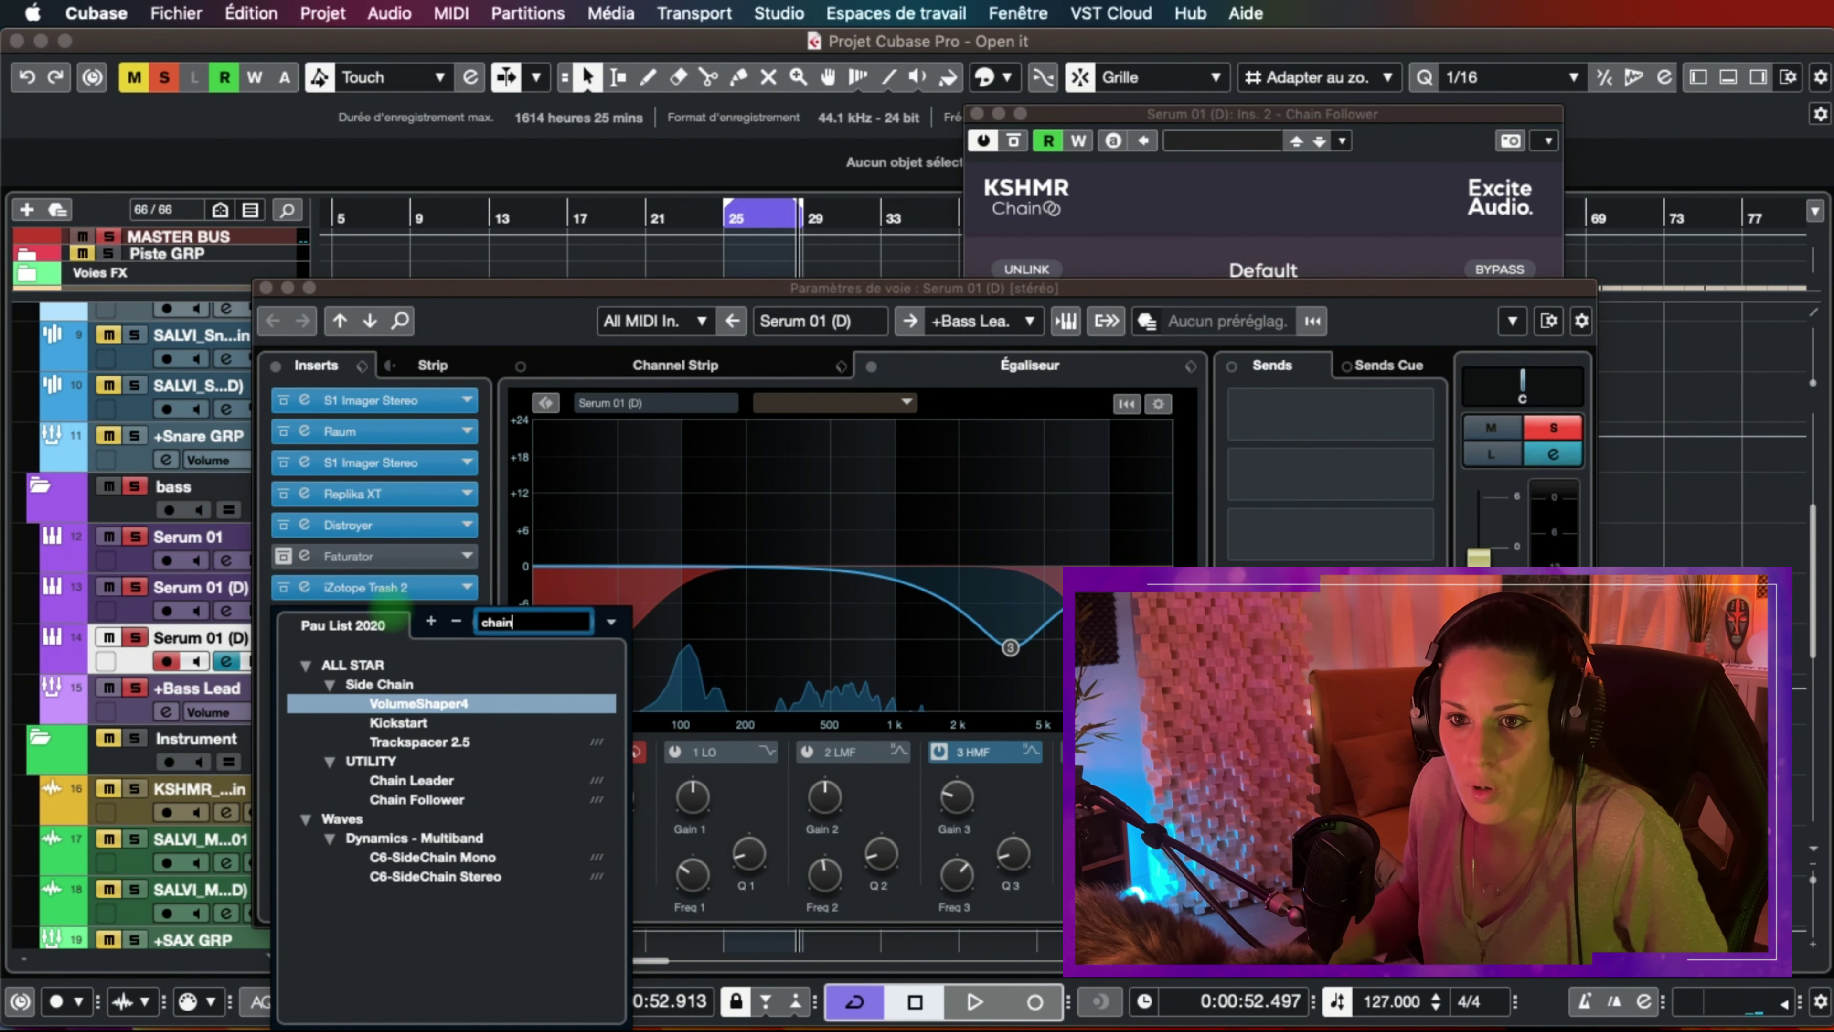
pyautogui.click(443, 799)
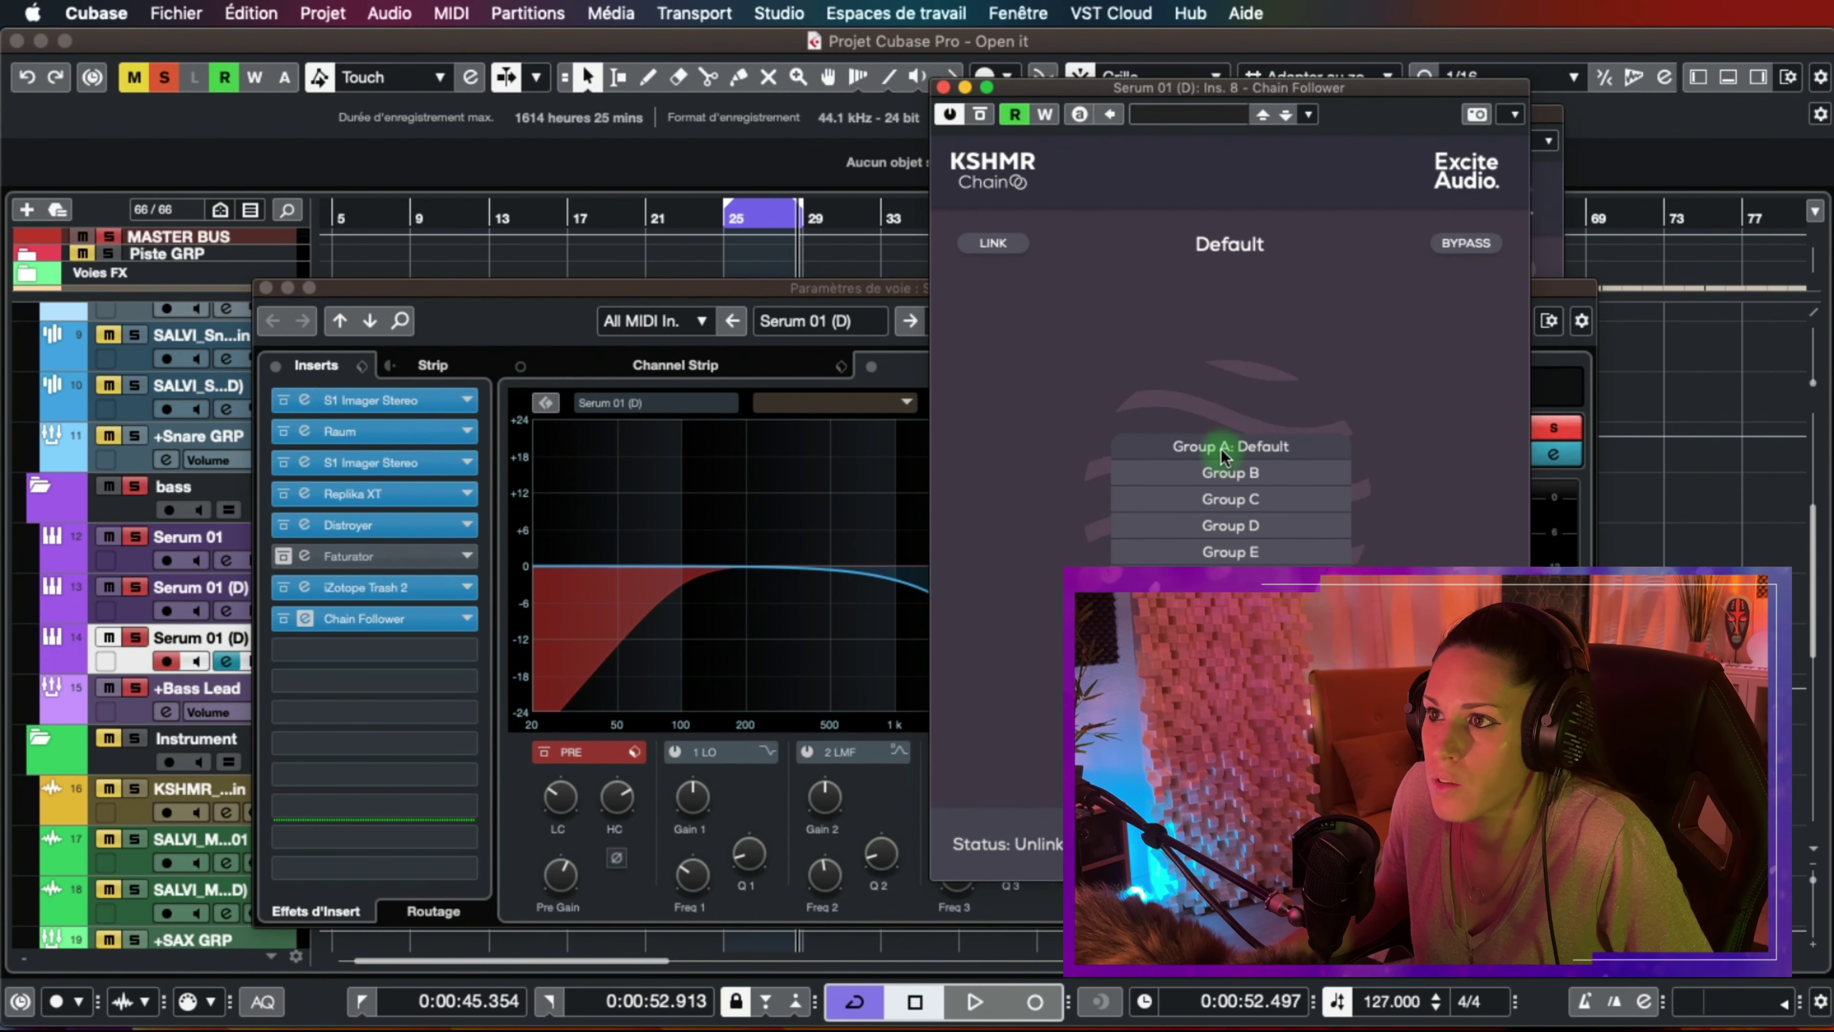
# Link the second Chain Follower to the leader's group and close its channel settings
pyautogui.click(1241, 482)
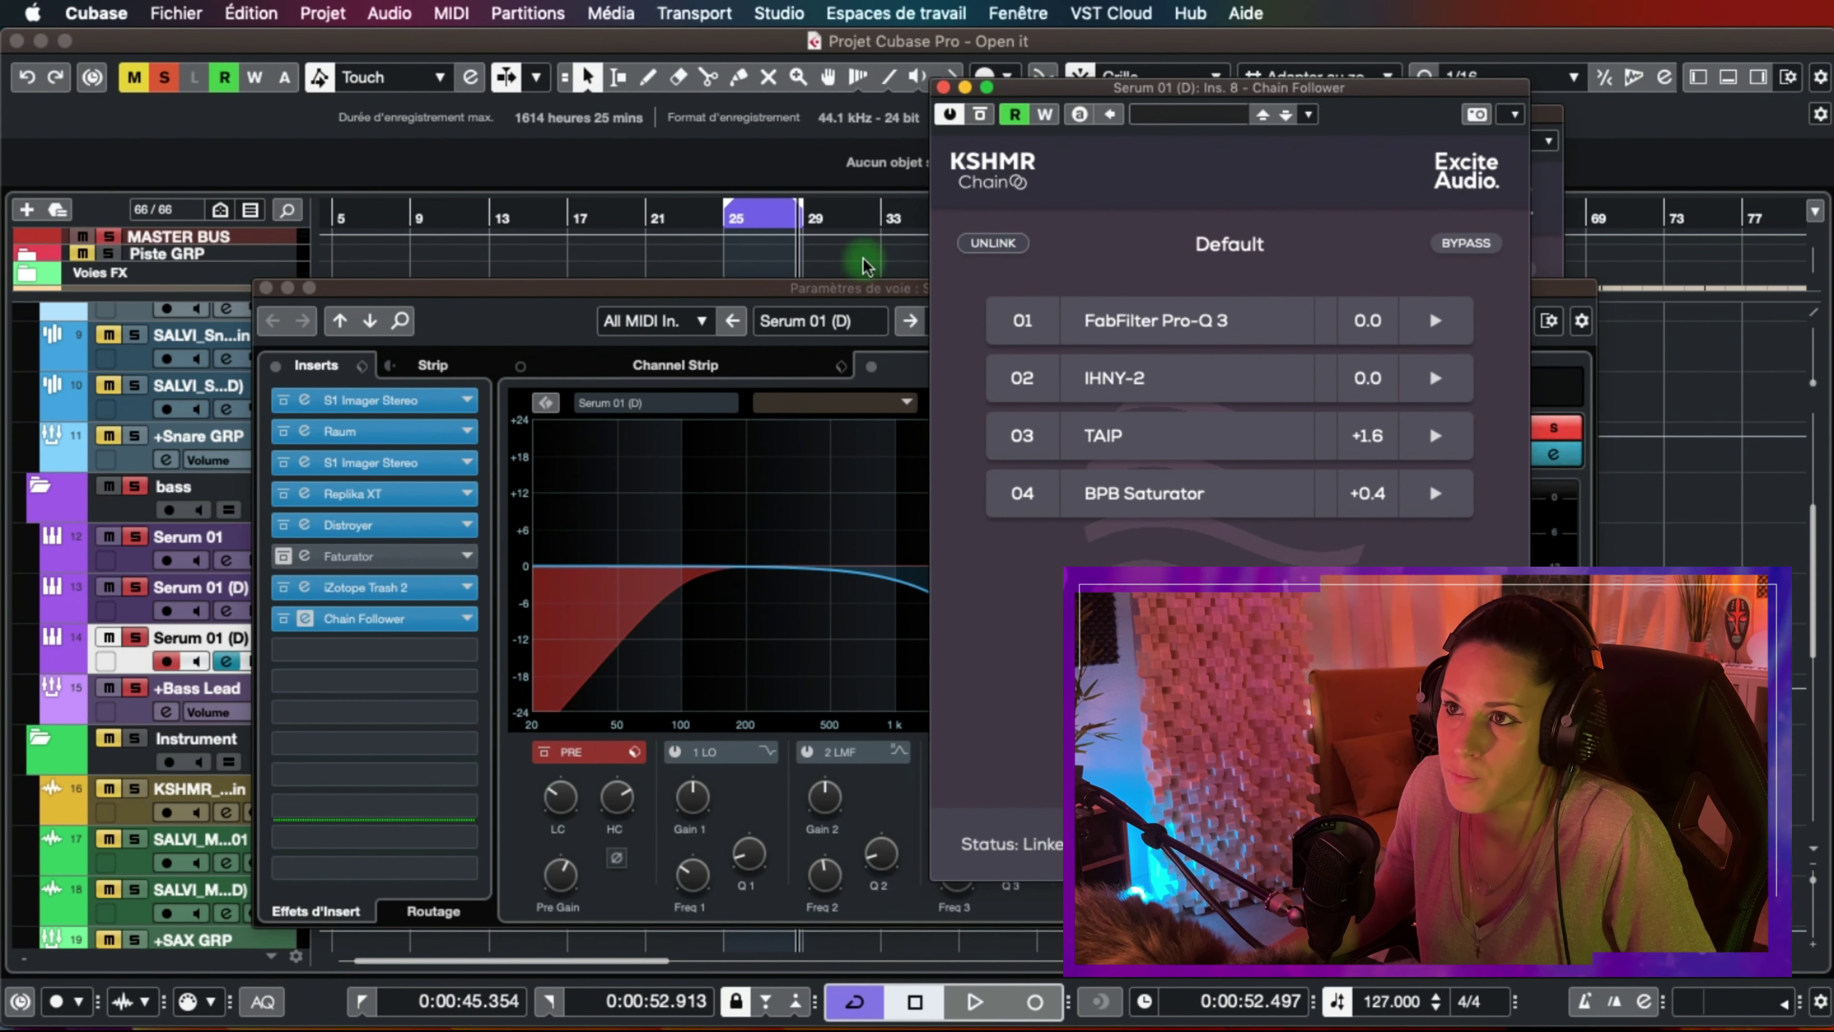
pyautogui.click(402, 282)
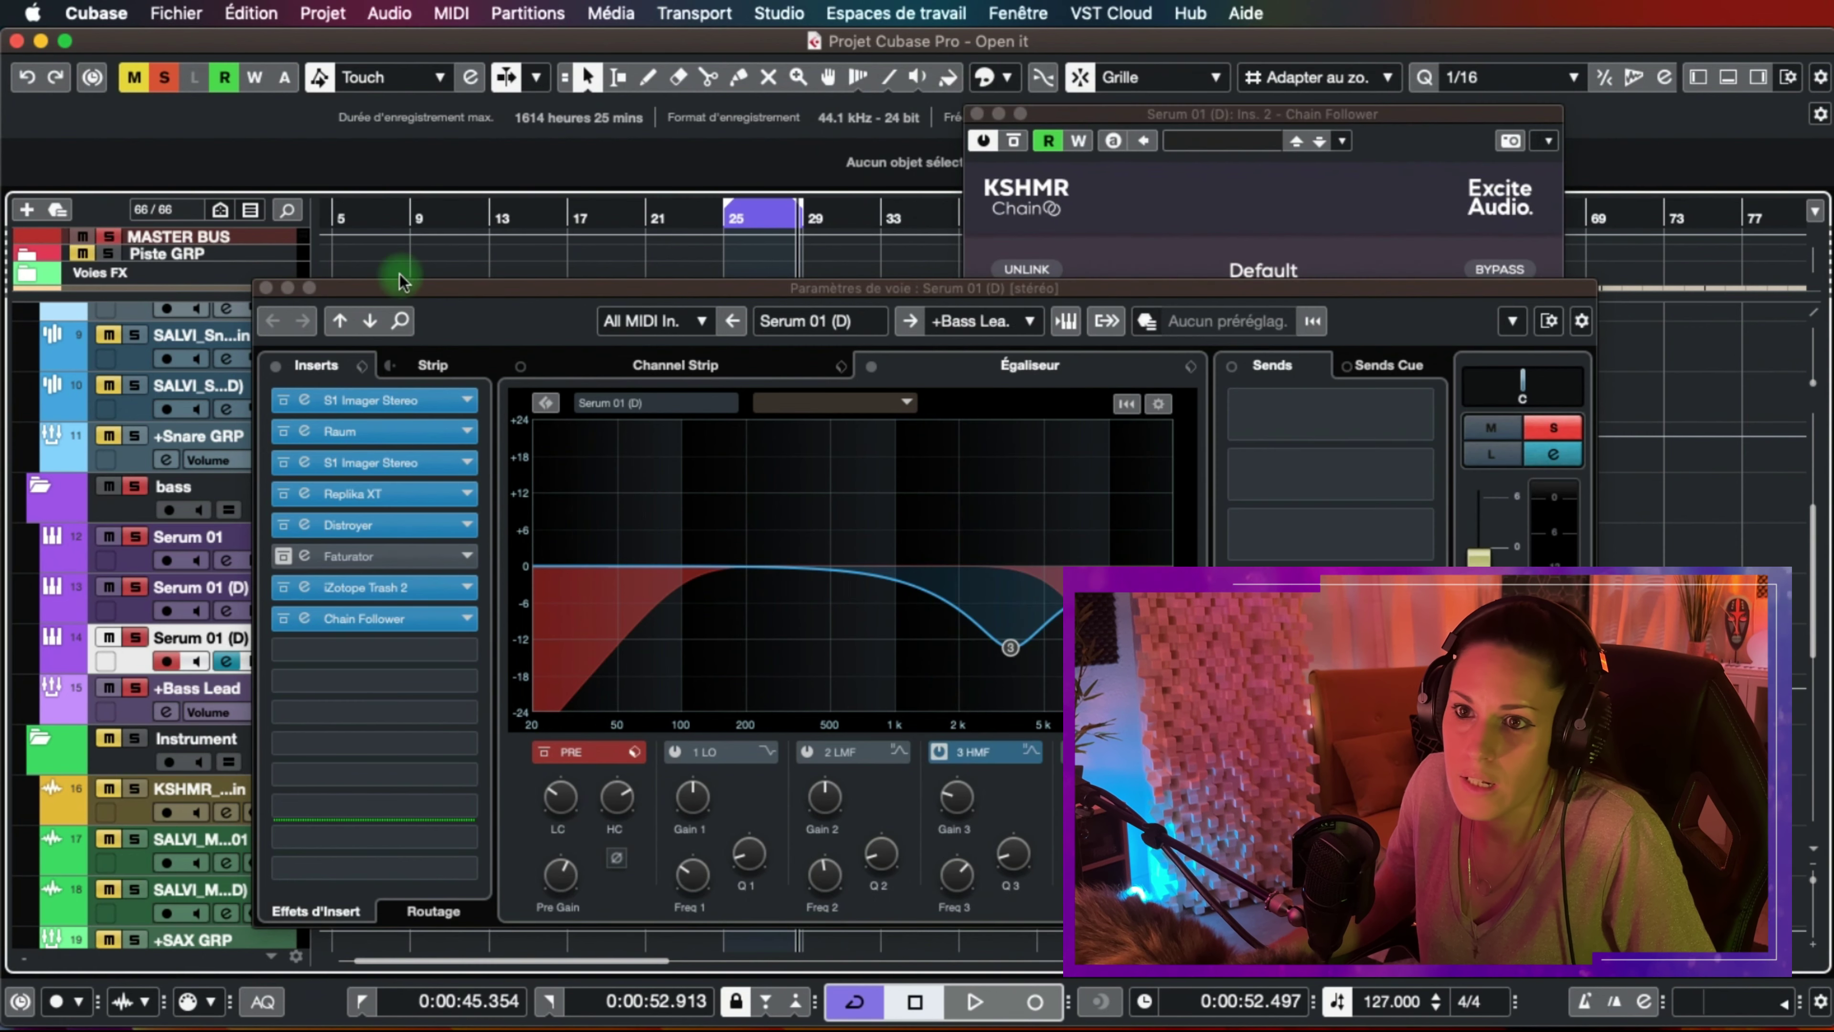
pyautogui.click(266, 287)
# Reopen Serum 01's Chain Leader and show Pro-Q 3 from both the leader and the first Chain Follower
pyautogui.click(226, 559)
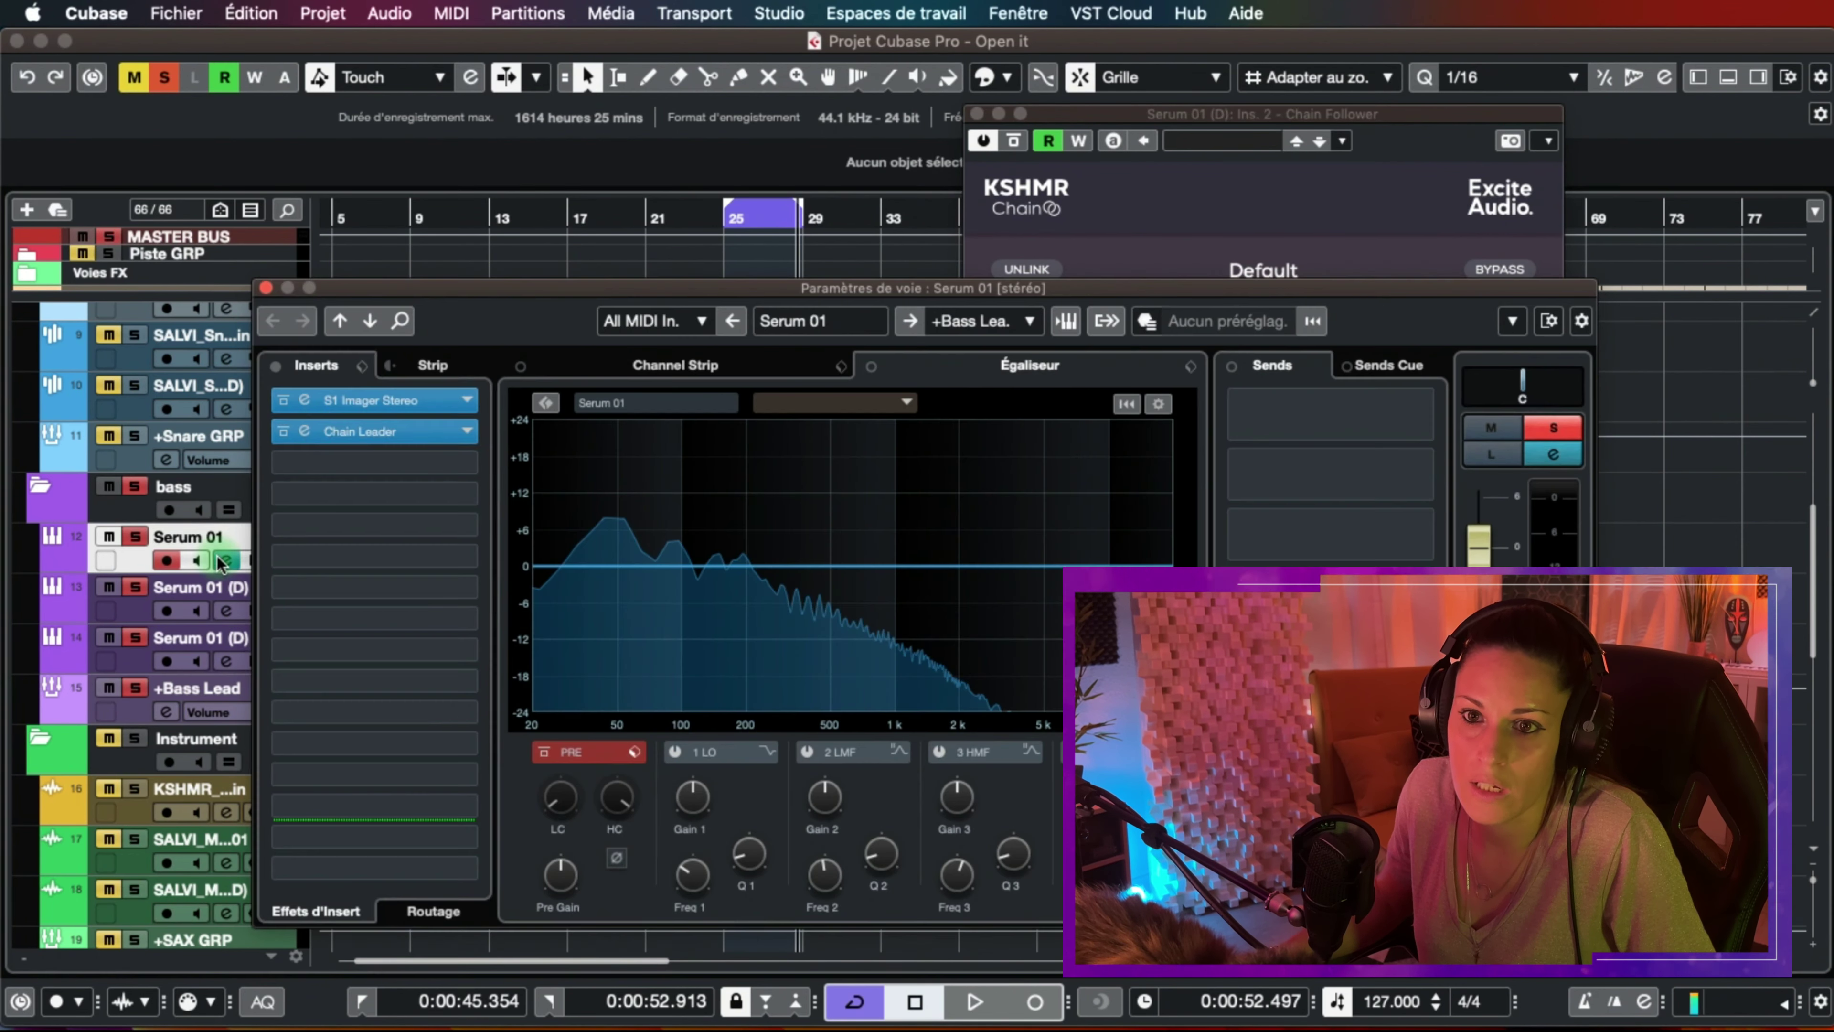
pyautogui.click(318, 431)
pyautogui.click(1298, 144)
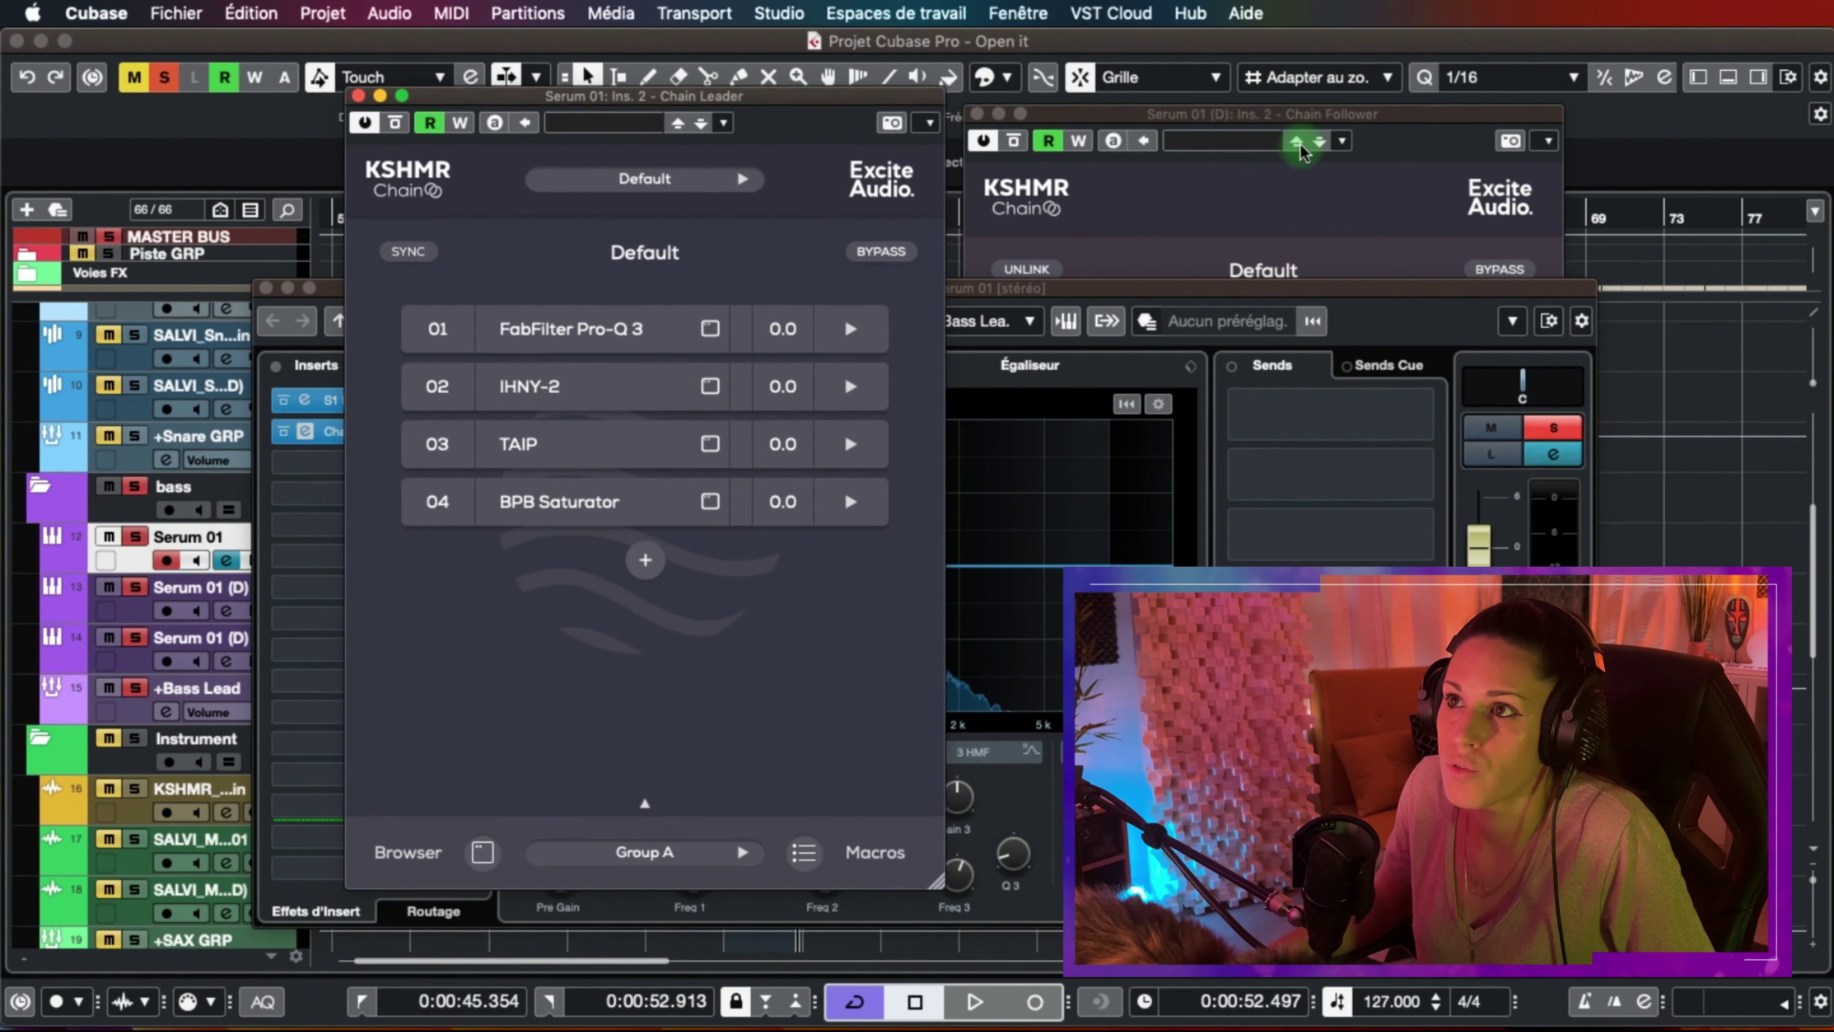
pyautogui.click(1280, 120)
pyautogui.click(1244, 354)
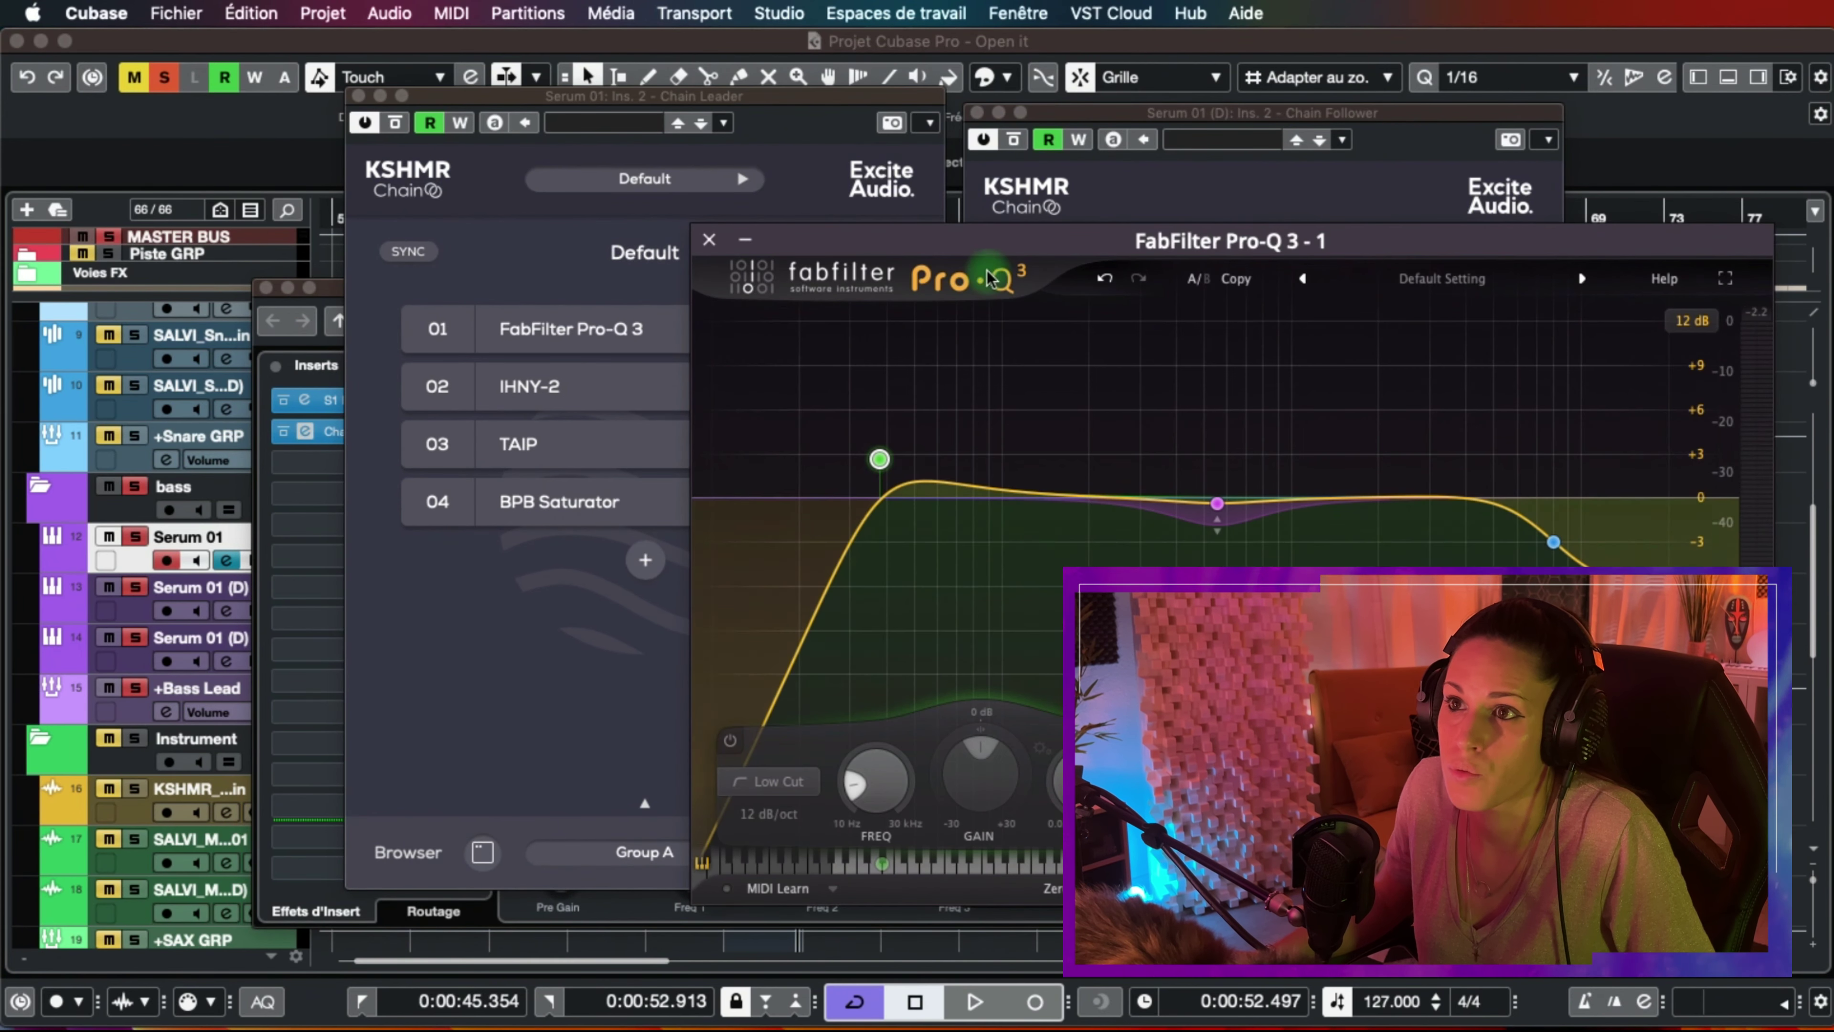
pyautogui.click(525, 329)
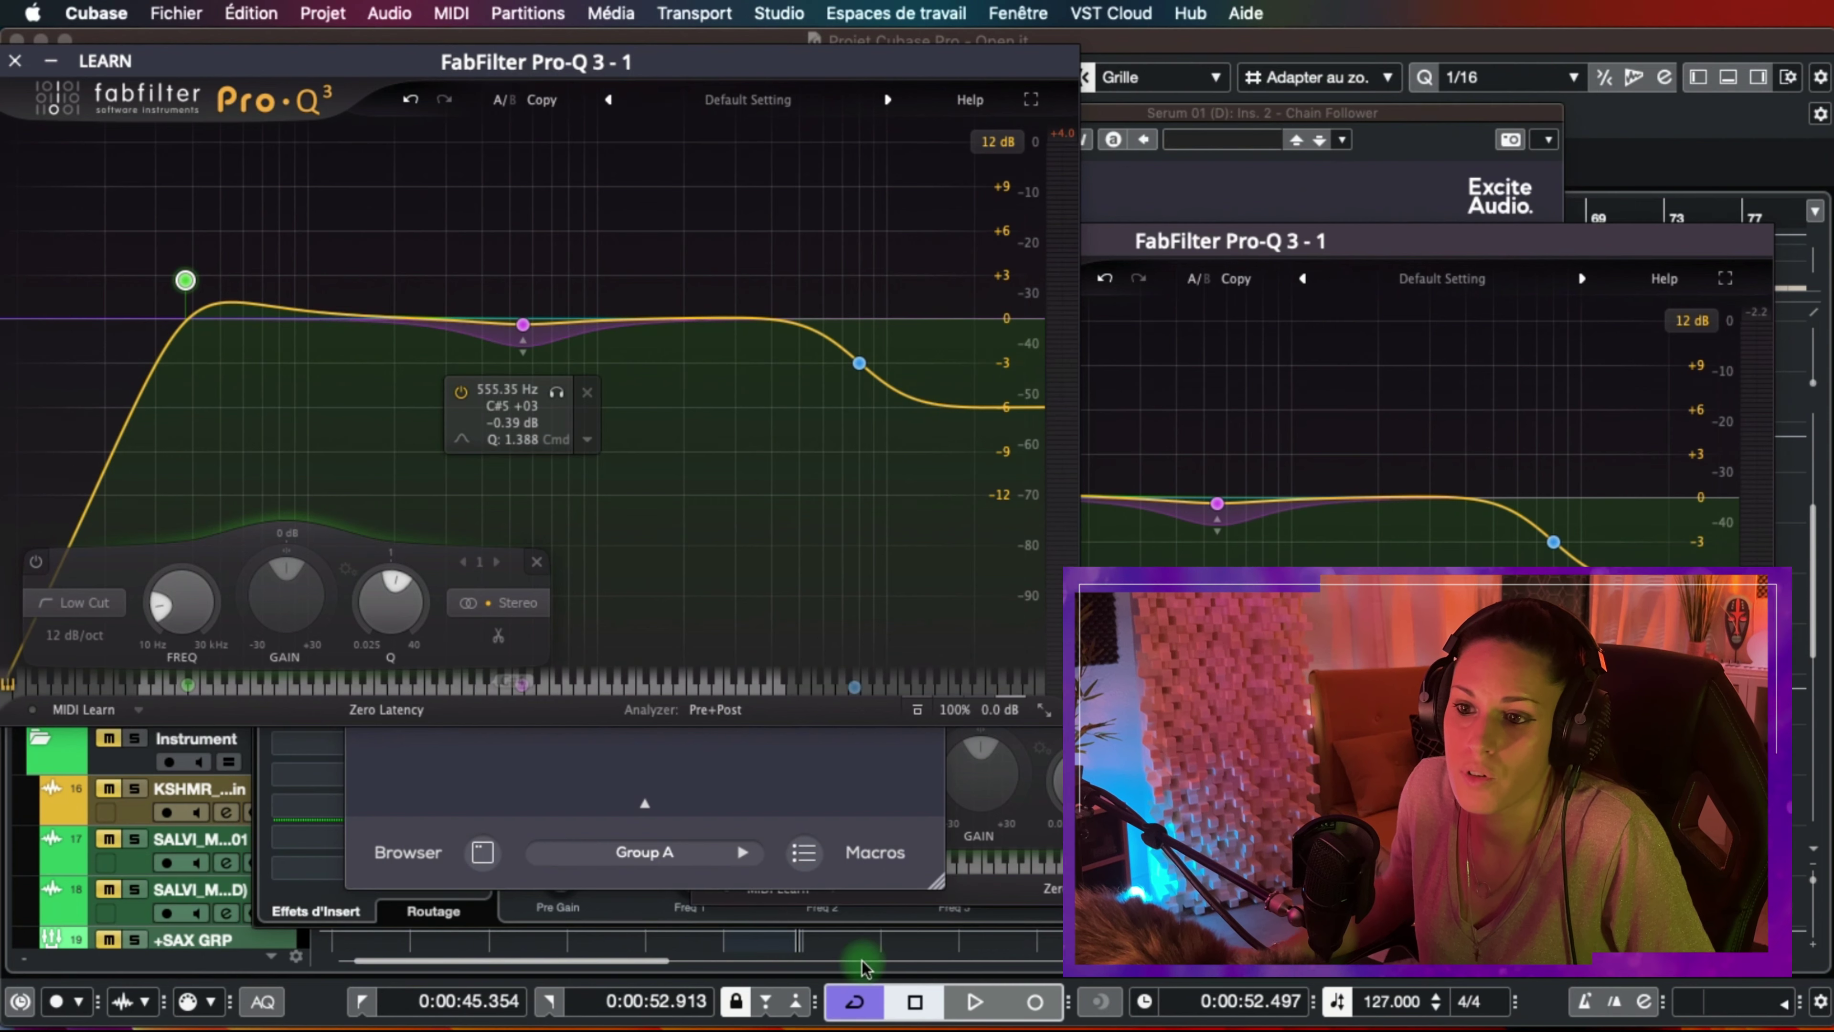
# Move the low-cut band of the leader's Pro-Q 3 to a lower frequency while the loop plays
pyautogui.press('space')
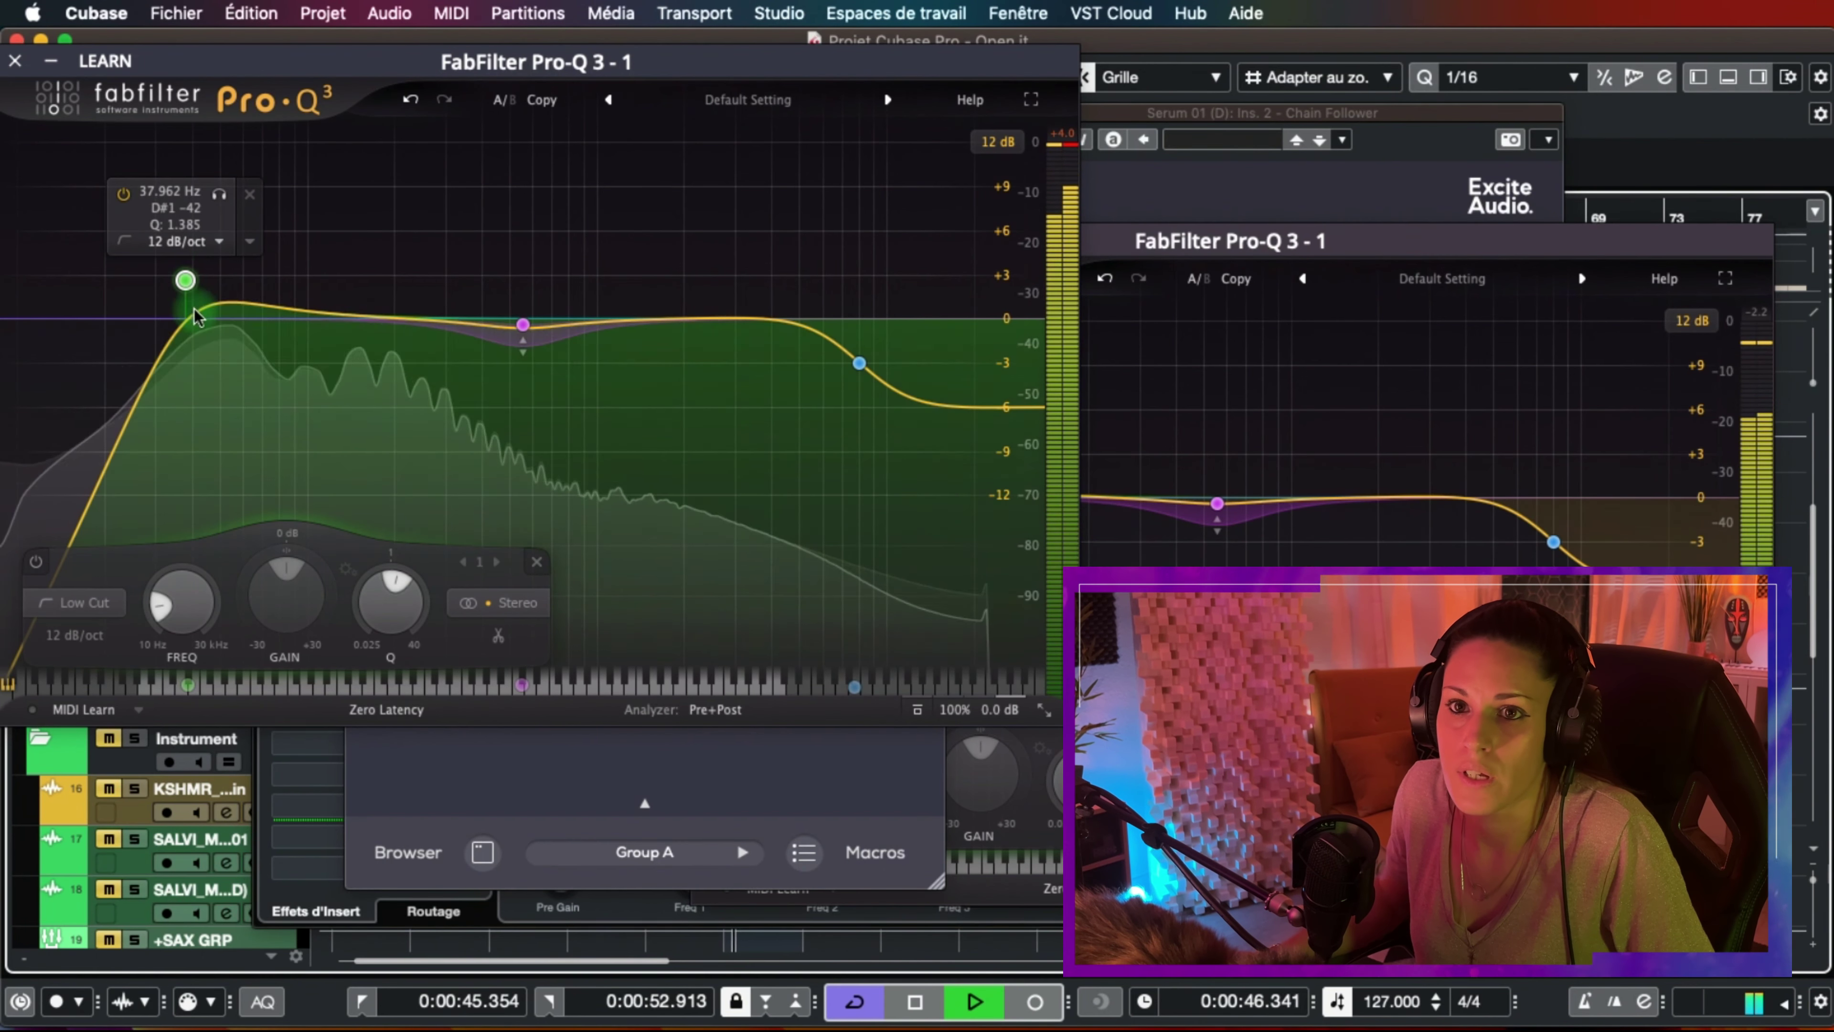
pyautogui.moveTo(187, 280); pyautogui.dragTo(115, 269)
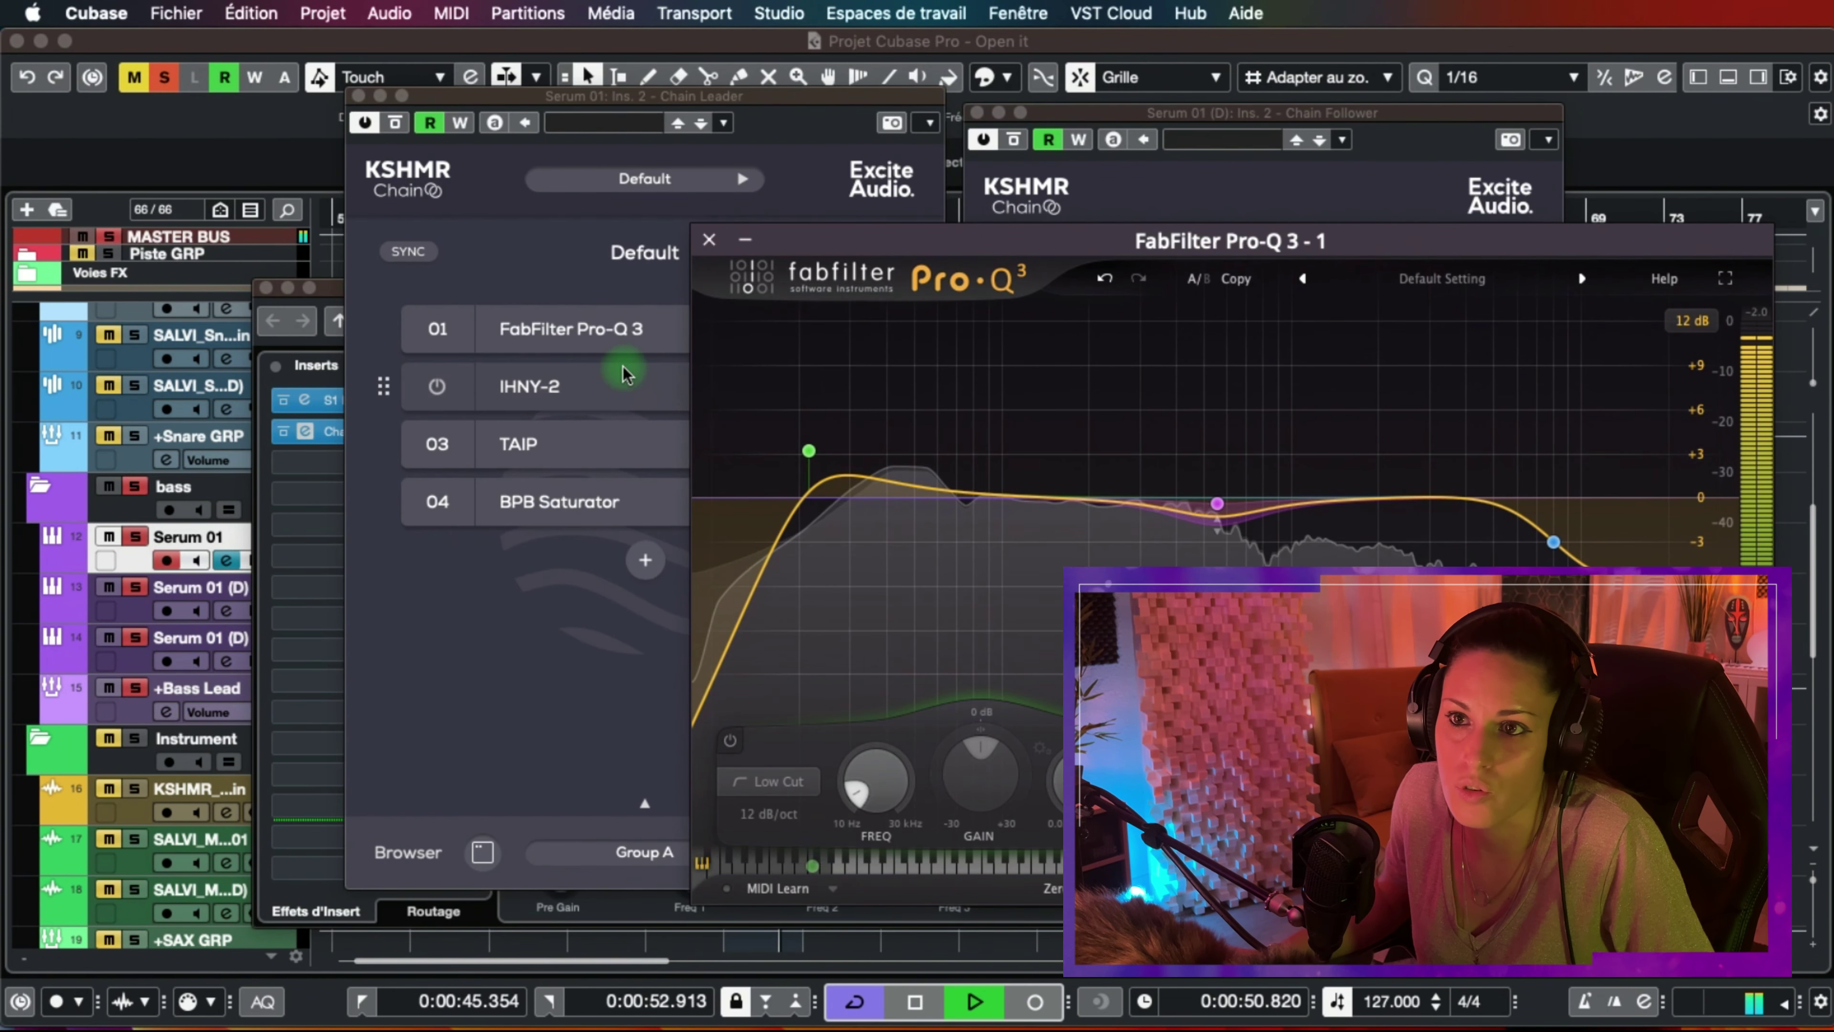
# Open IHNY-2 from the leader's chain and adjust one of its controls, and close the +Bass Lead channel settings
pyautogui.click(532, 386)
pyautogui.moveTo(1159, 426); pyautogui.dragTo(1191, 502)
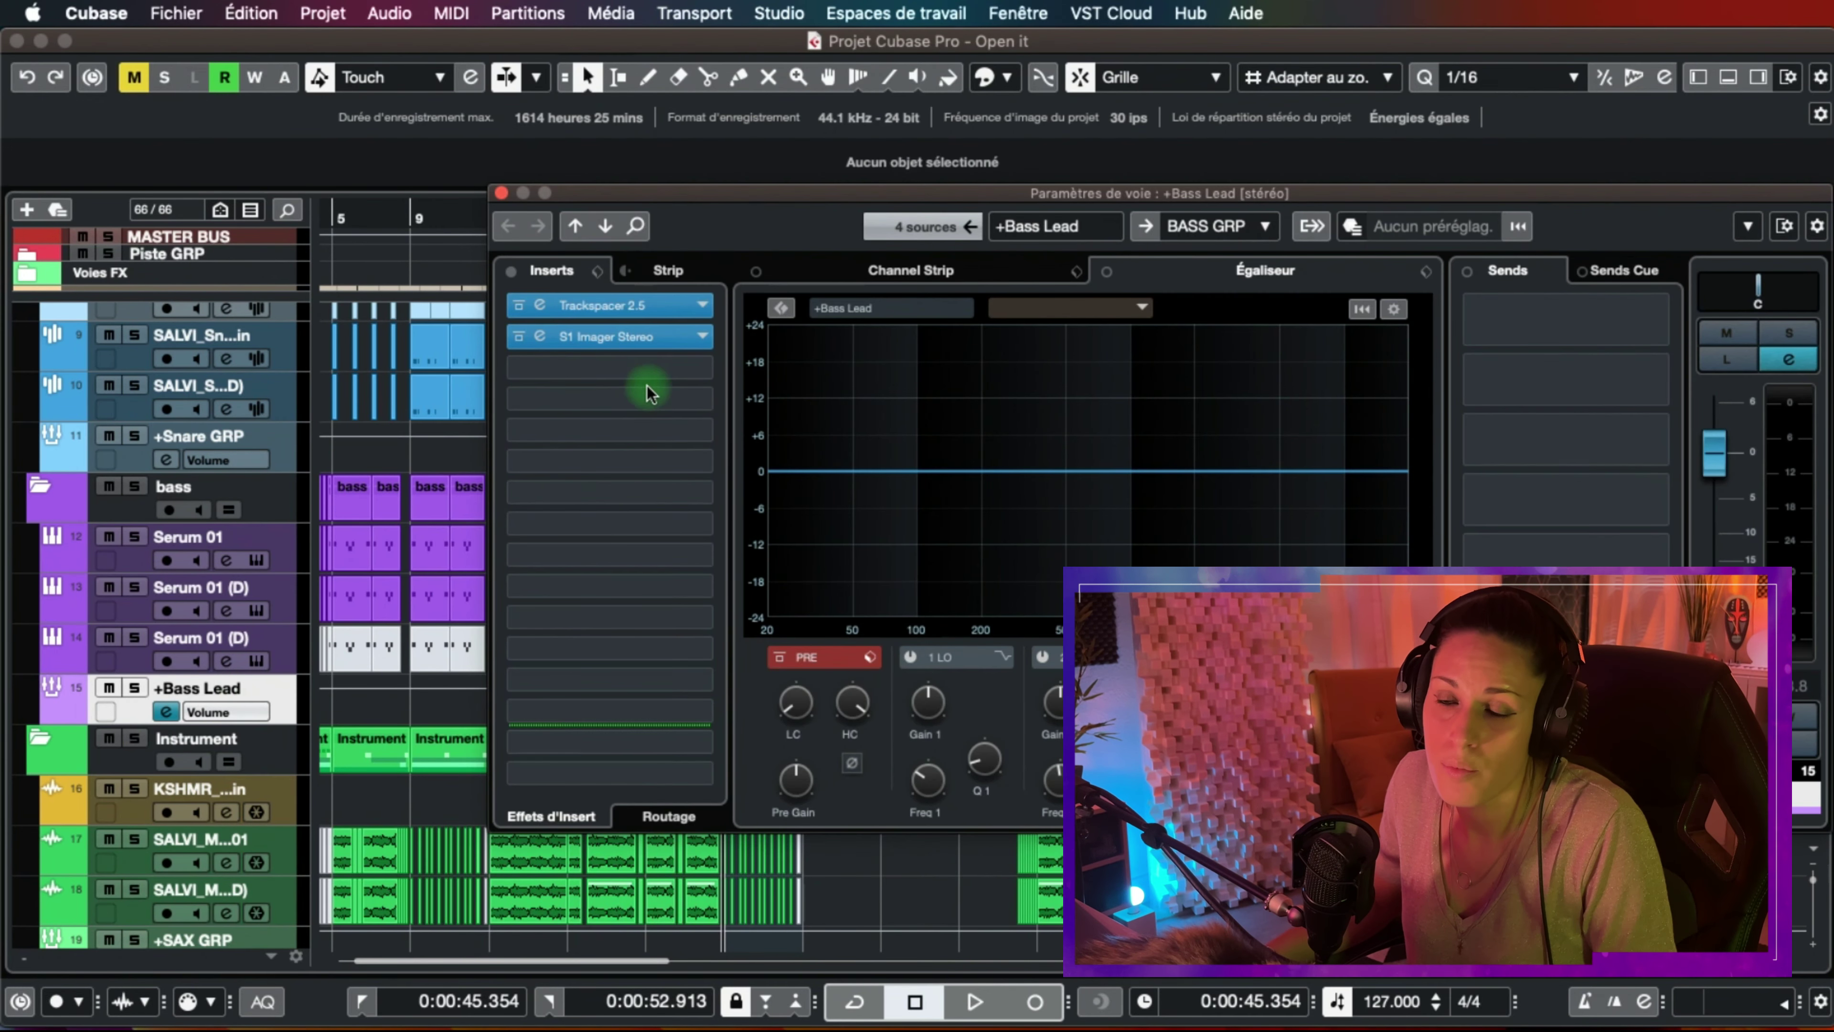
pyautogui.click(501, 193)
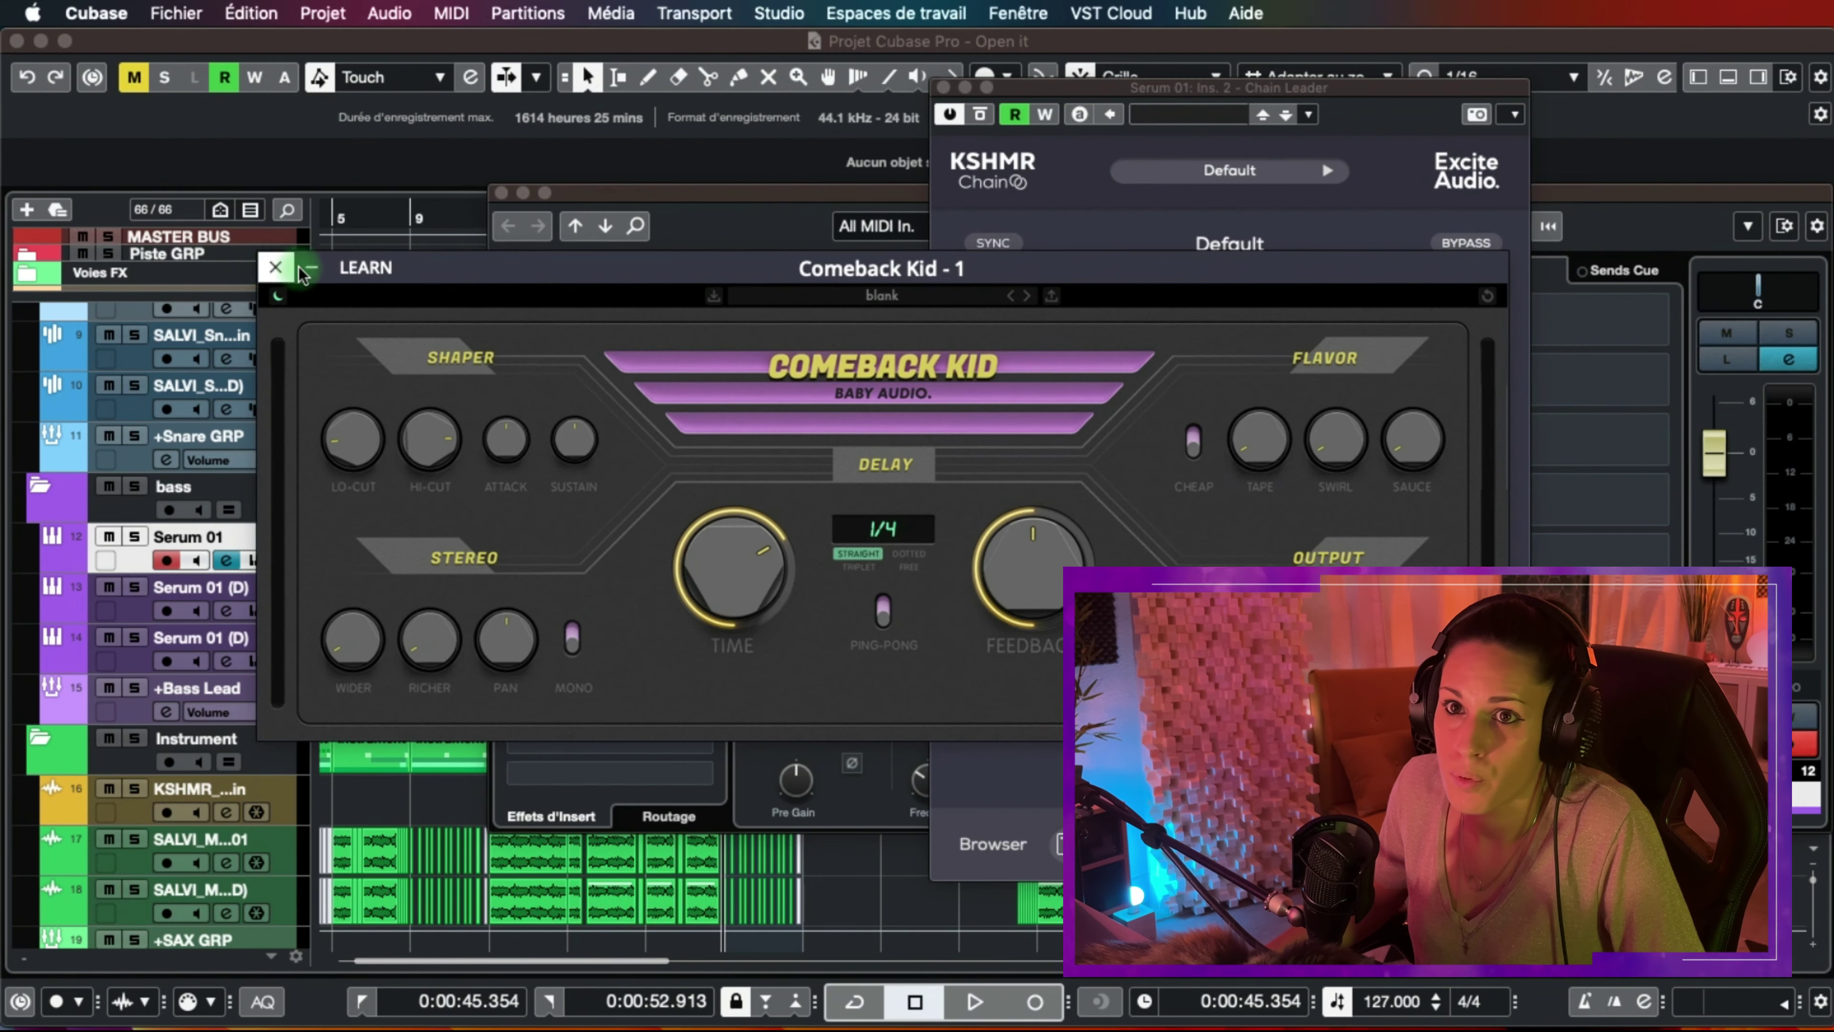
# Try assigning Comeback Kid's Delay Time in the first macro row, clear the assignment and leave the macro list
pyautogui.click(300, 271)
pyautogui.click(1187, 321)
pyautogui.click(1448, 334)
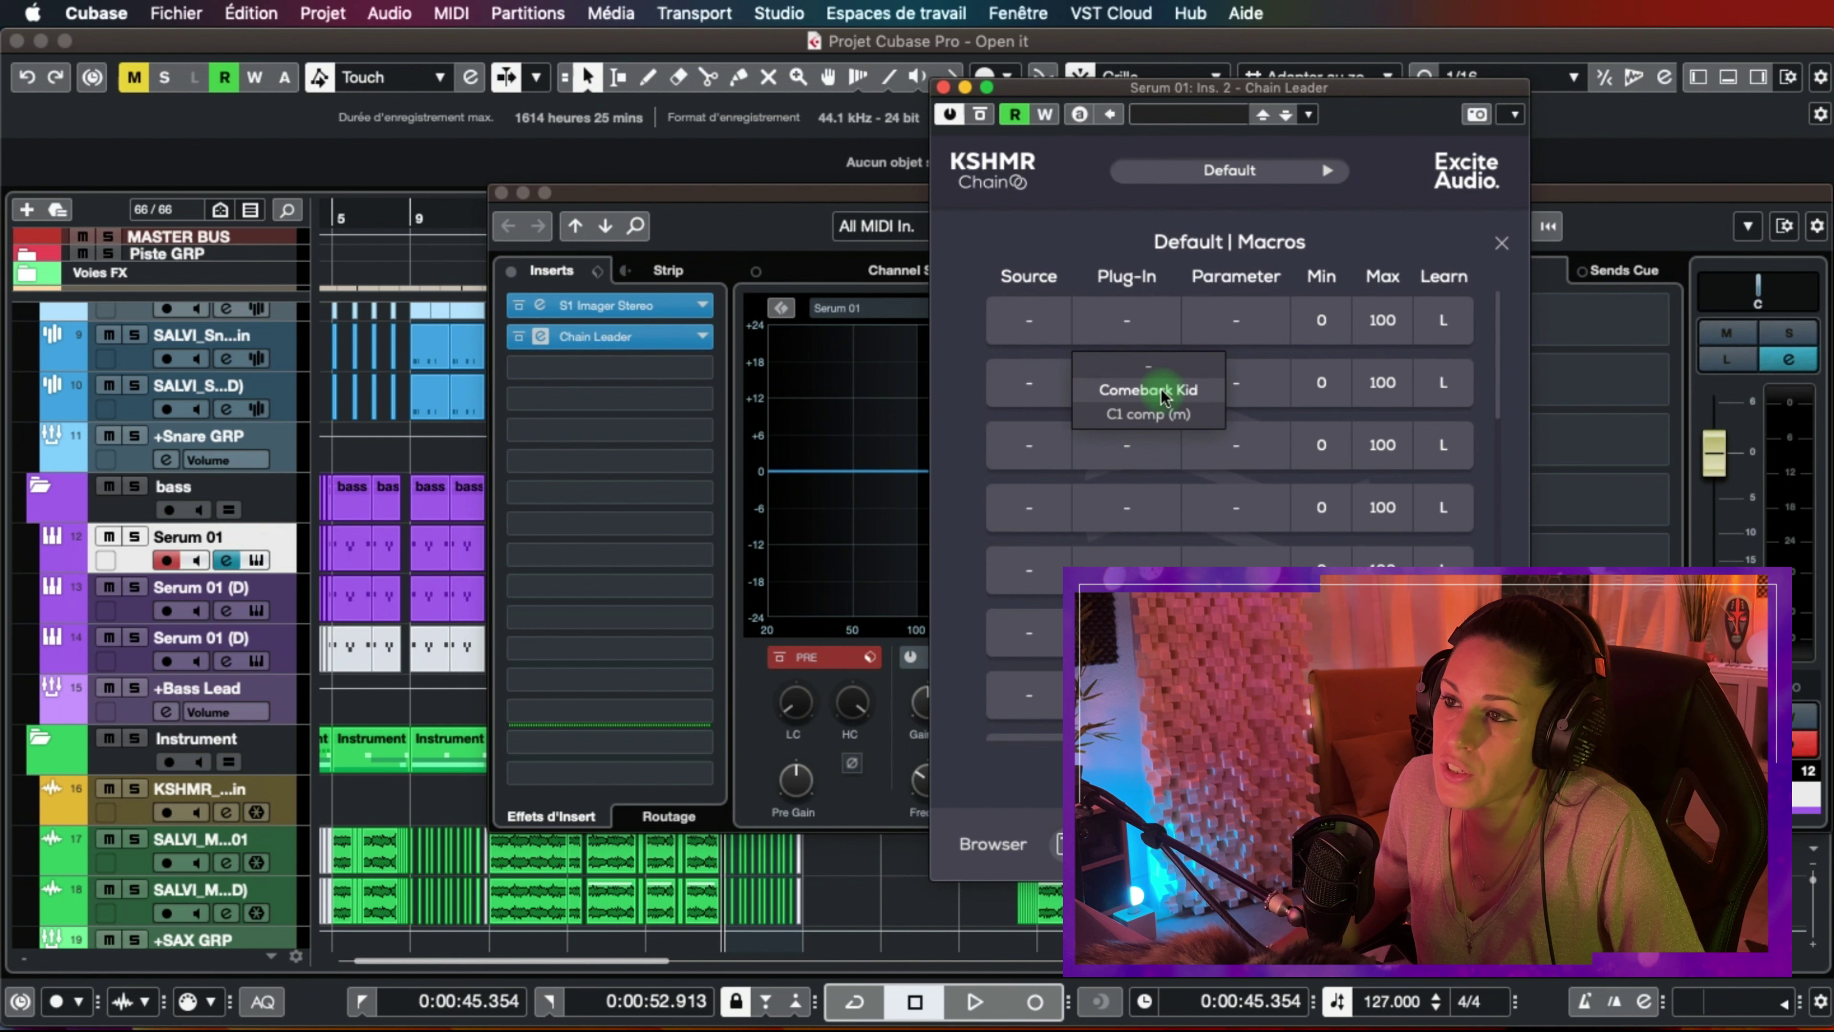
pyautogui.click(1155, 391)
pyautogui.click(1261, 327)
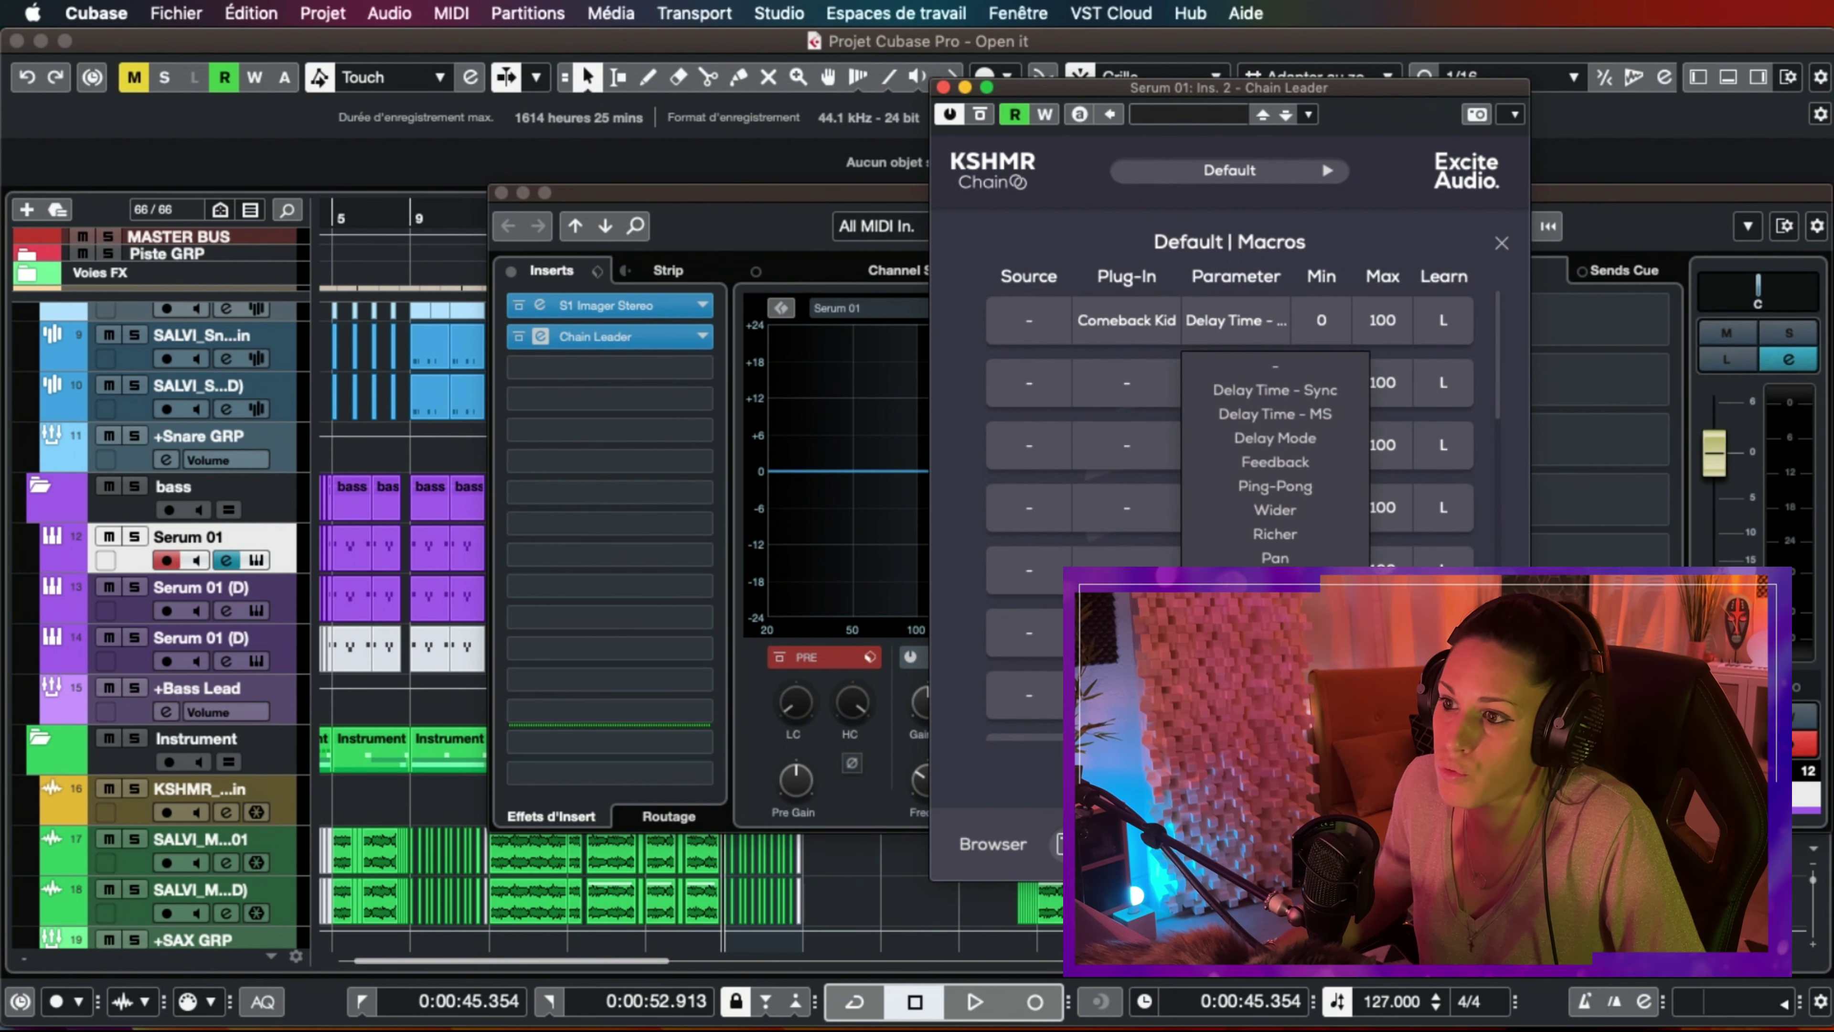
pyautogui.click(1419, 321)
pyautogui.click(1226, 329)
pyautogui.click(1246, 367)
pyautogui.click(1136, 335)
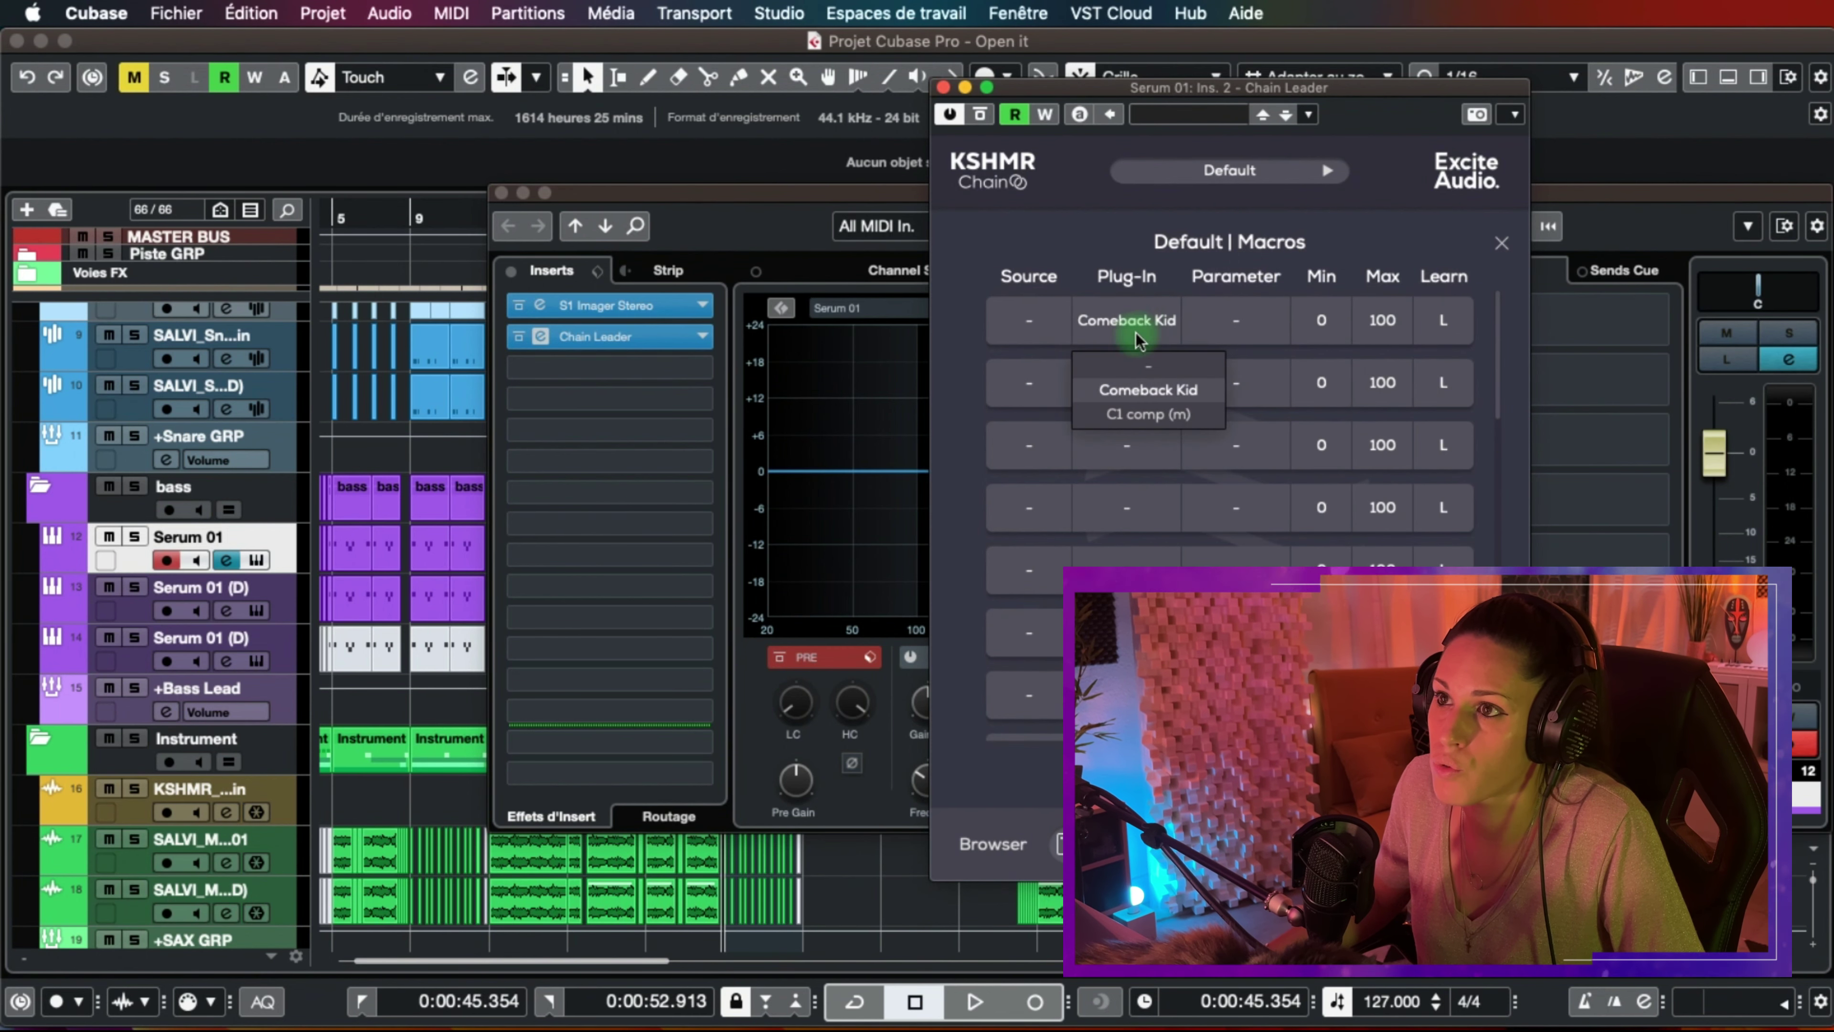
pyautogui.click(1502, 243)
# Capture Comeback Kid's Wider parameter in the leader's macro list with the plug-in's Learn function and close the plug-in window
pyautogui.click(1127, 323)
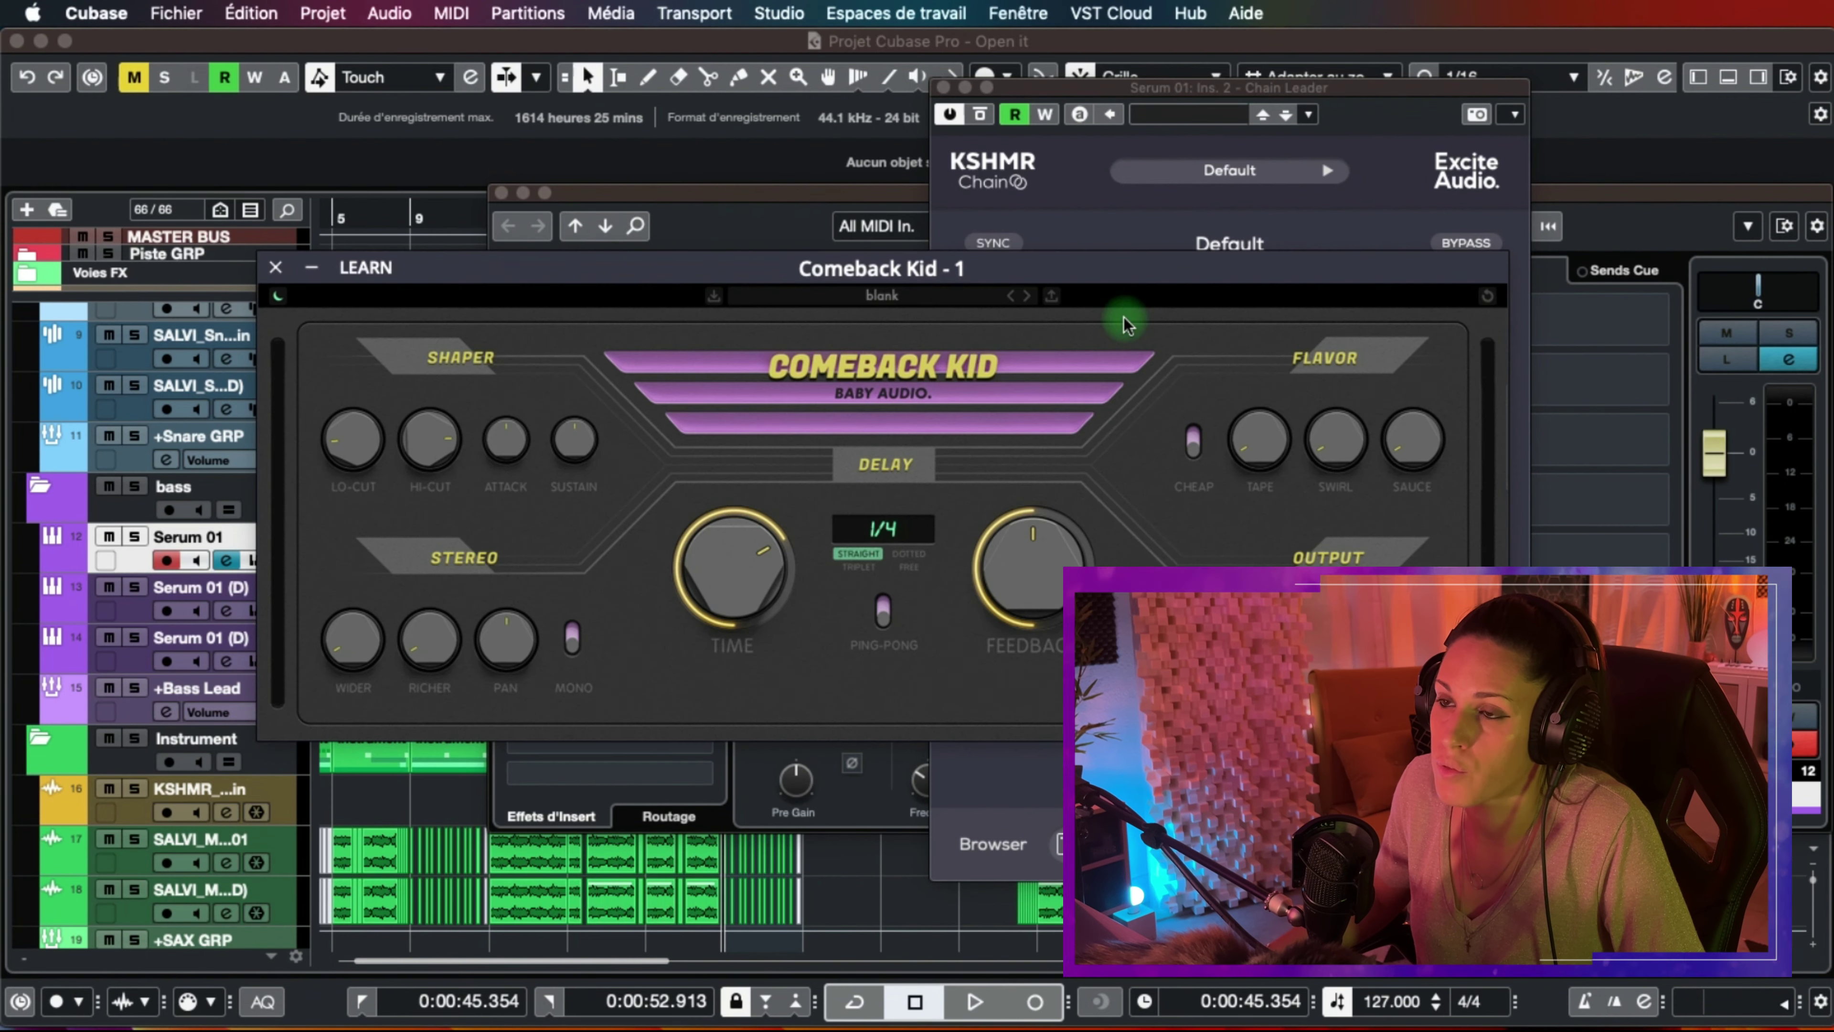
pyautogui.click(990, 245)
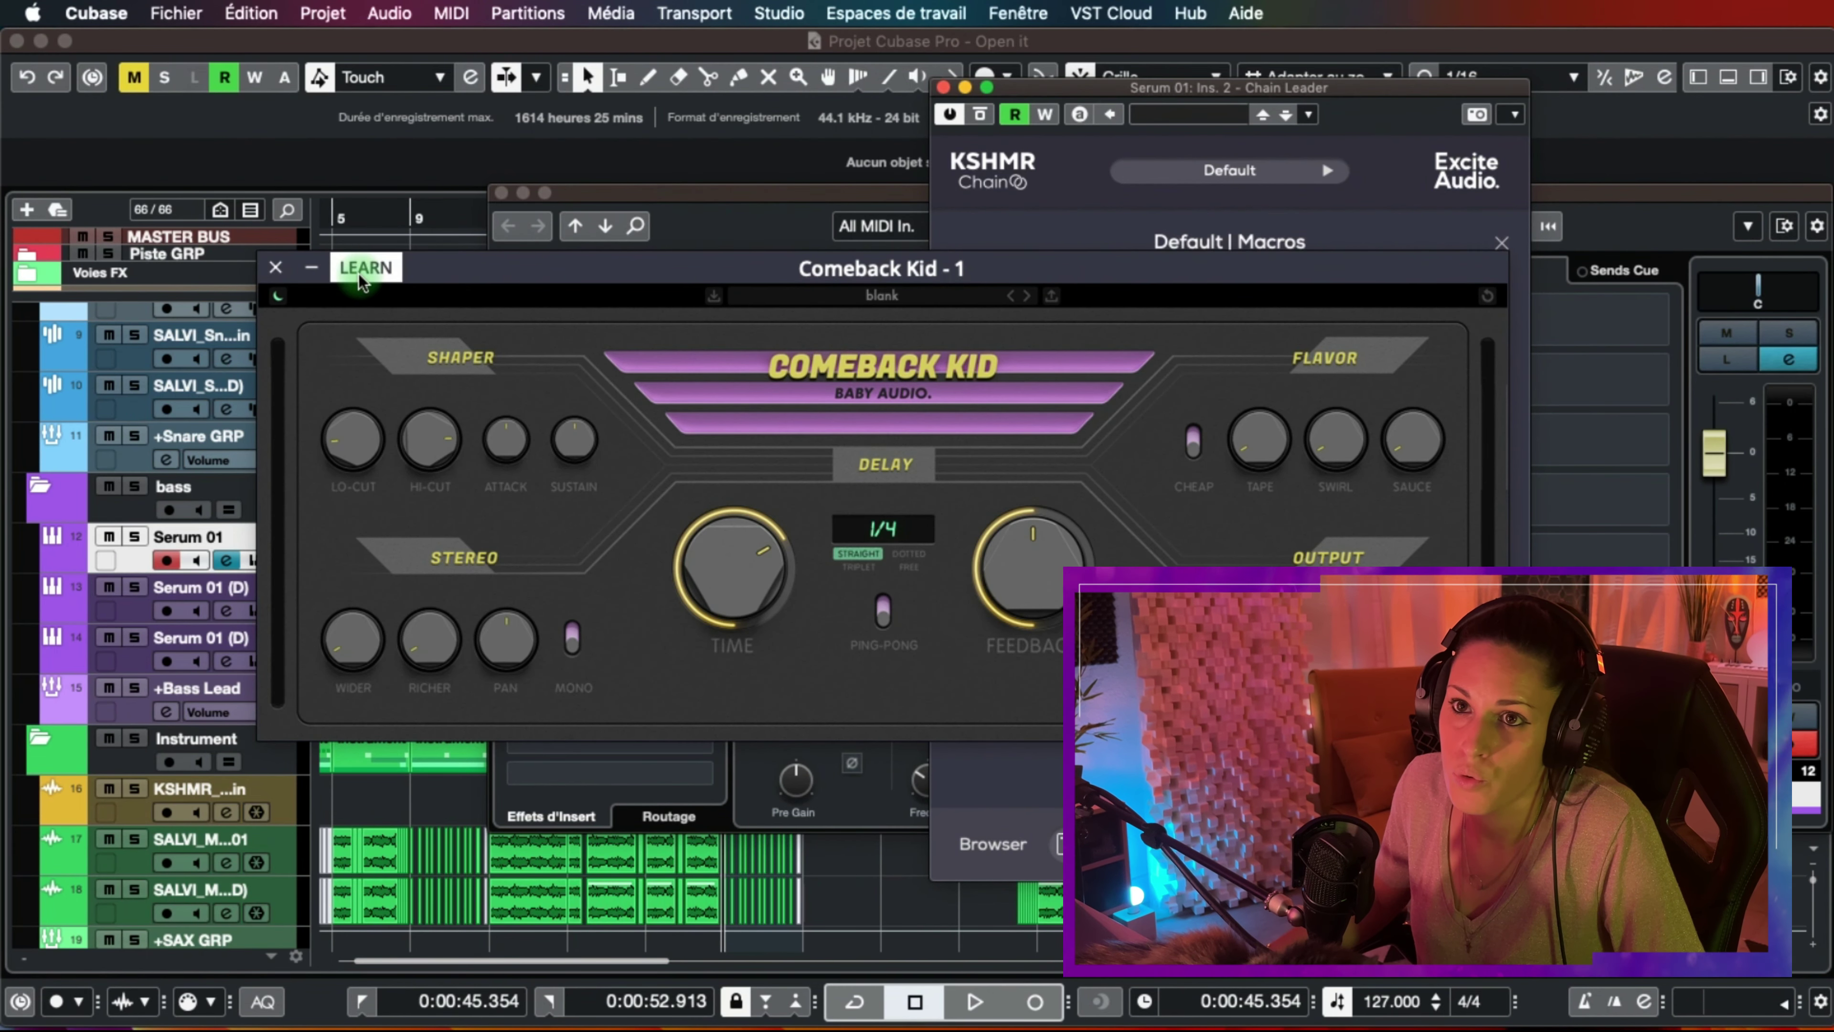
pyautogui.click(363, 273)
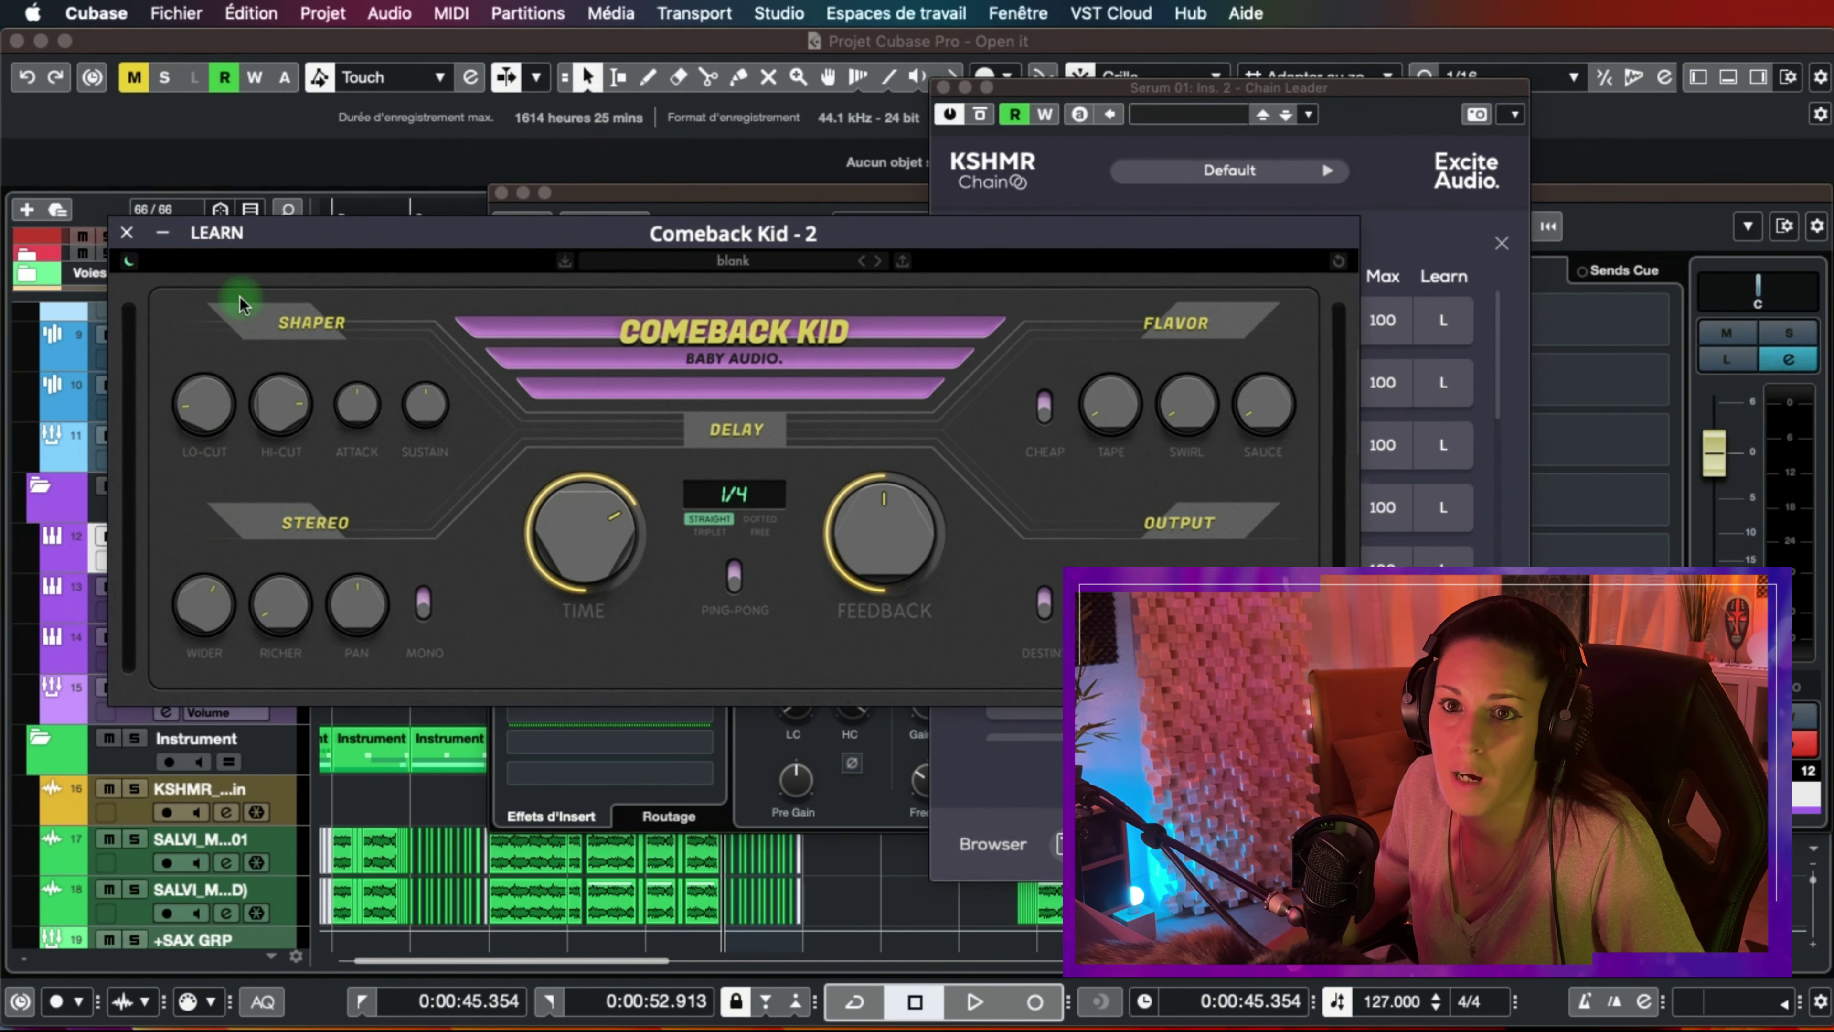
pyautogui.click(127, 233)
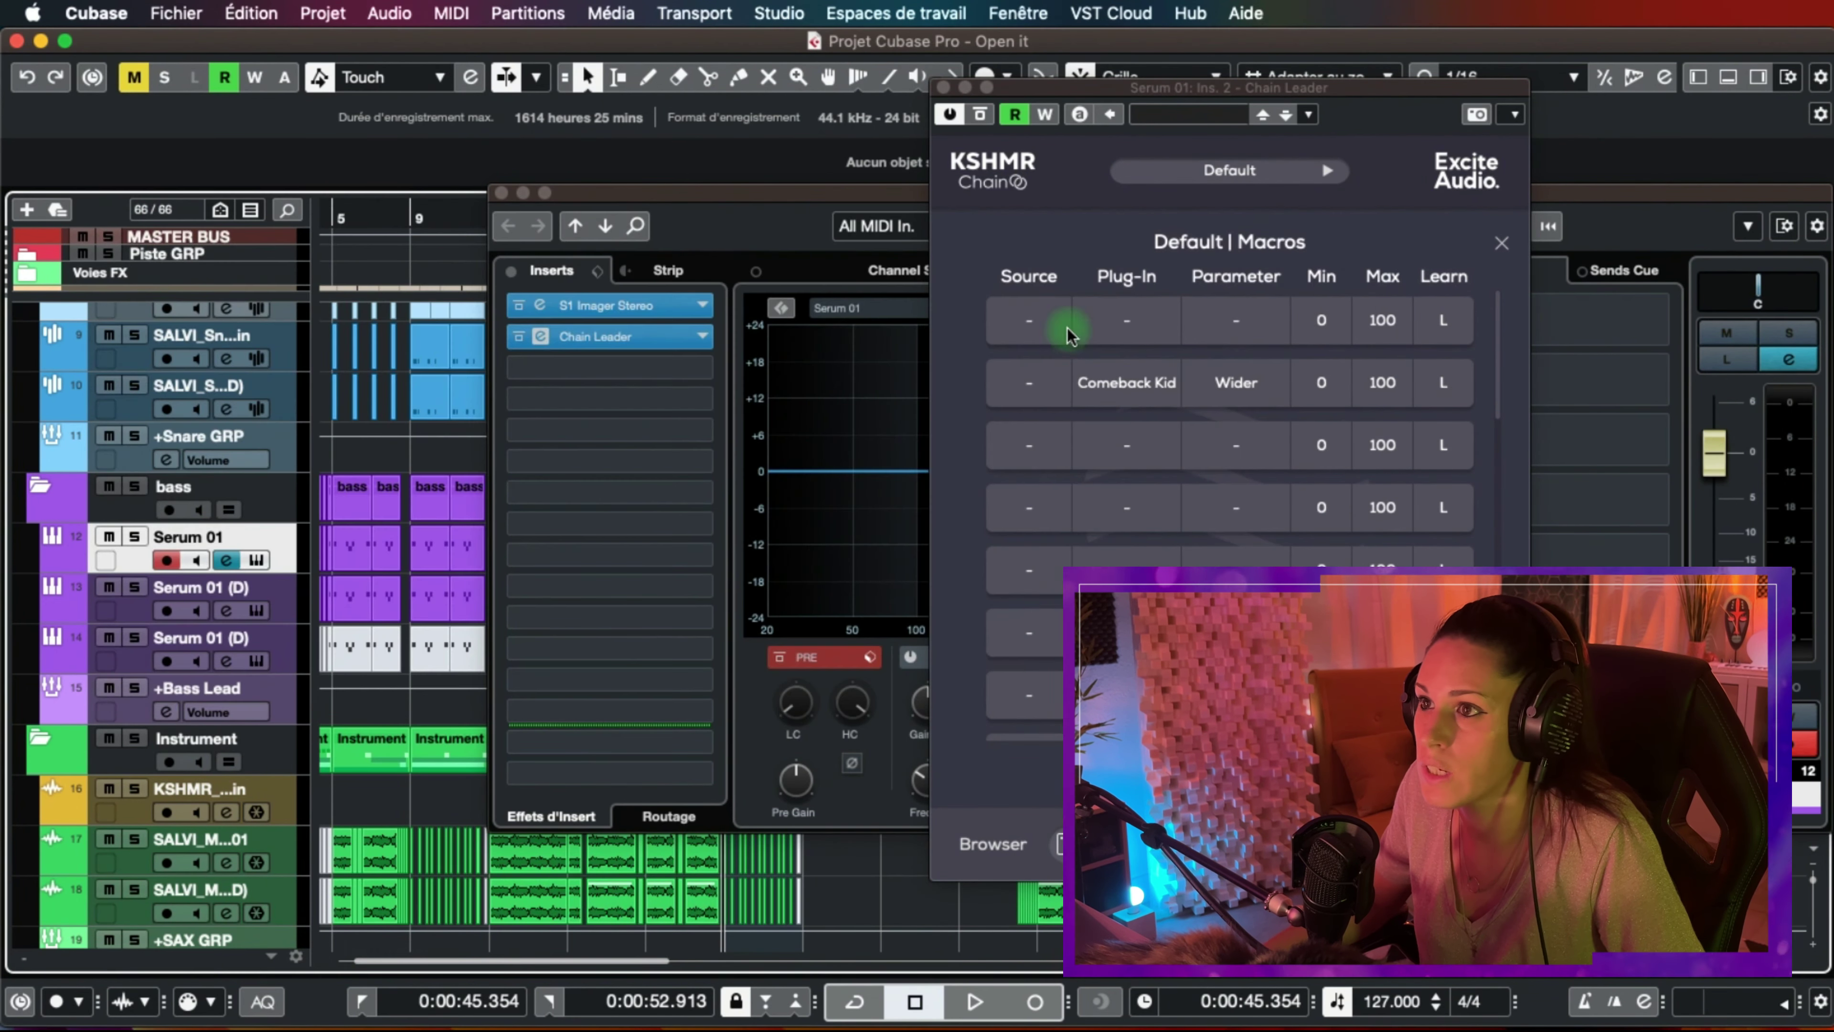
# Set Macro 1 as the source for the Comeback Kid Wider assignment and return to the chain view
pyautogui.click(1029, 381)
pyautogui.click(1037, 455)
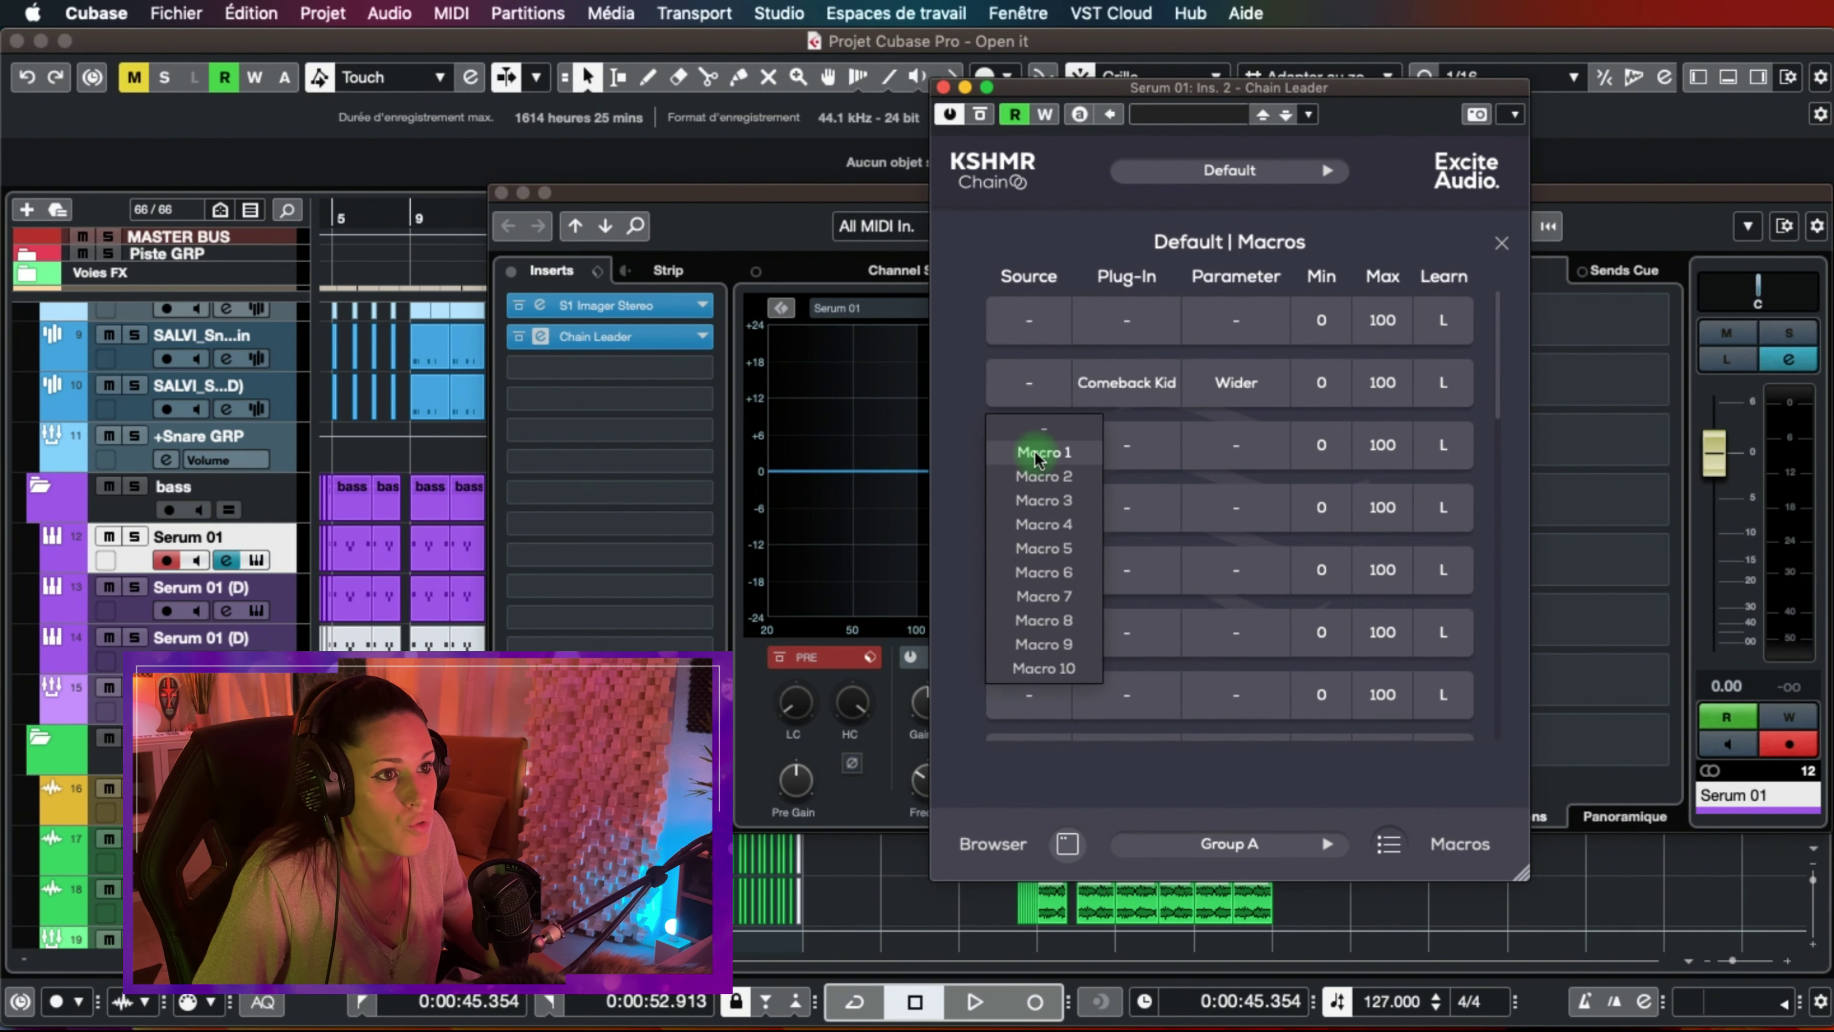
pyautogui.click(1501, 241)
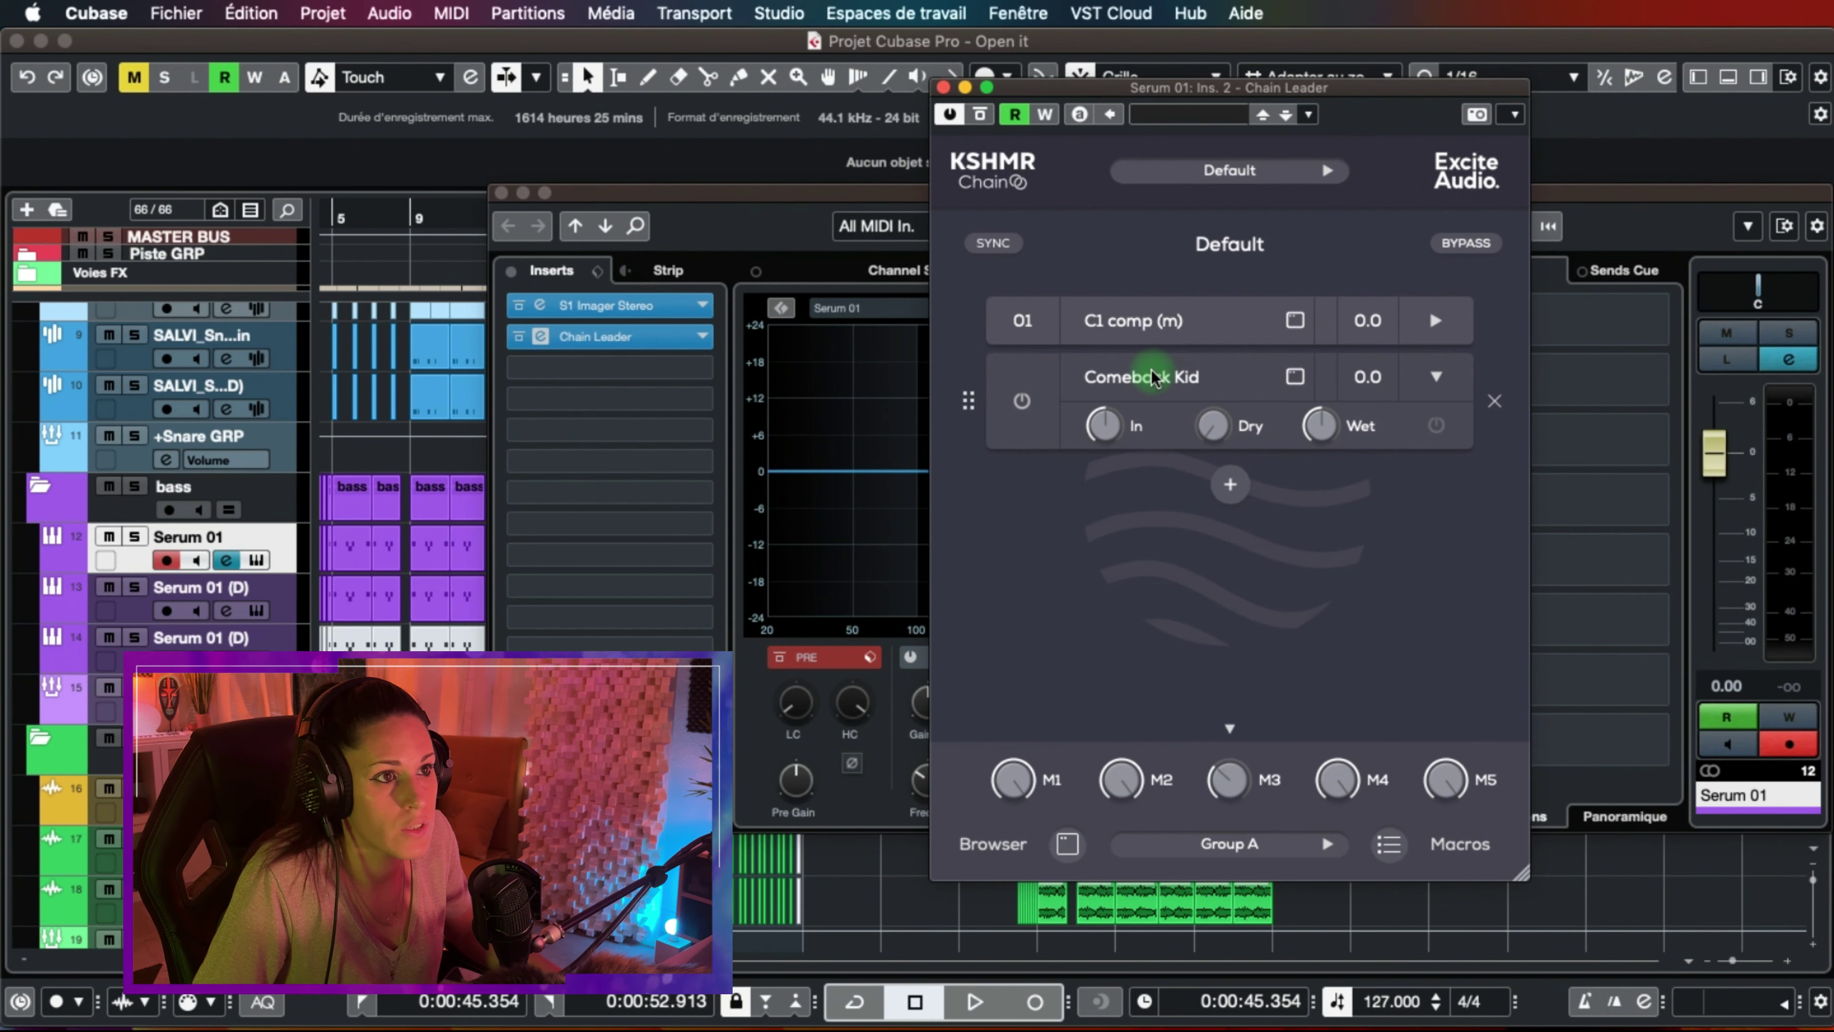
# Show Comeback Kid beside the leader and turn the Macro 1 knob to test its control of Wider
pyautogui.click(1112, 378)
pyautogui.moveTo(1029, 800); pyautogui.dragTo(987, 906)
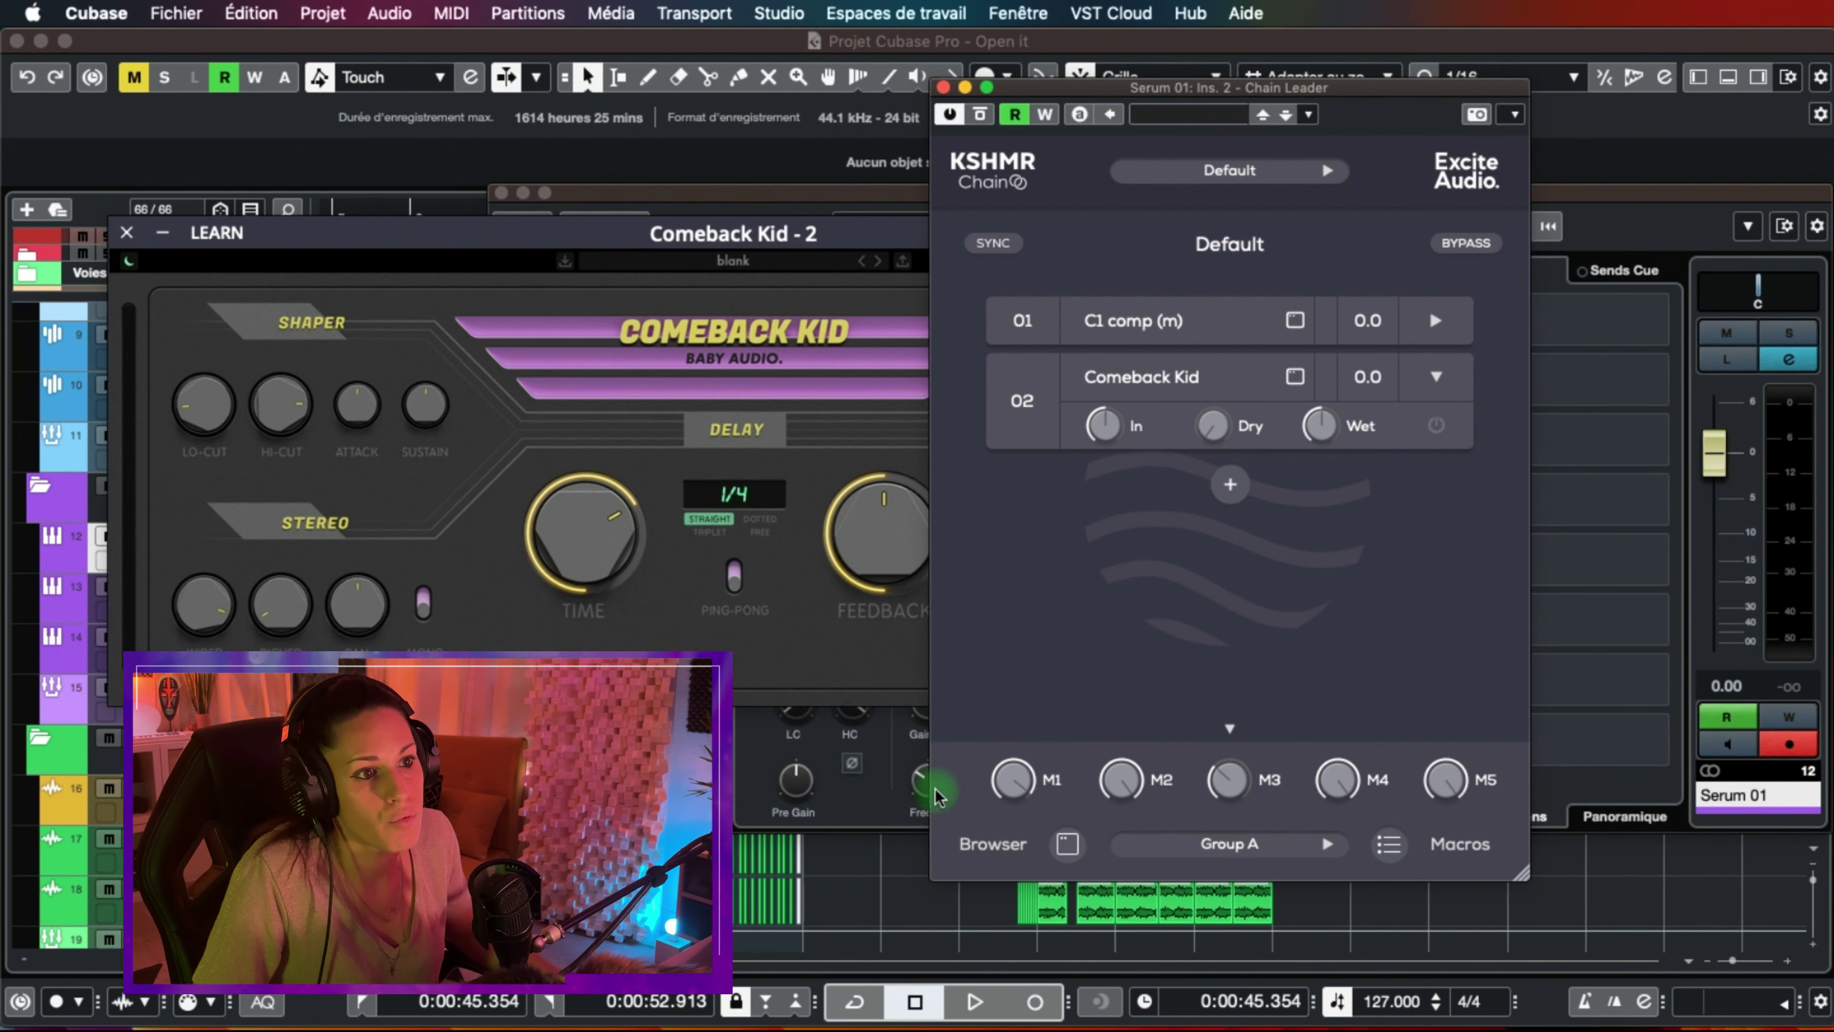
pyautogui.moveTo(1016, 813); pyautogui.dragTo(983, 882)
pyautogui.click(311, 611)
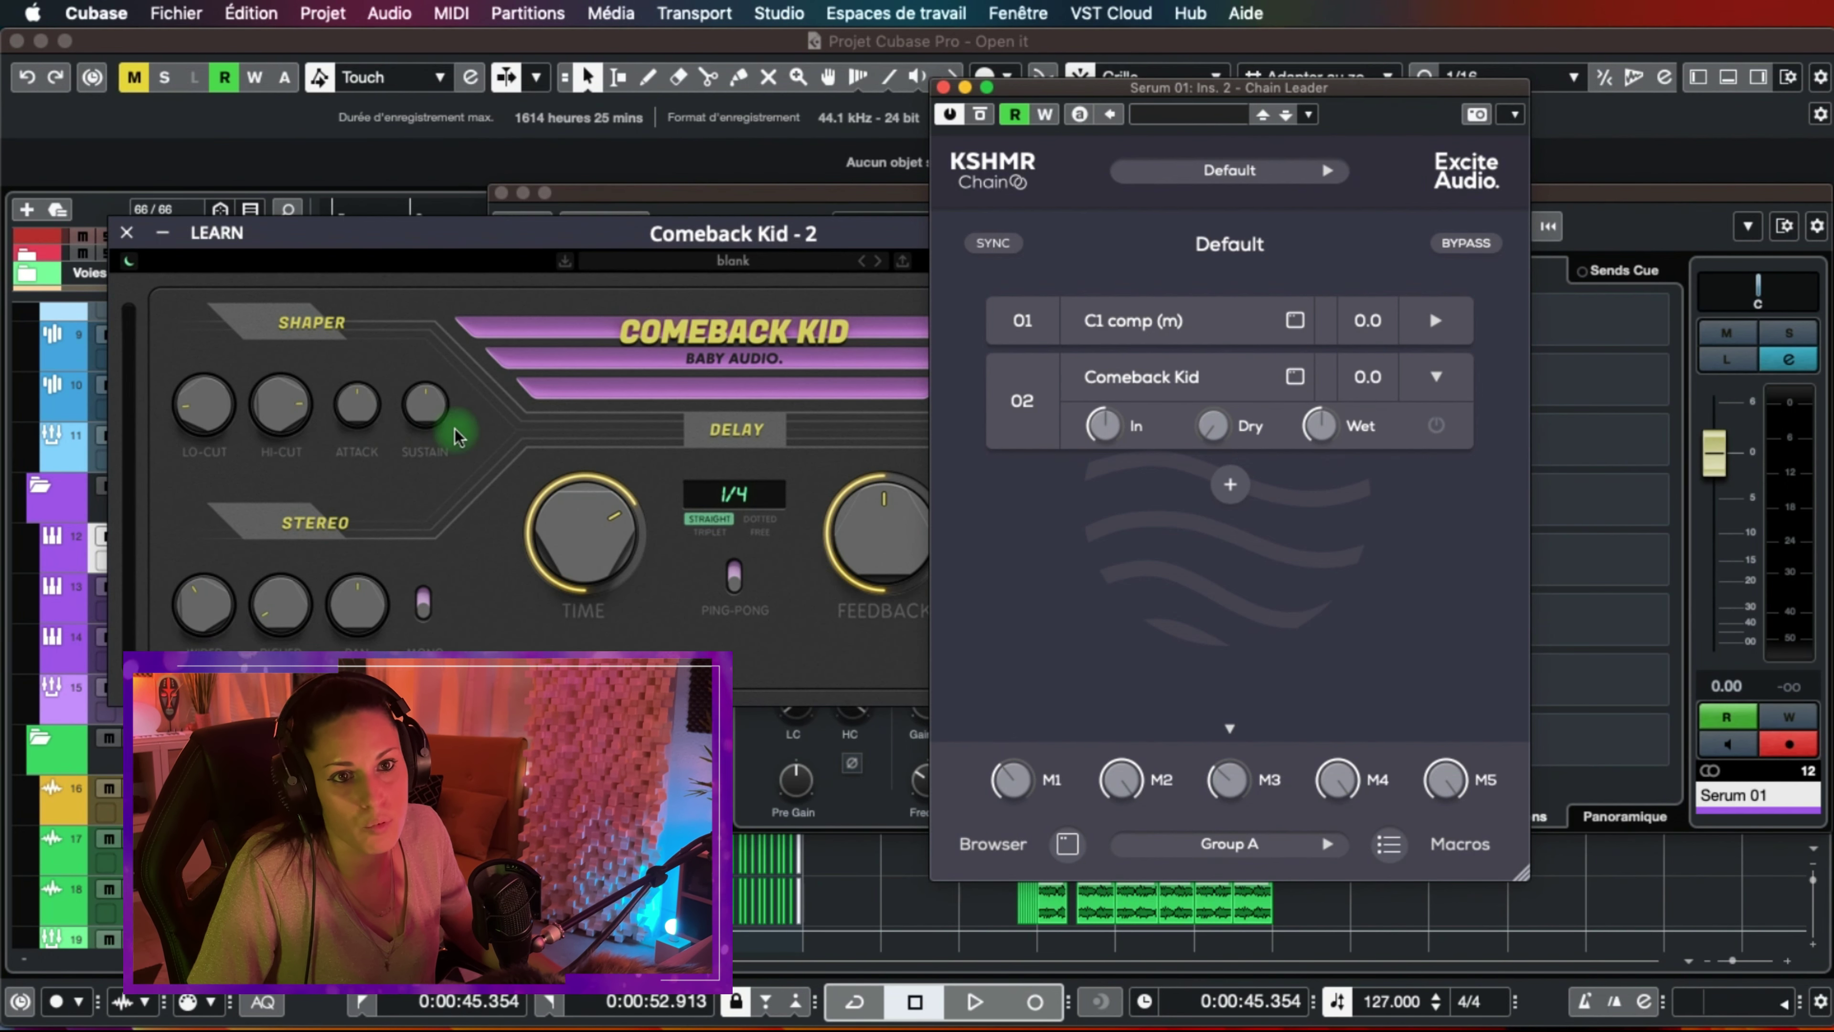
# Learn Comeback Kid's Hi-Cut in the third macro row, assign it to Macro 1 and close the macro list
pyautogui.moveTo(1170, 386)
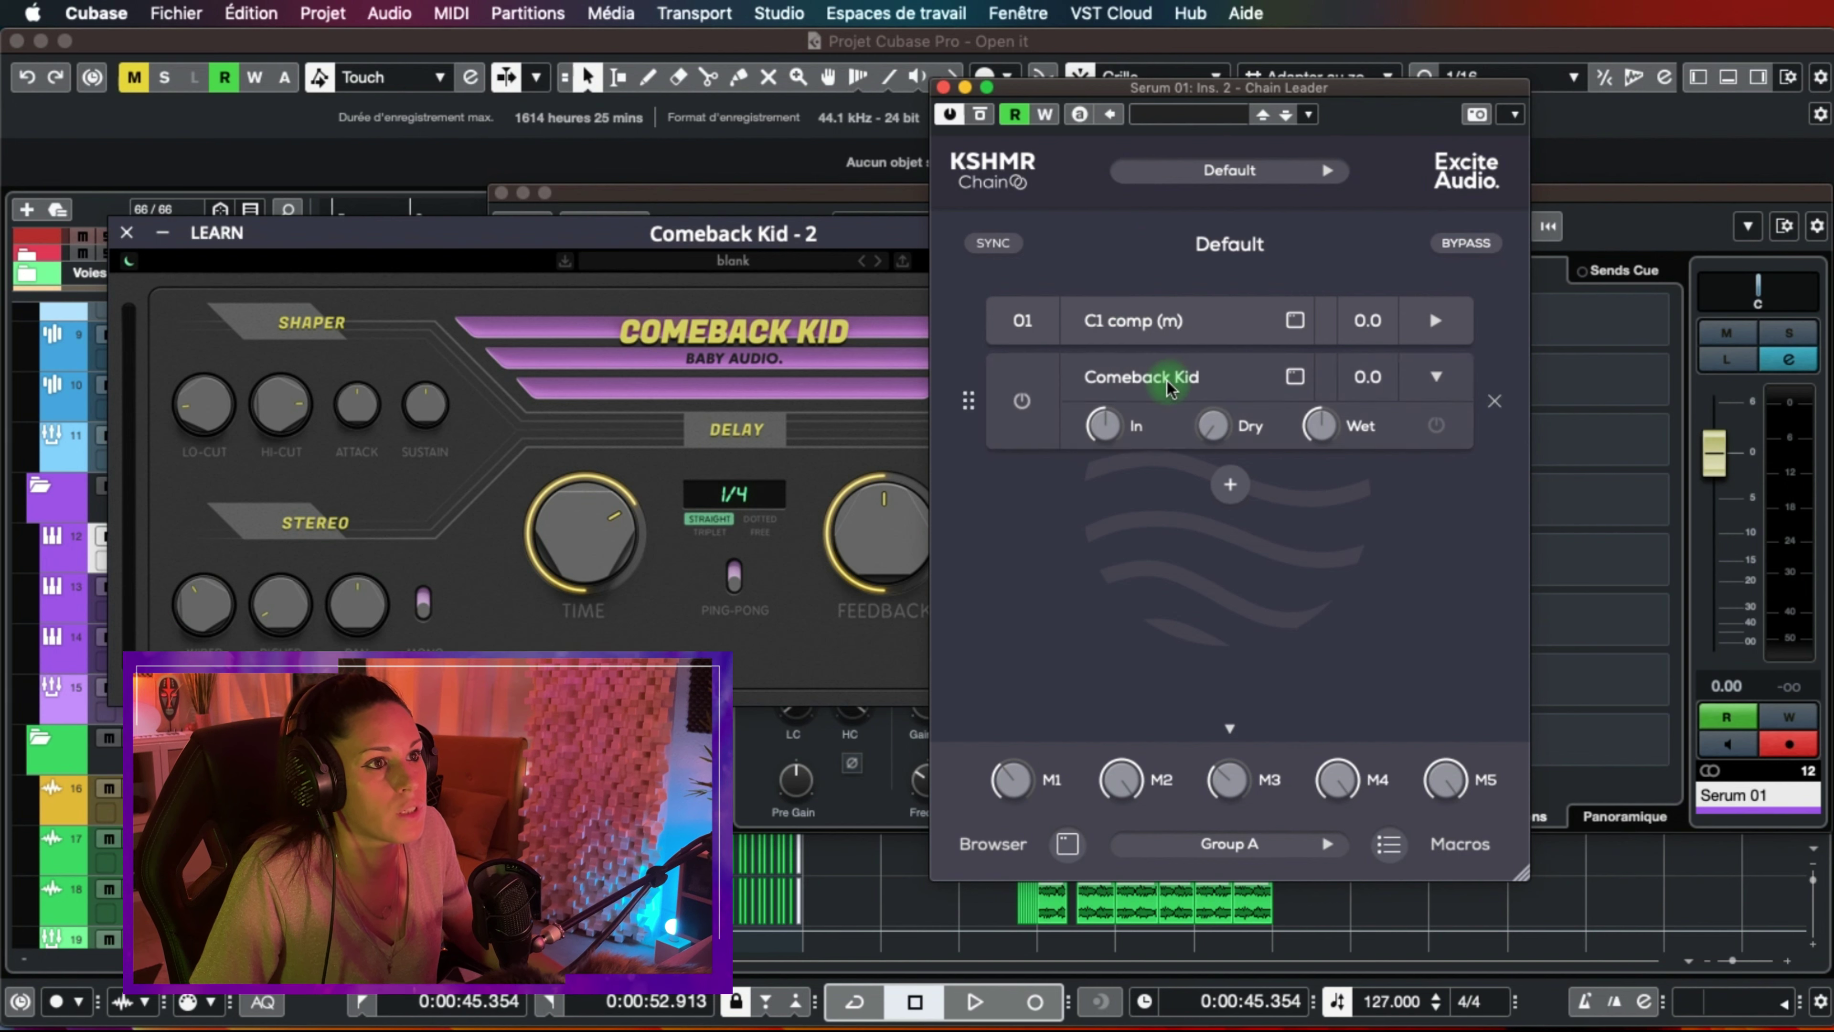
pyautogui.click(1264, 245)
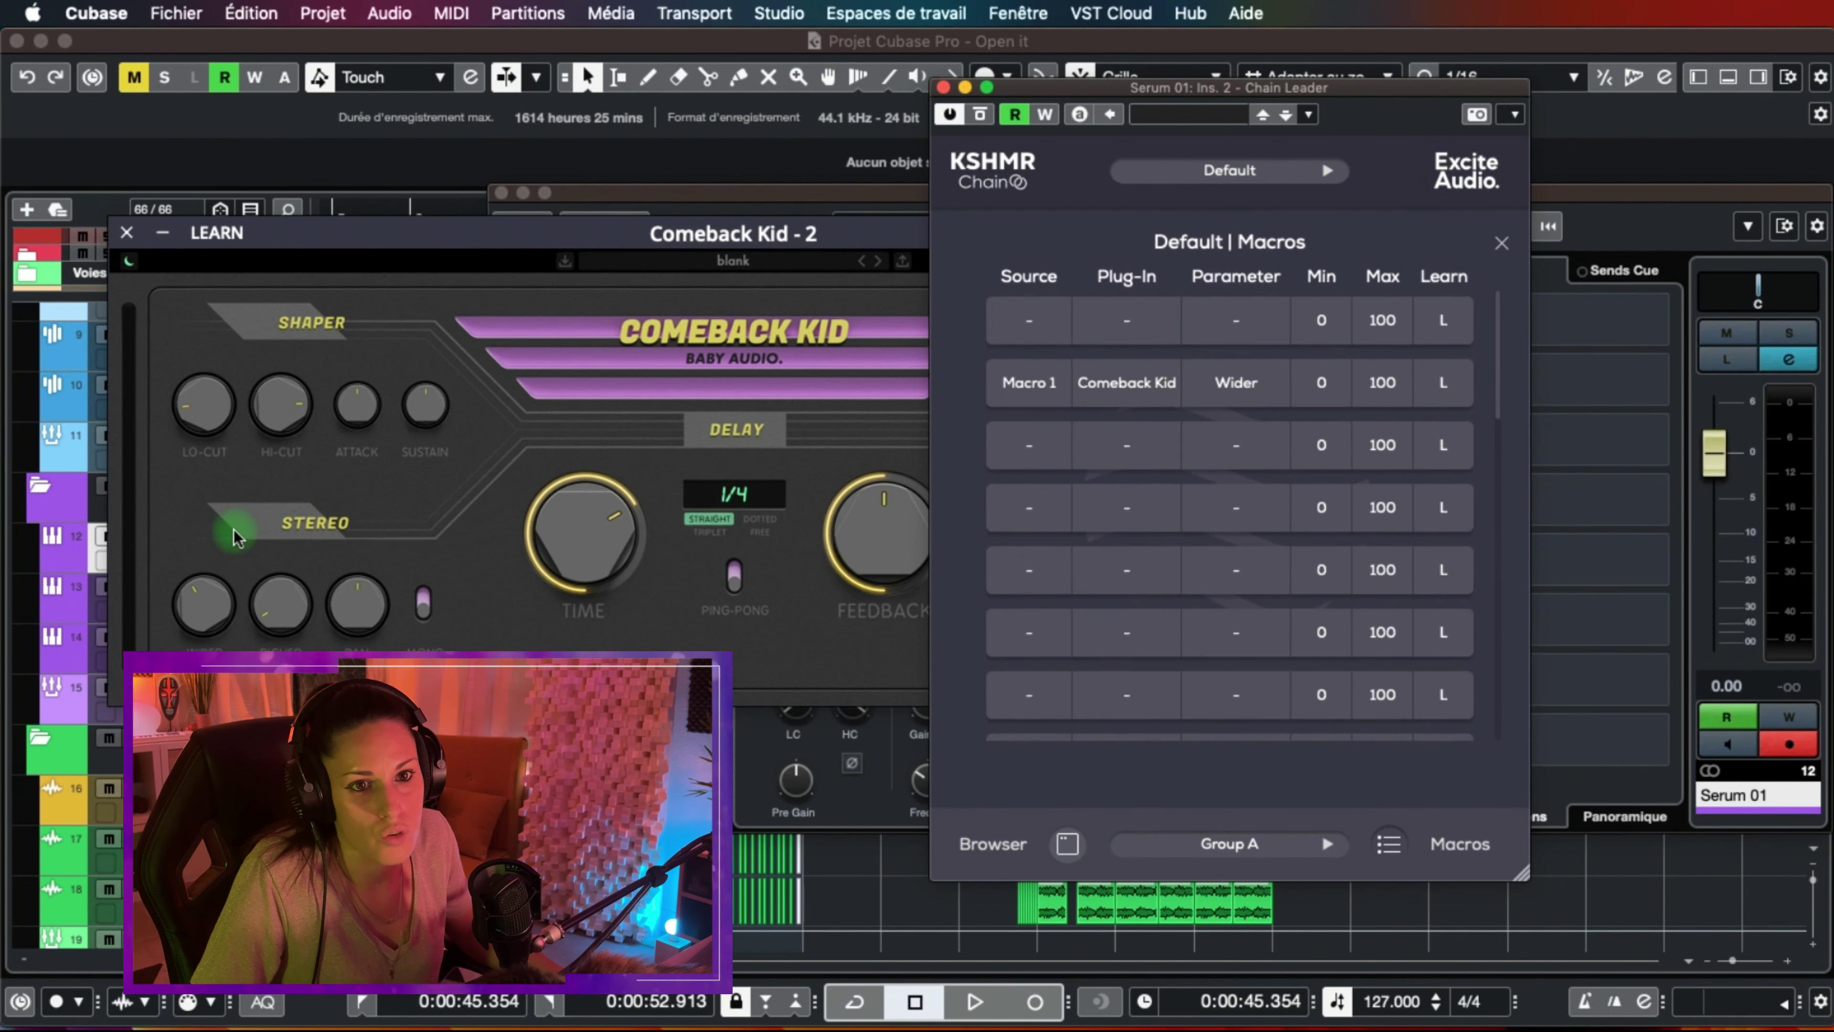
pyautogui.click(234, 249)
pyautogui.moveTo(280, 405)
pyautogui.mouseDown()
pyautogui.moveTo(274, 439)
pyautogui.moveTo(274, 360)
pyautogui.moveTo(274, 443)
pyautogui.moveTo(272, 372)
pyautogui.moveTo(274, 390)
pyautogui.mouseUp()
pyautogui.click(1029, 509)
pyautogui.click(1034, 519)
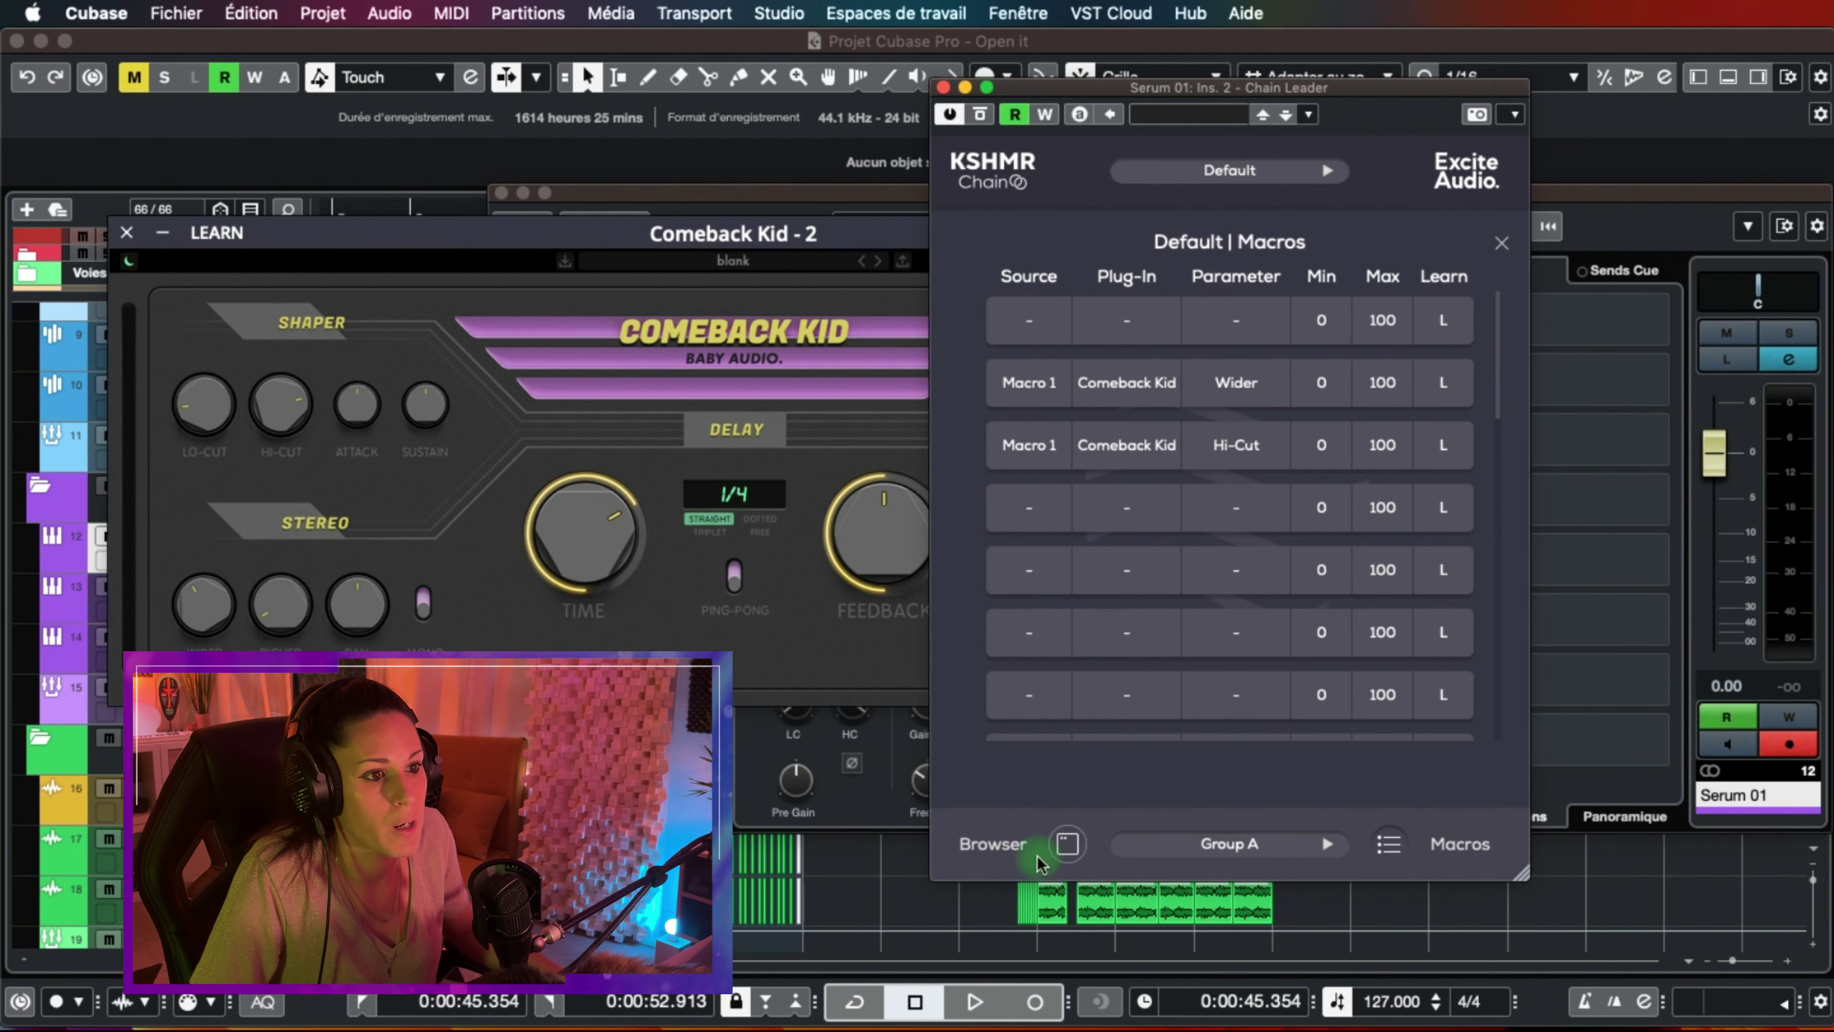
pyautogui.click(1502, 243)
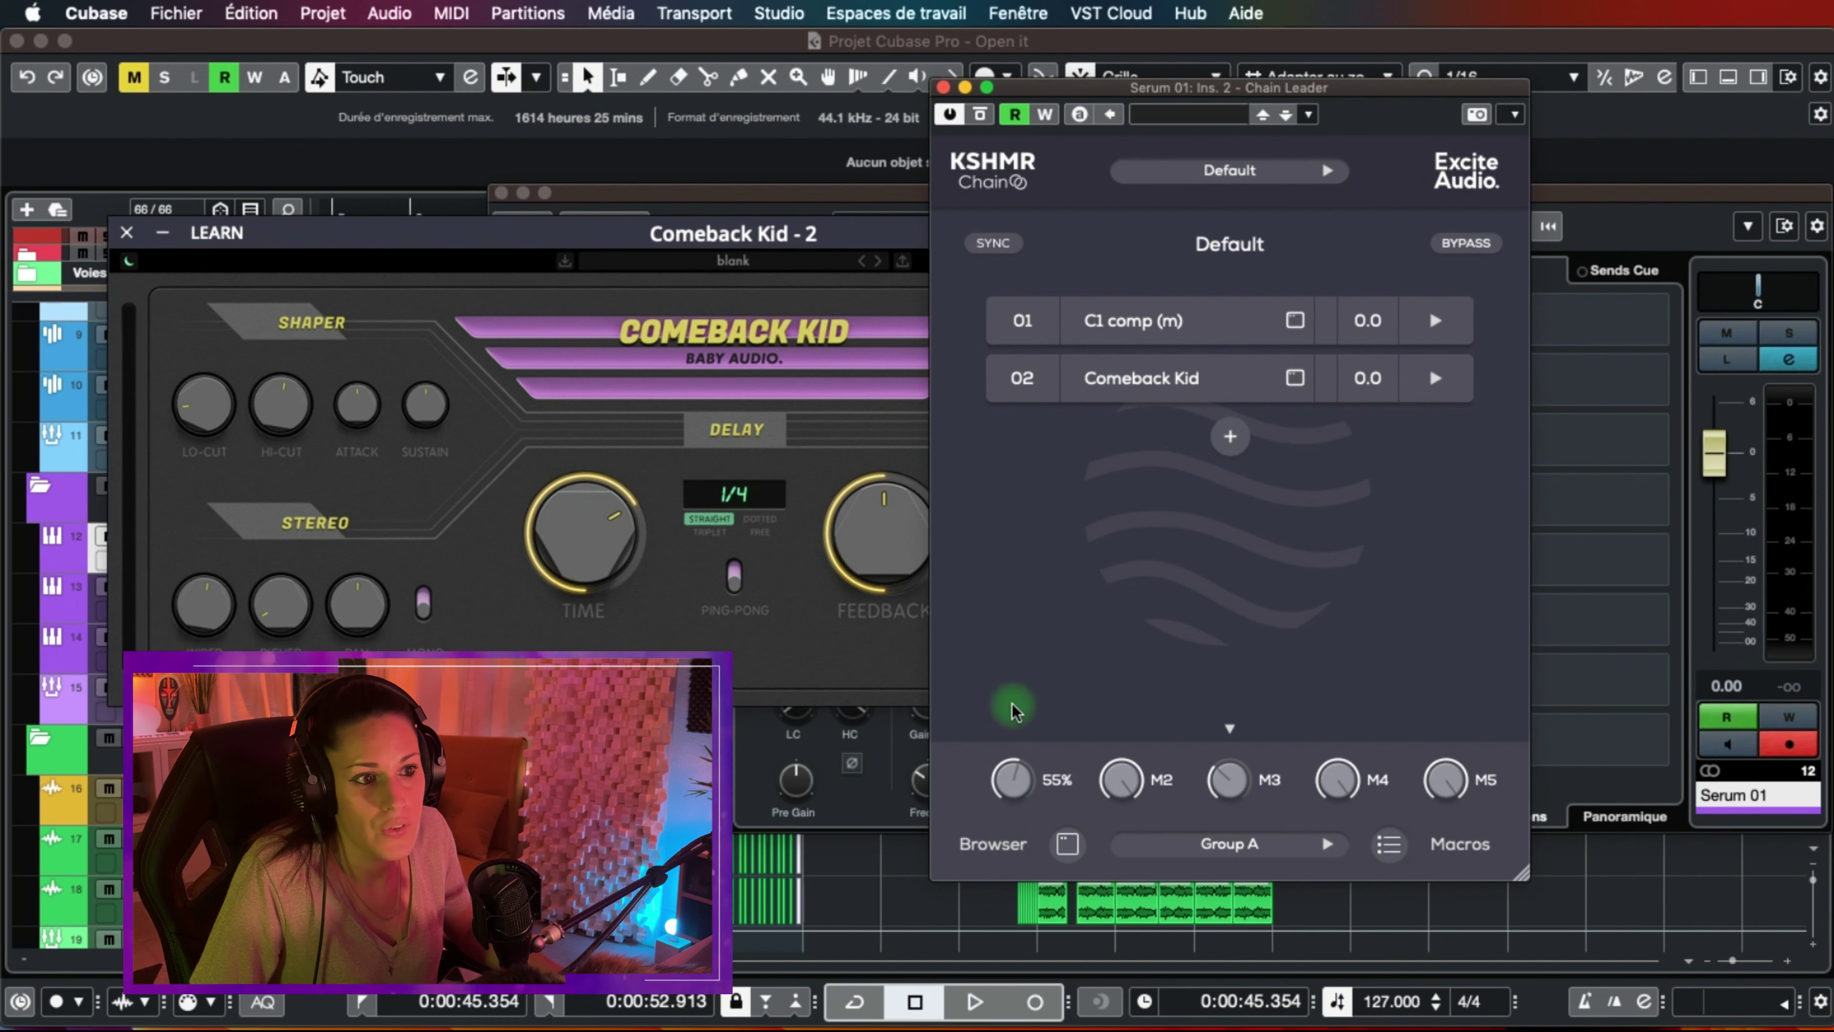
# Sweep the Macro 1 knob up and down to move Comeback Kid's Wider and Hi-Cut together
pyautogui.moveTo(997, 770)
pyautogui.mouseDown()
pyautogui.moveTo(984, 635)
pyautogui.moveTo(966, 766)
pyautogui.moveTo(971, 654)
pyautogui.moveTo(967, 754)
pyautogui.moveTo(1002, 804)
pyautogui.mouseUp()
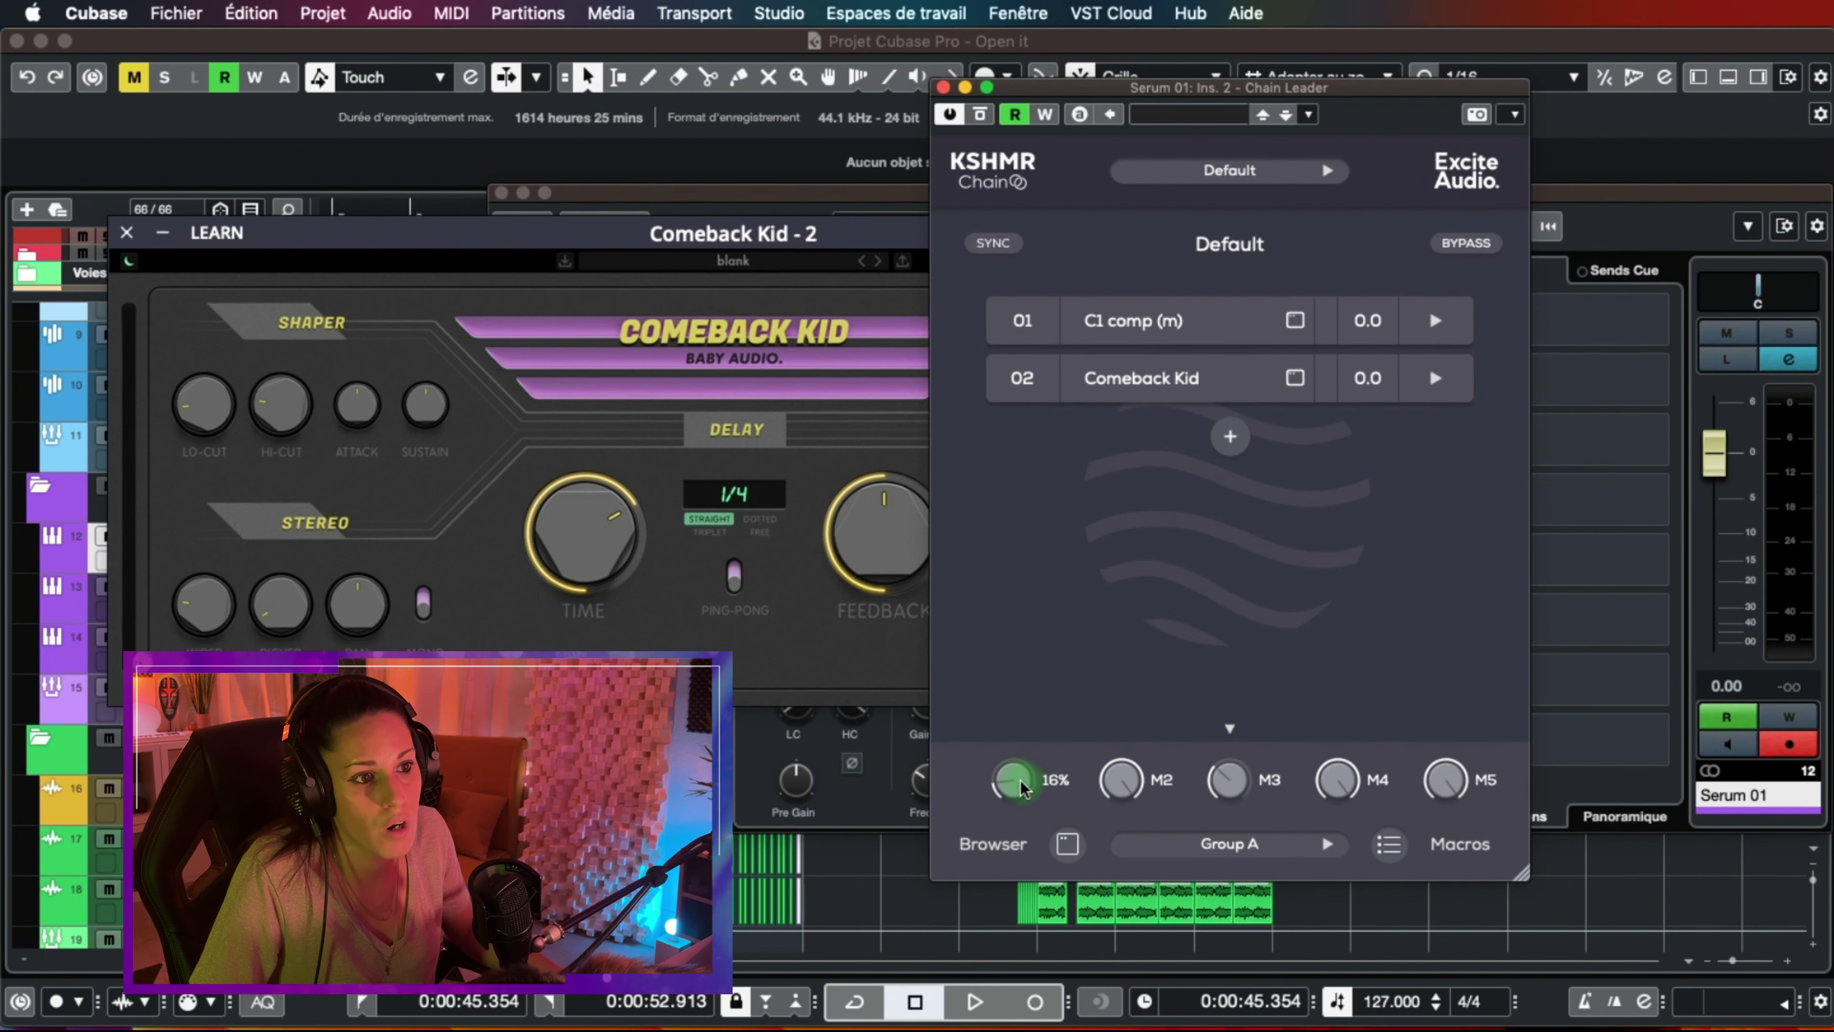
pyautogui.moveTo(1018, 782); pyautogui.dragTo(986, 688)
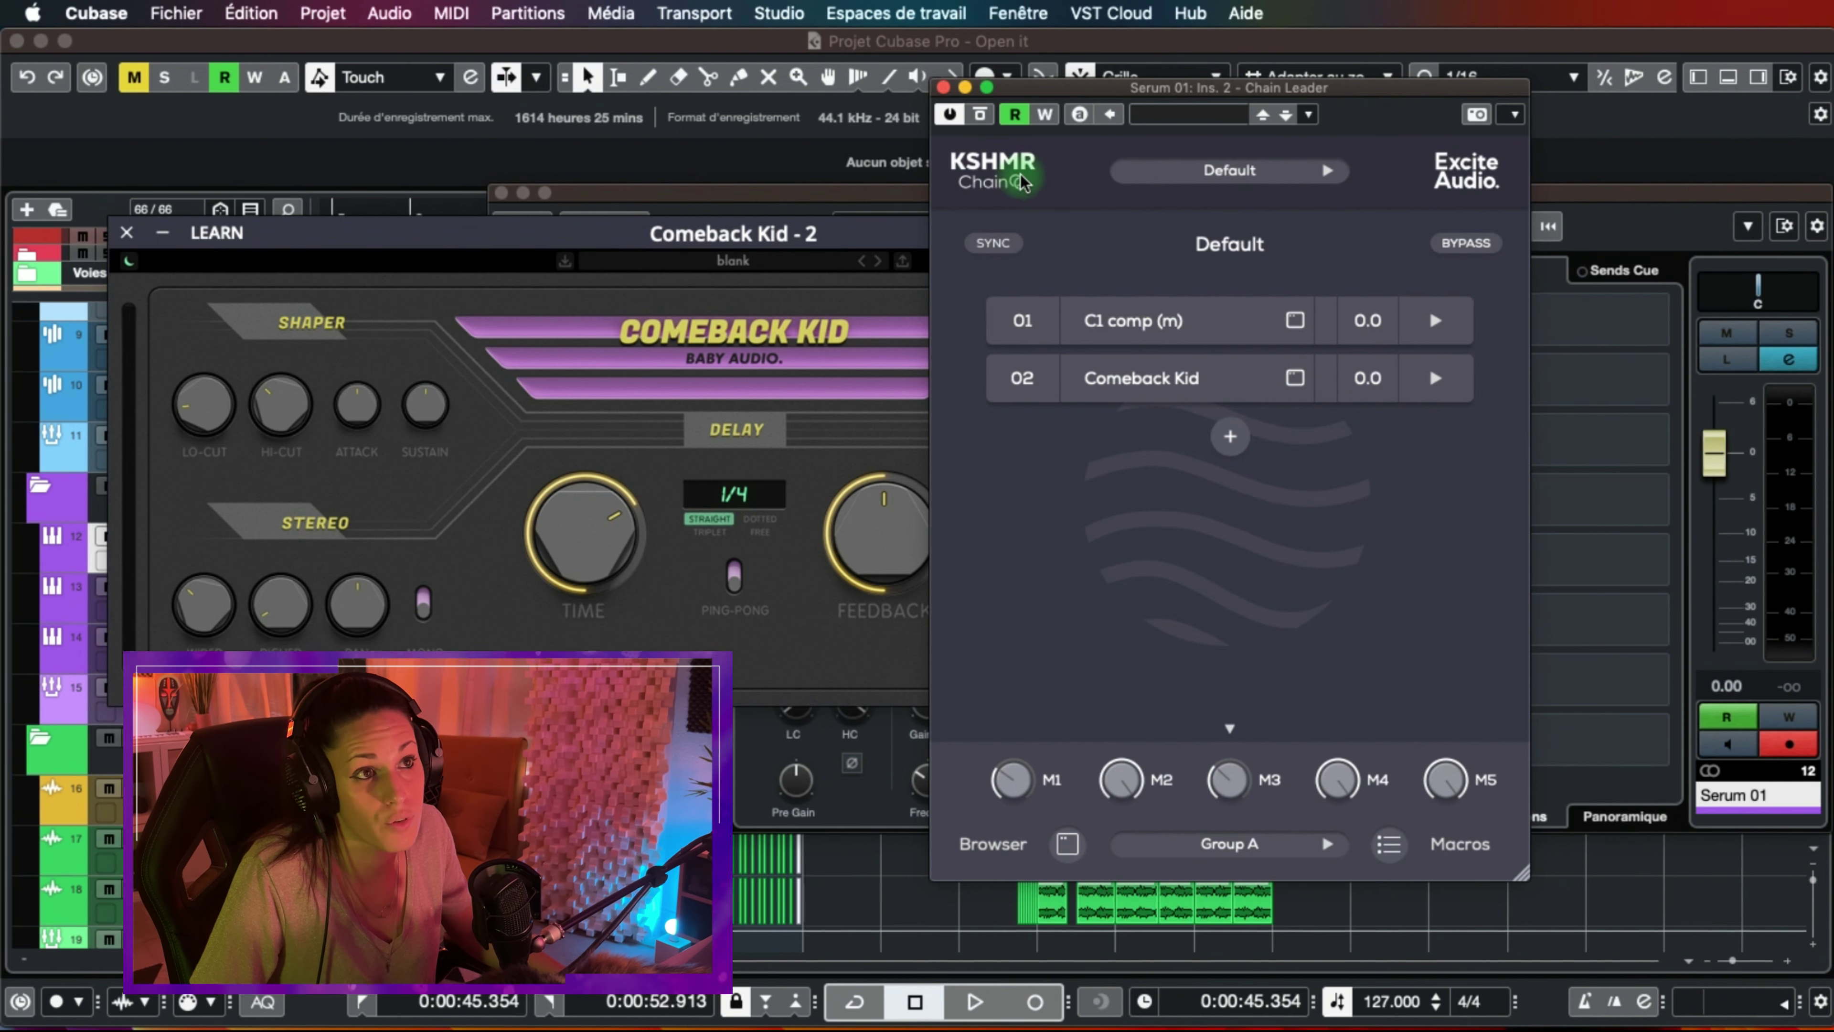
pyautogui.moveTo(1011, 781); pyautogui.dragTo(1006, 829)
pyautogui.moveTo(1010, 750); pyautogui.dragTo(1002, 767)
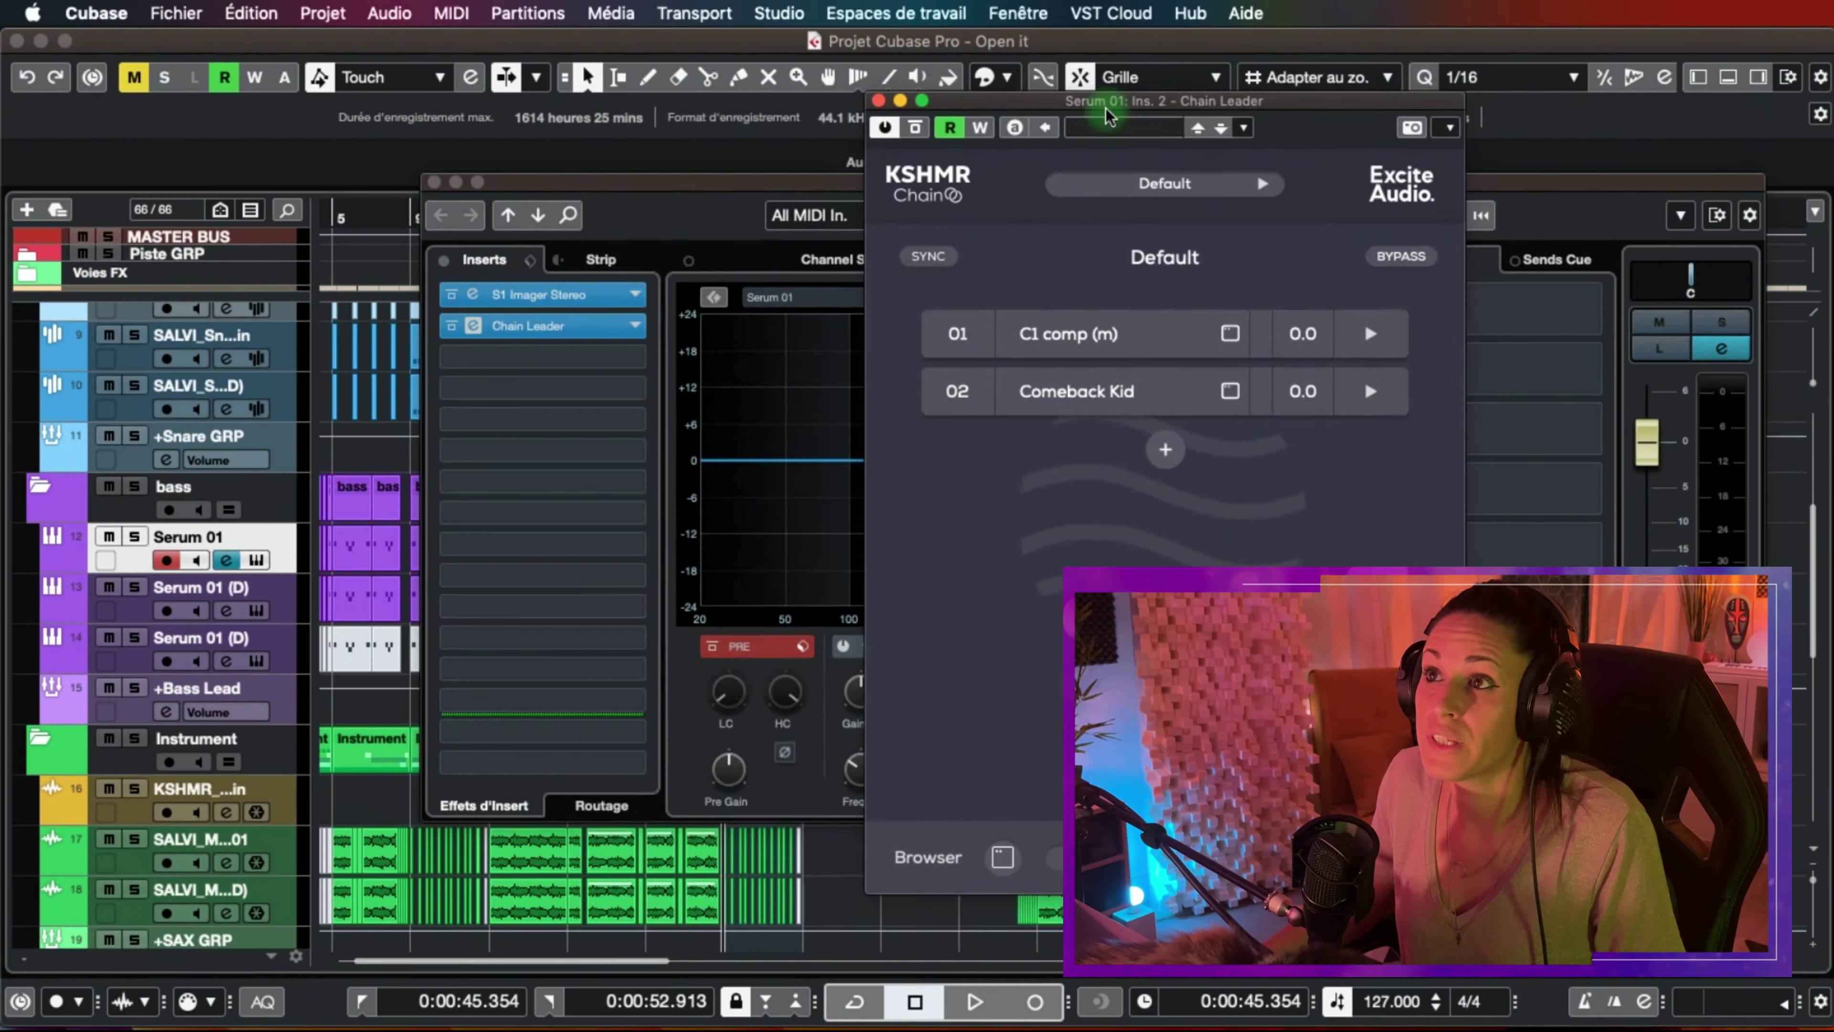
pyautogui.moveTo(947, 116); pyautogui.dragTo(1007, 108)
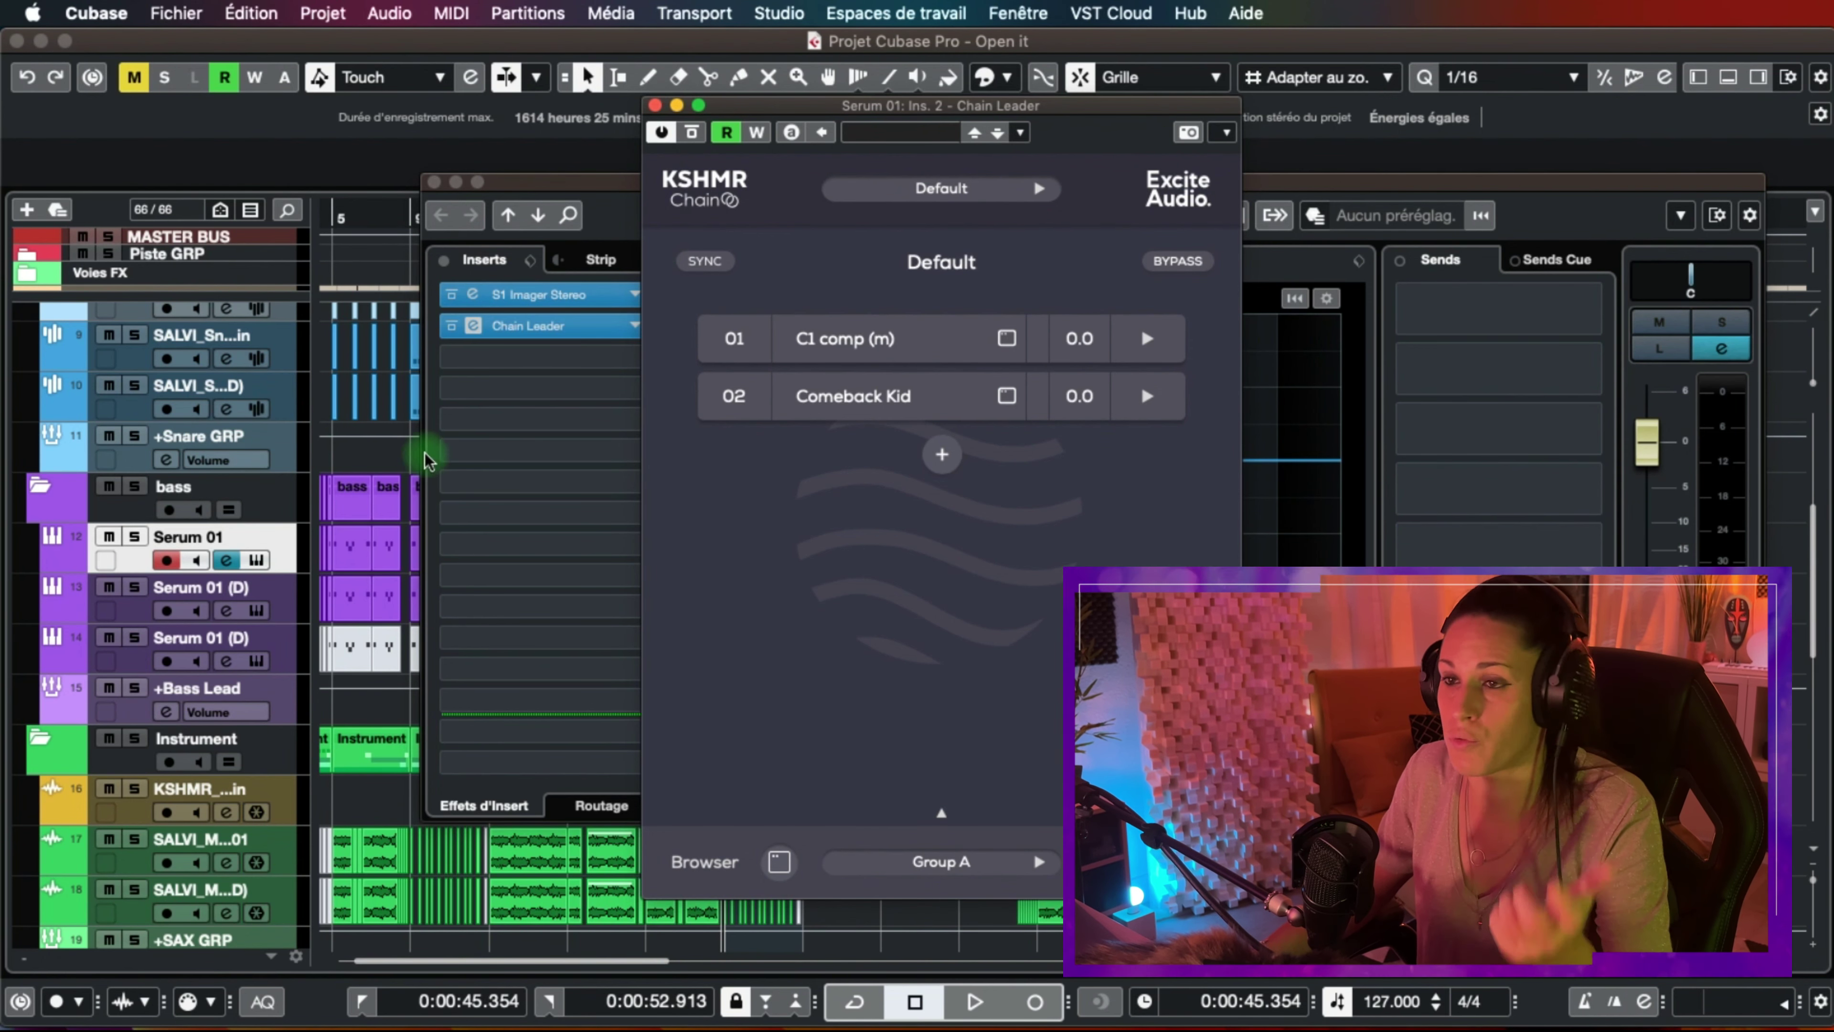
pyautogui.moveTo(704, 401)
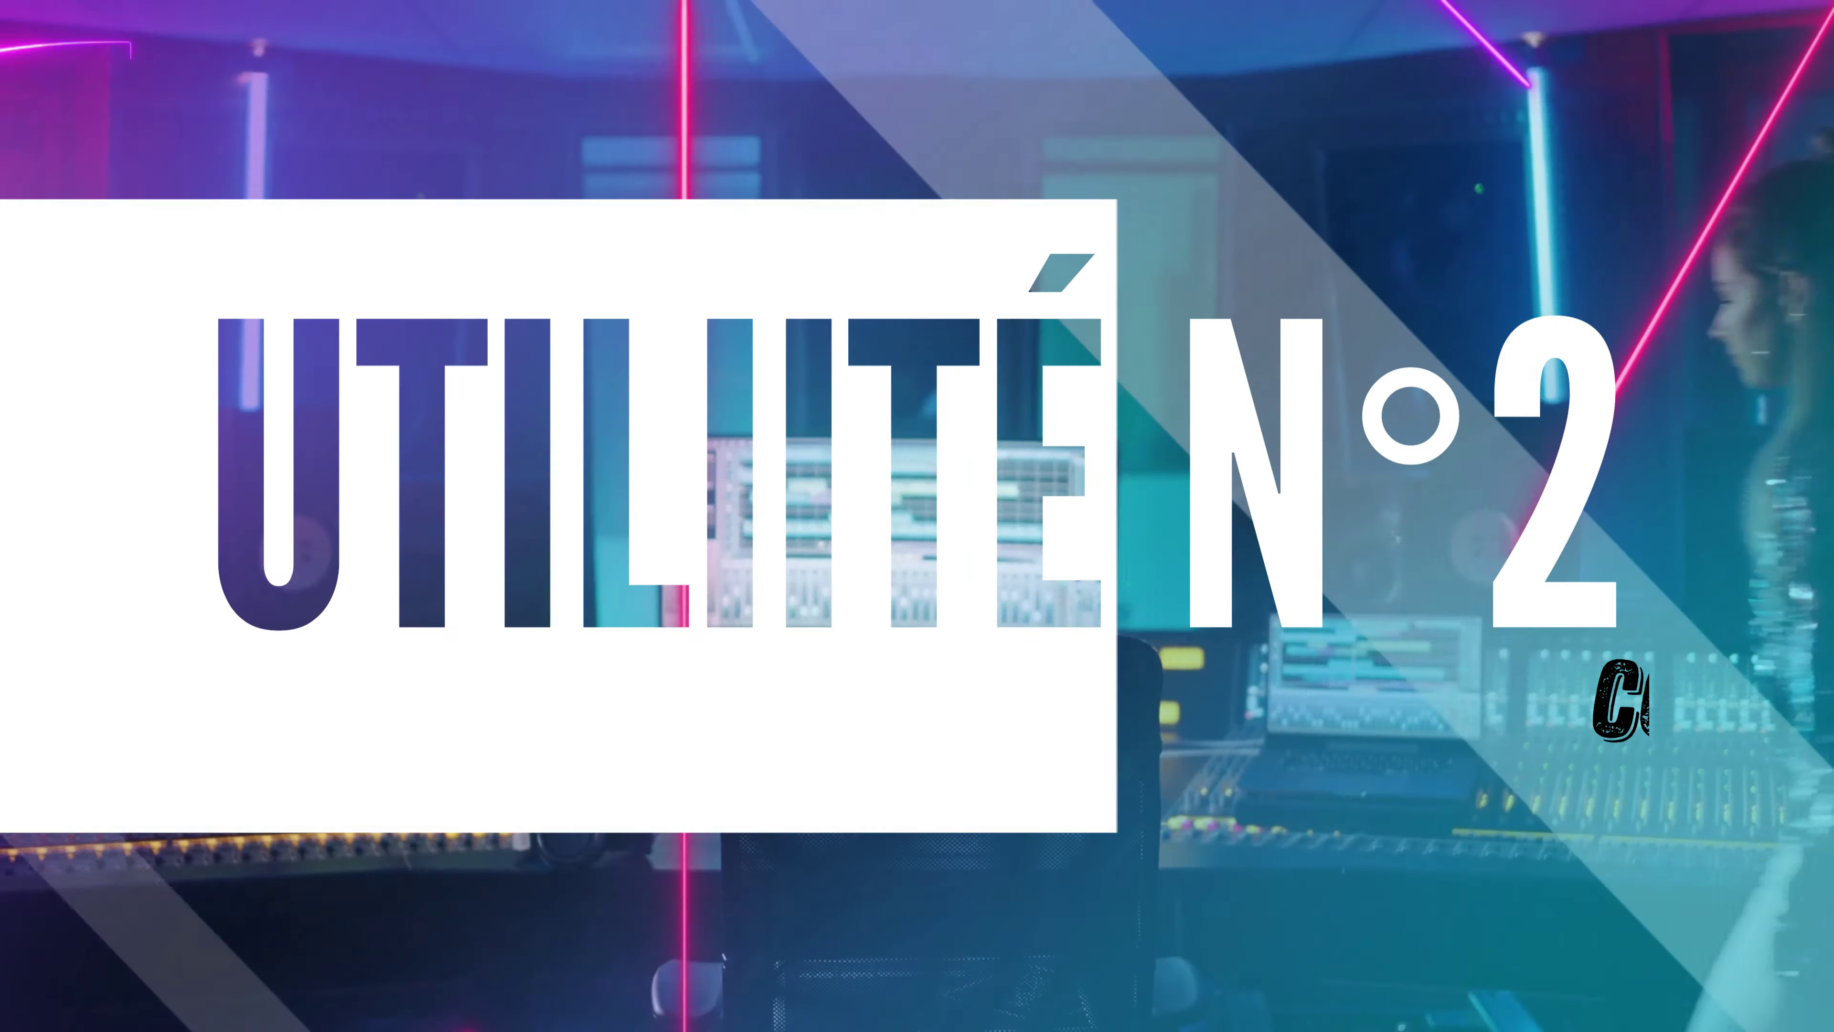